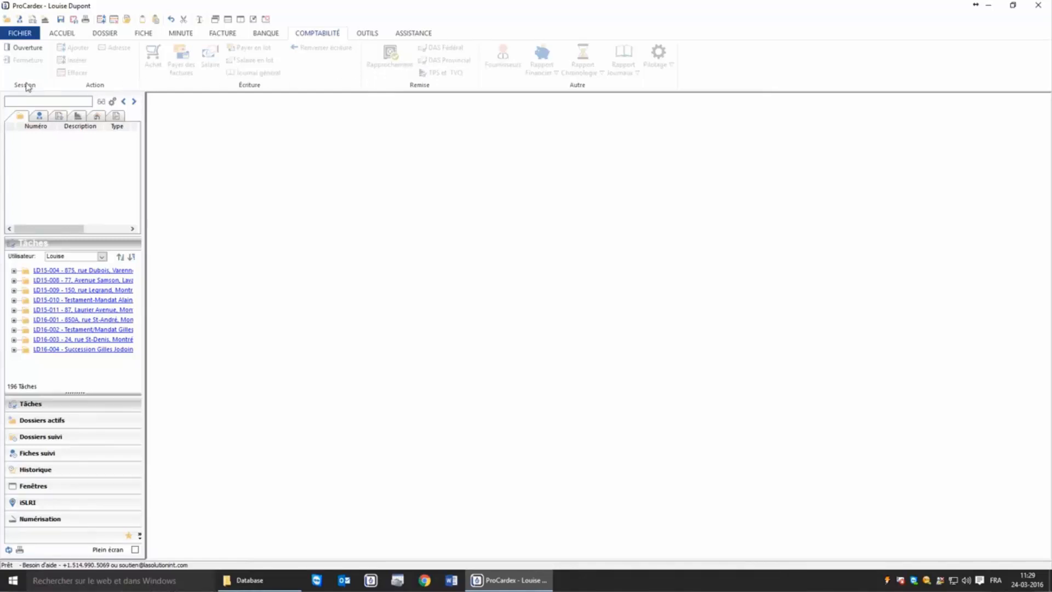
Step: Open an accounting session by entering the session password and accepting 31-03-2016 as the session date
click(26, 48)
text(******)
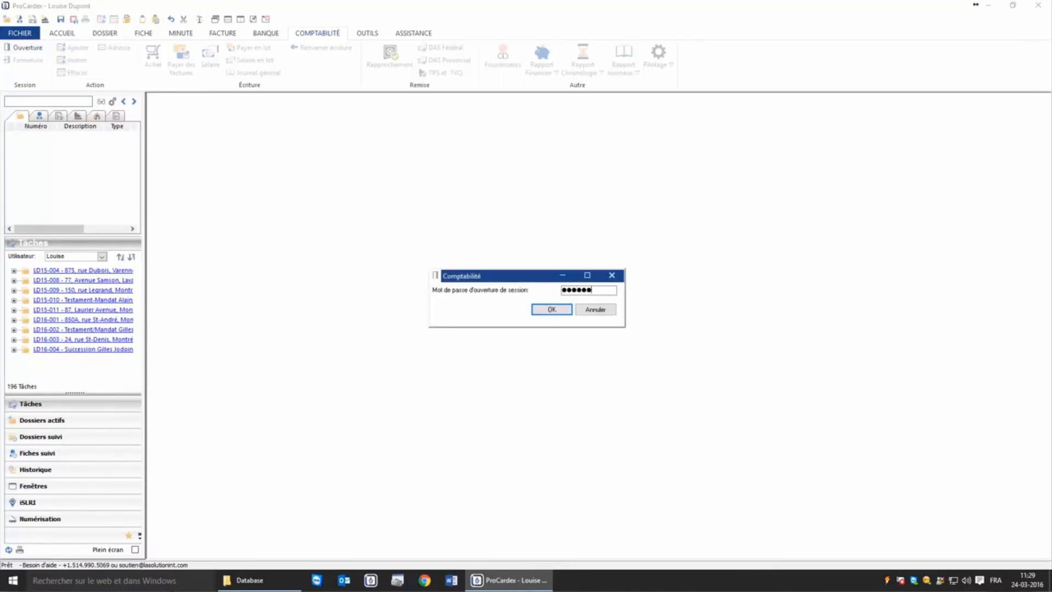
key(Return)
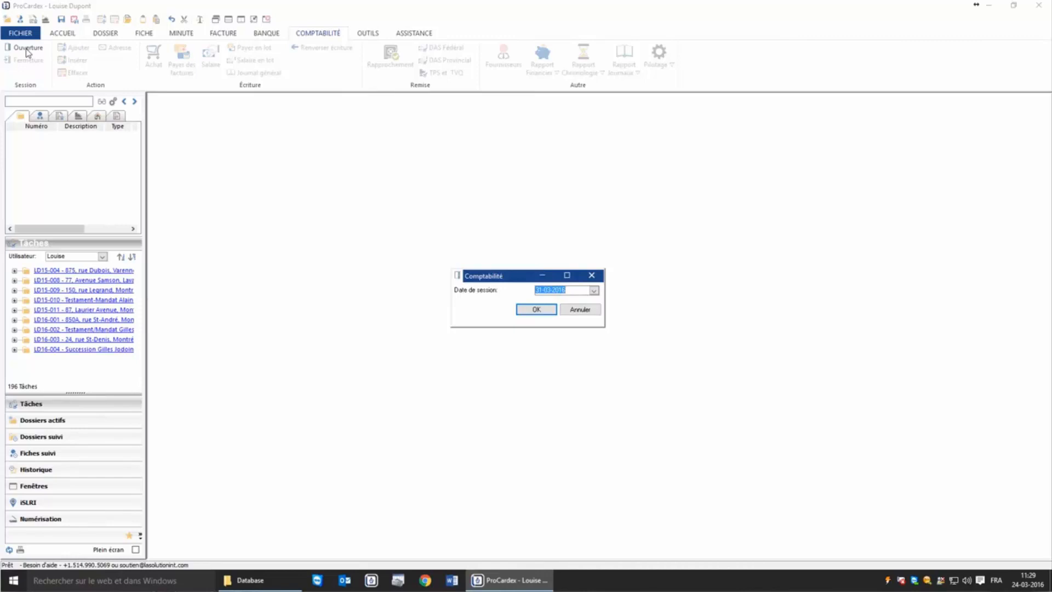
click(594, 290)
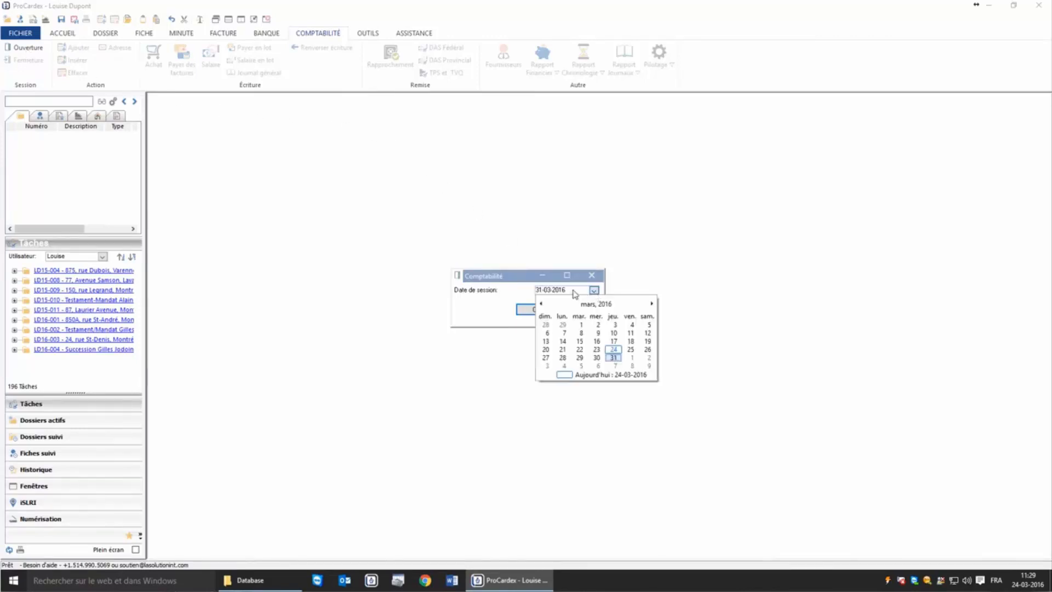
click(572, 292)
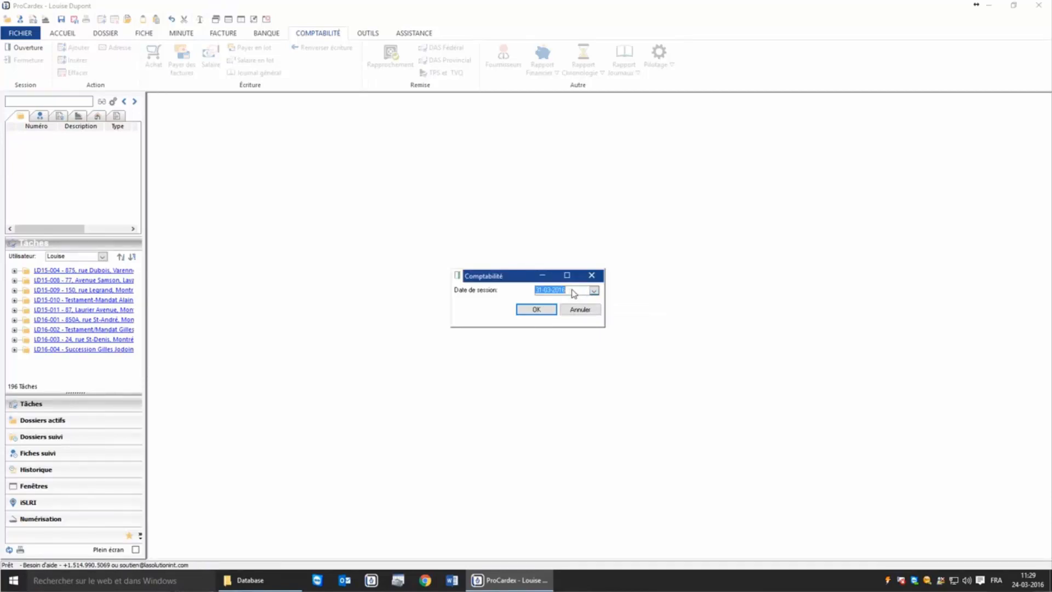
click(547, 313)
click(547, 313)
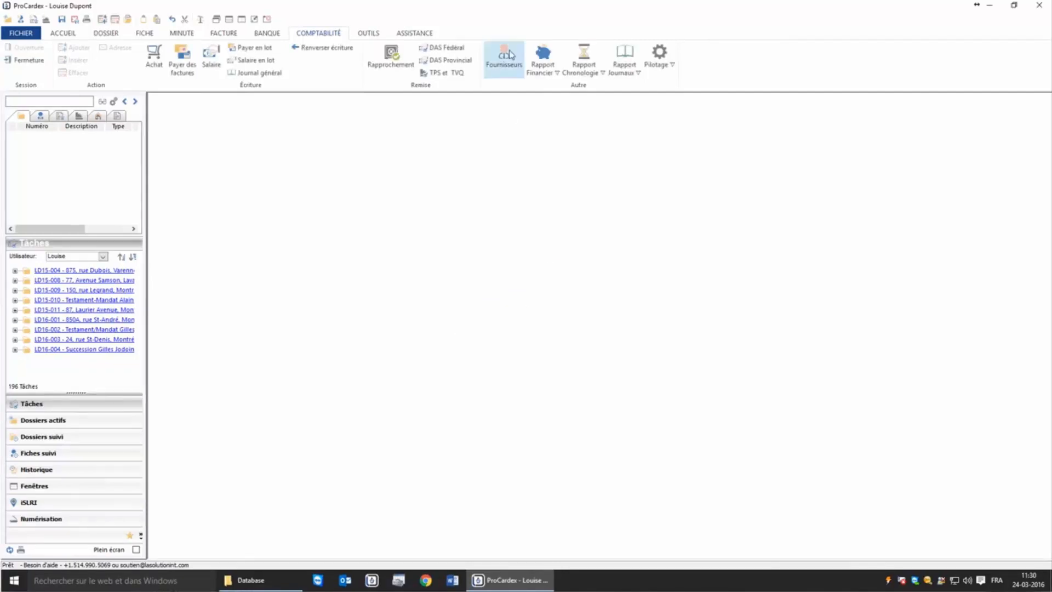
click(542, 61)
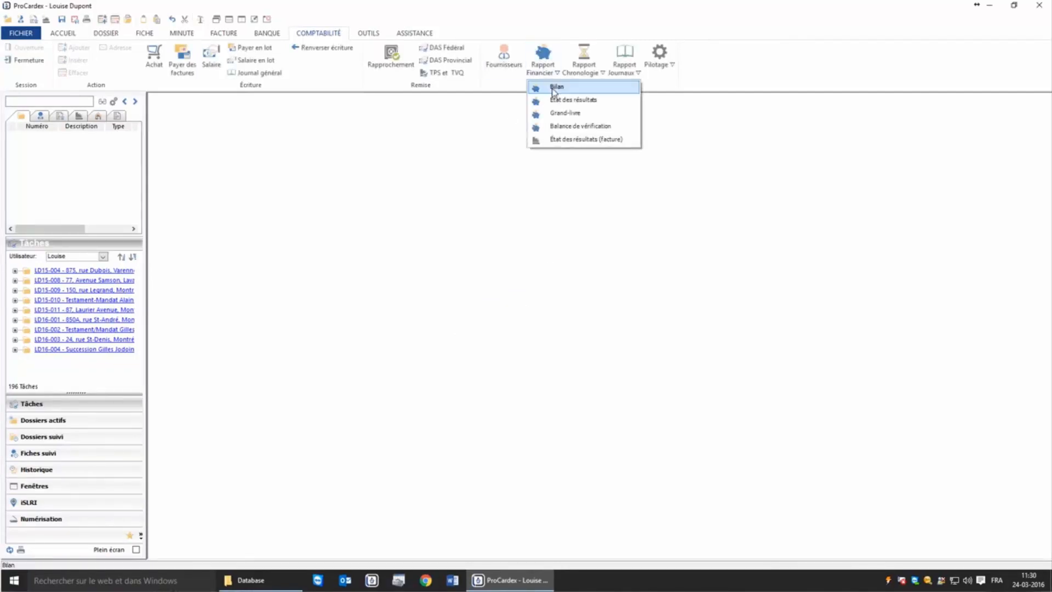
click(555, 88)
click(555, 312)
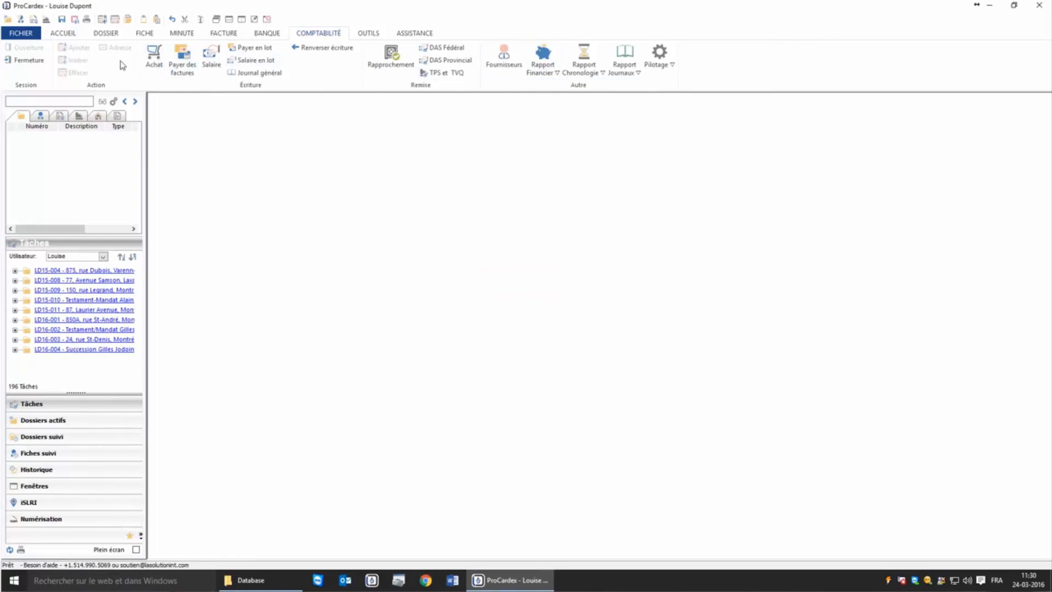
click(154, 55)
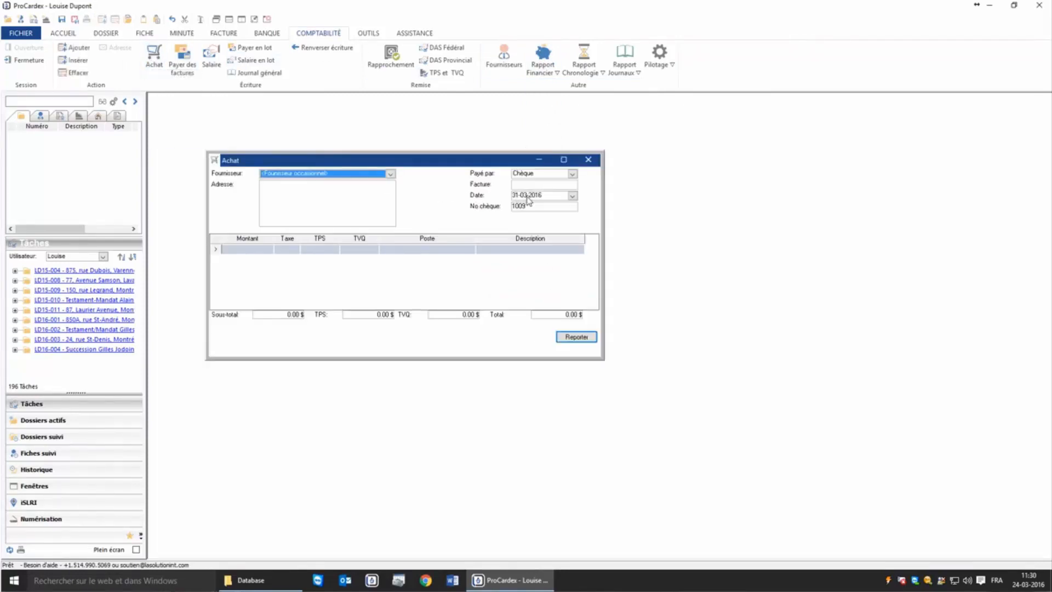
click(587, 161)
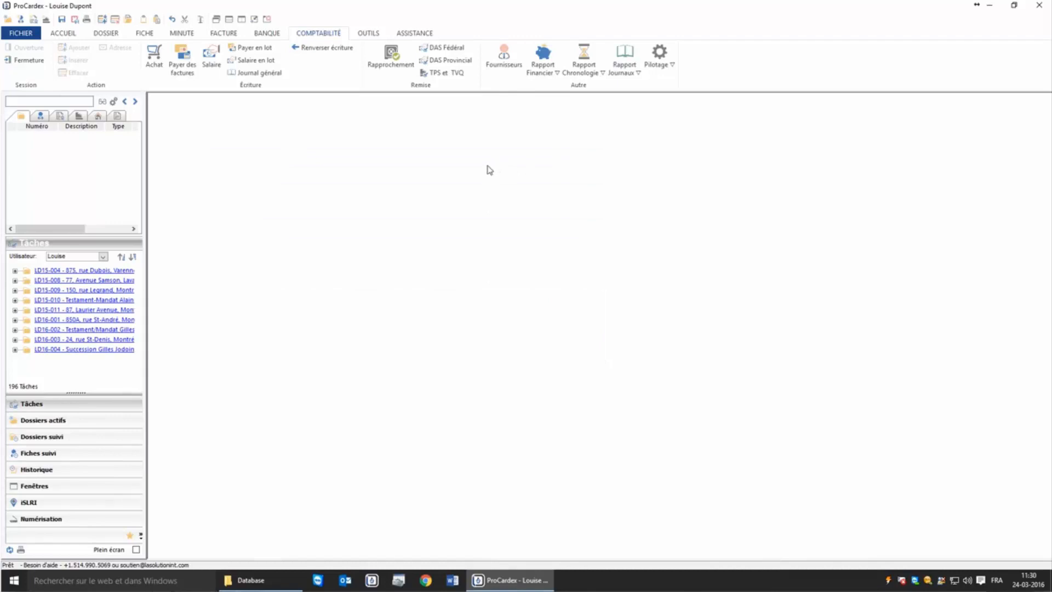
click(201, 21)
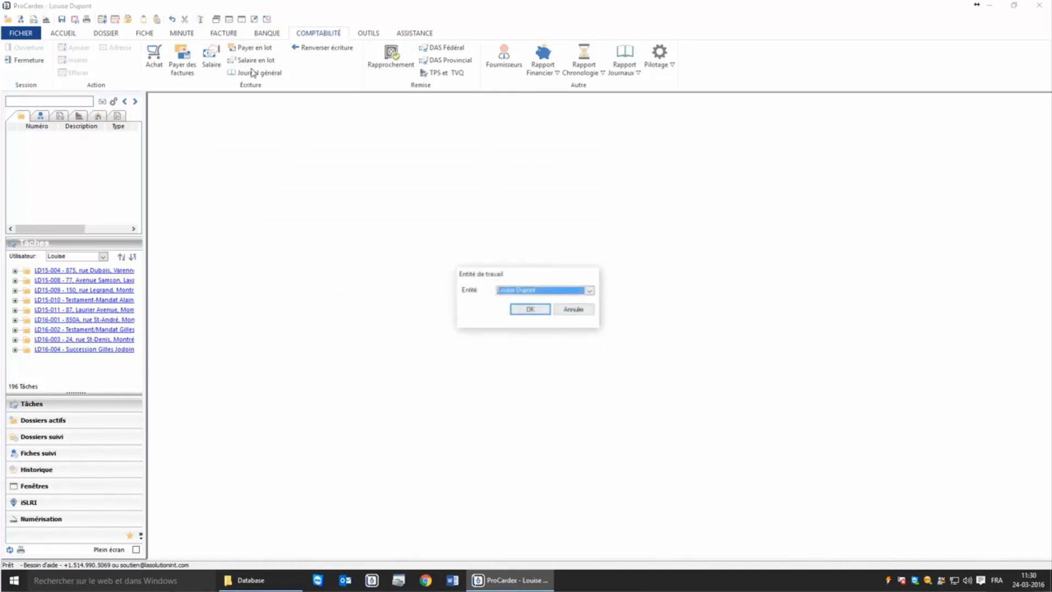
key(Escape)
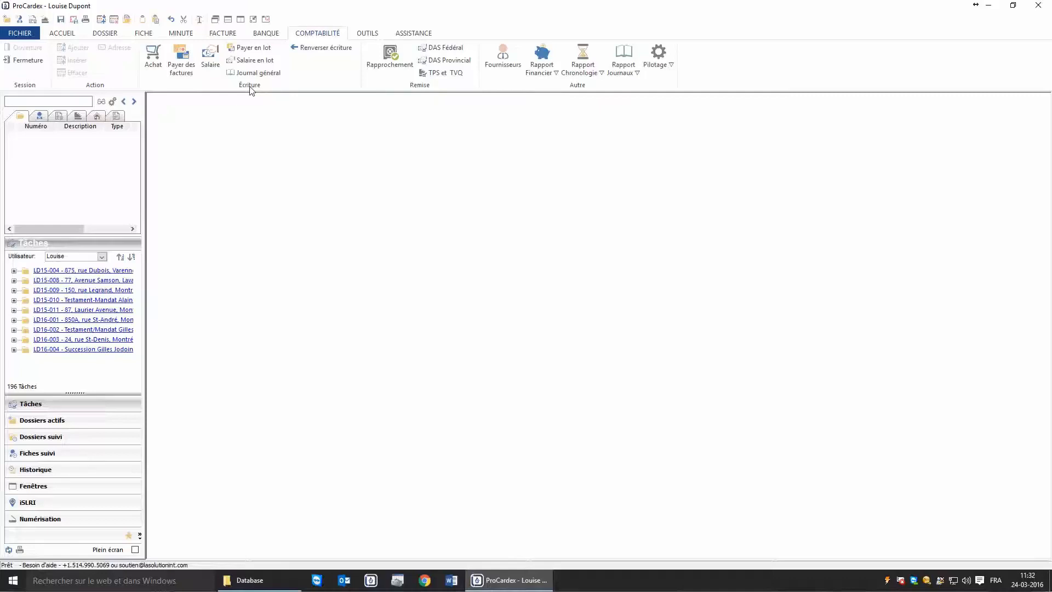
Step: Start a new purchase entry and choose Réseau Techno Plus Inc. as the supplier
click(153, 54)
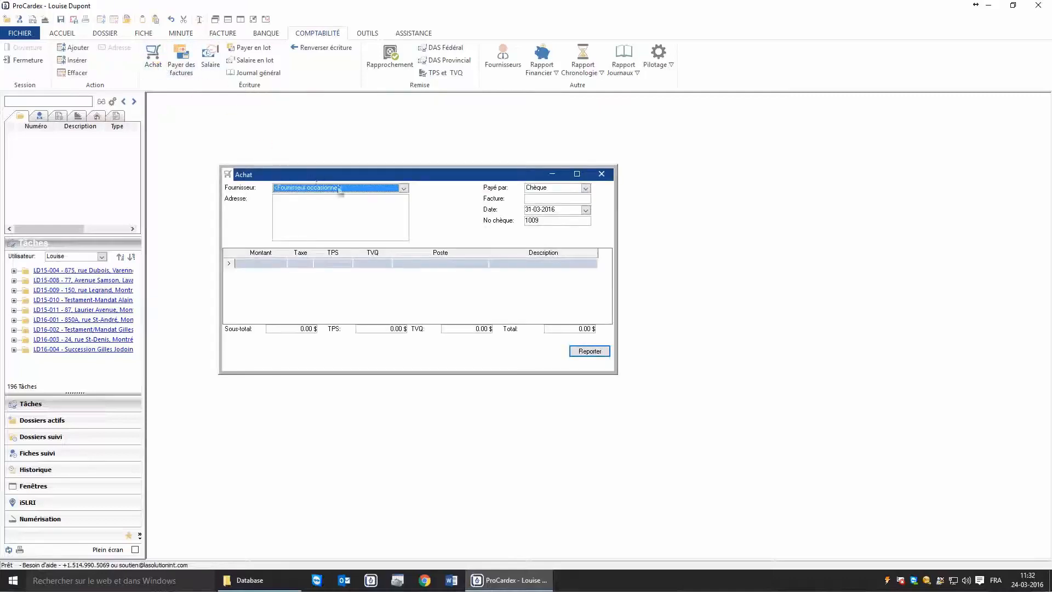
click(305, 214)
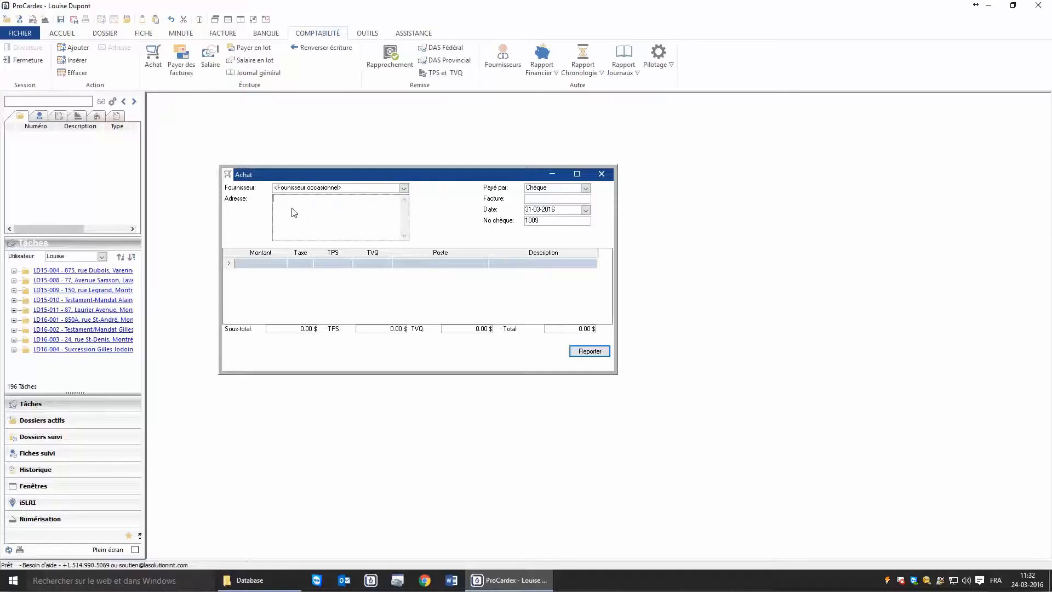
click(404, 188)
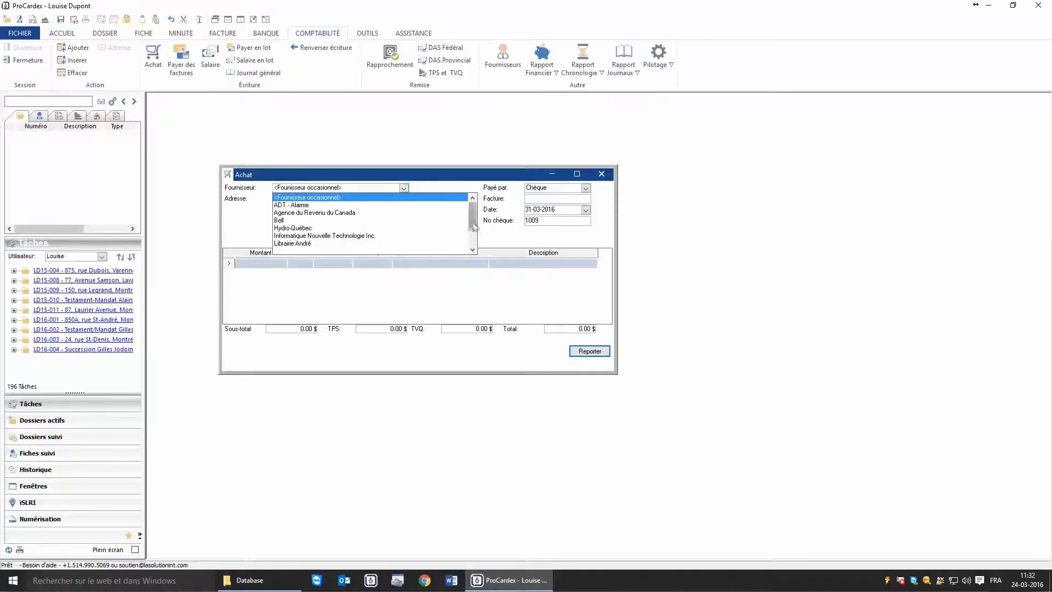
drag(473, 222, 475, 241)
click(331, 227)
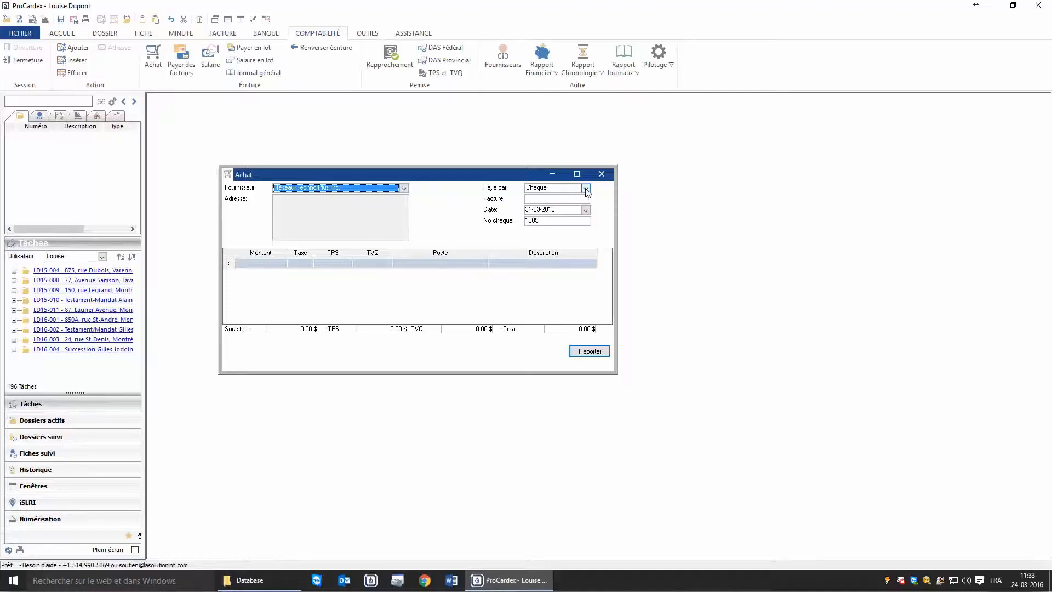
Step: Enter 16-55 as the purchase's invoice reference and set its date to 08-03-2016
click(531, 200)
text(16)
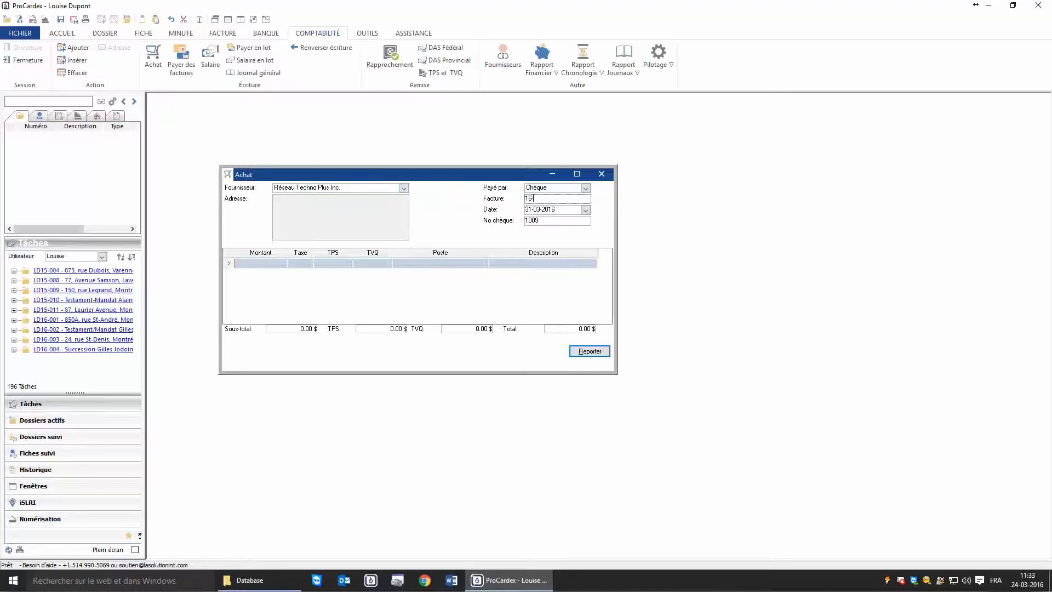
text(-55)
click(585, 210)
click(571, 253)
Step: Enter an amount of 548.87 on the first purchase line with tax code 11 - TPS taux 1/TVQ taux 1
click(257, 262)
text(548.87)
click(302, 266)
click(307, 263)
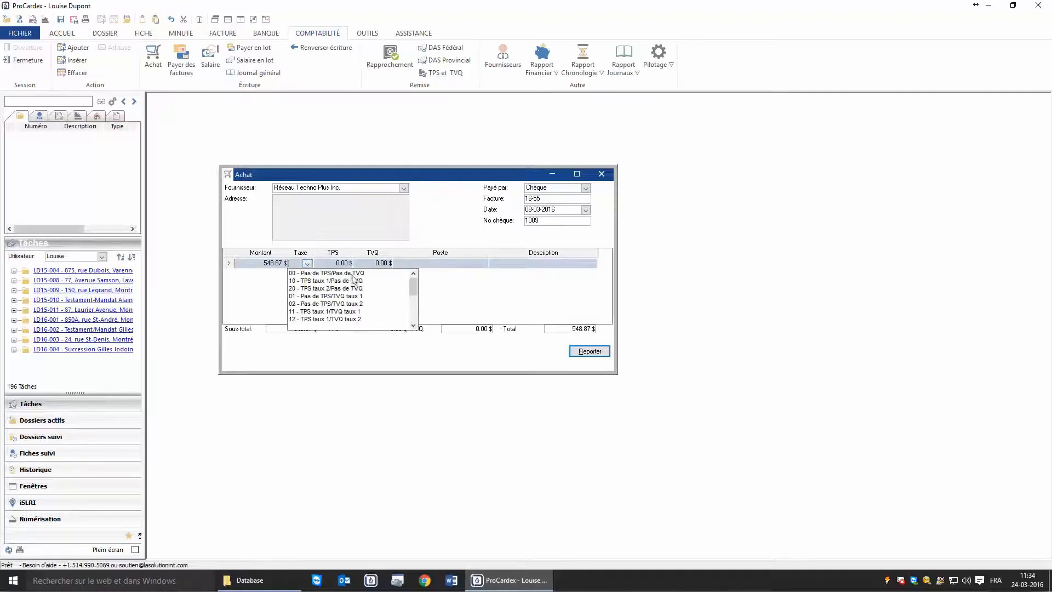
click(324, 312)
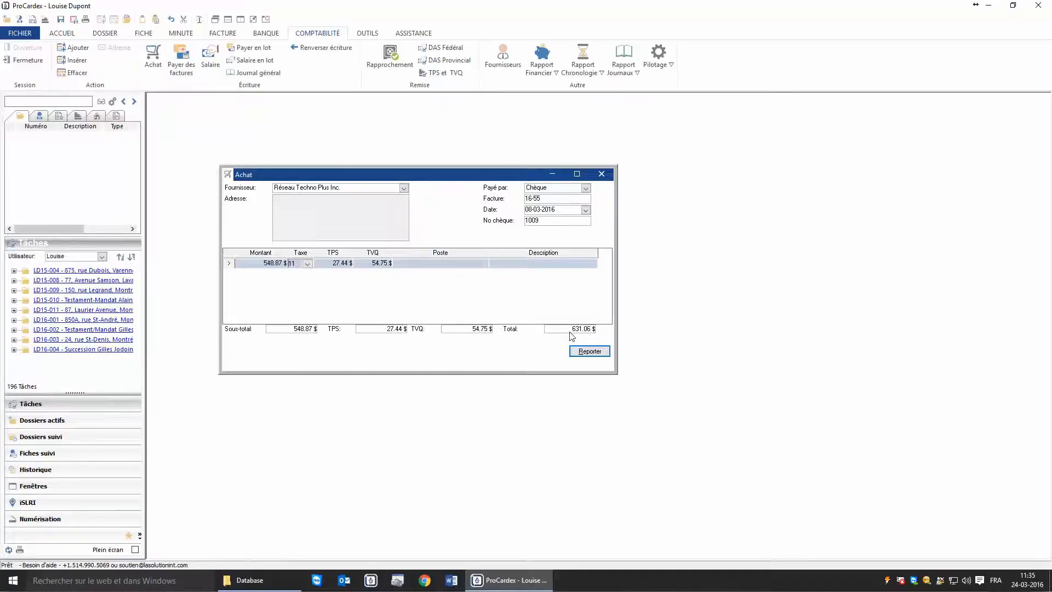
Step: Change the purchase line's tax code to AA - TPS taux 1 incluse/TVQ taux 1 incluse
click(307, 264)
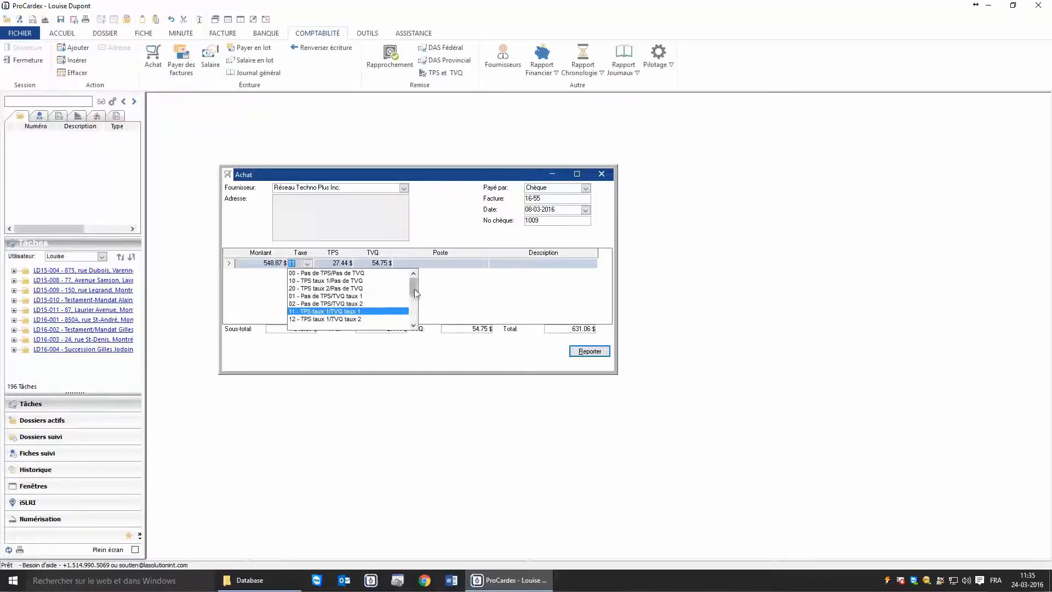
drag(415, 288, 414, 315)
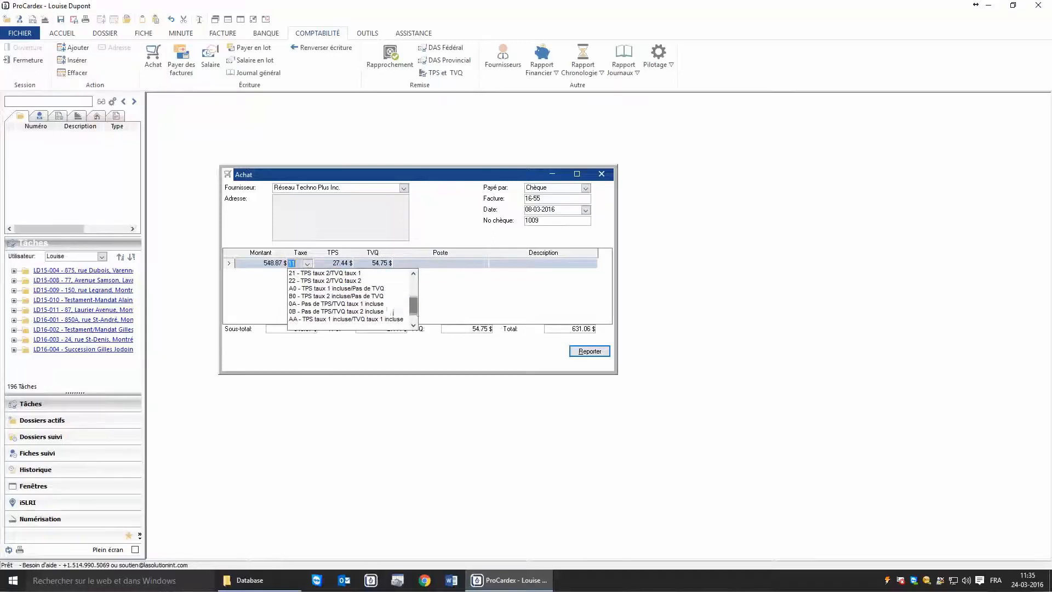
click(352, 323)
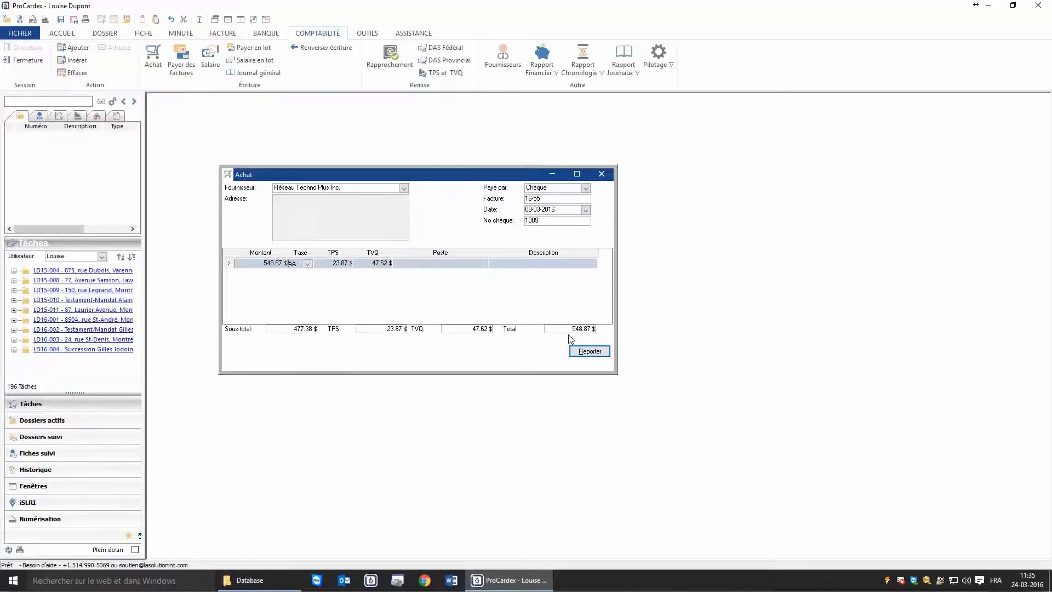
Step: Assign the purchase line to account 5610 - Services professionnels and describe it as "Maintenance réseau"
click(412, 266)
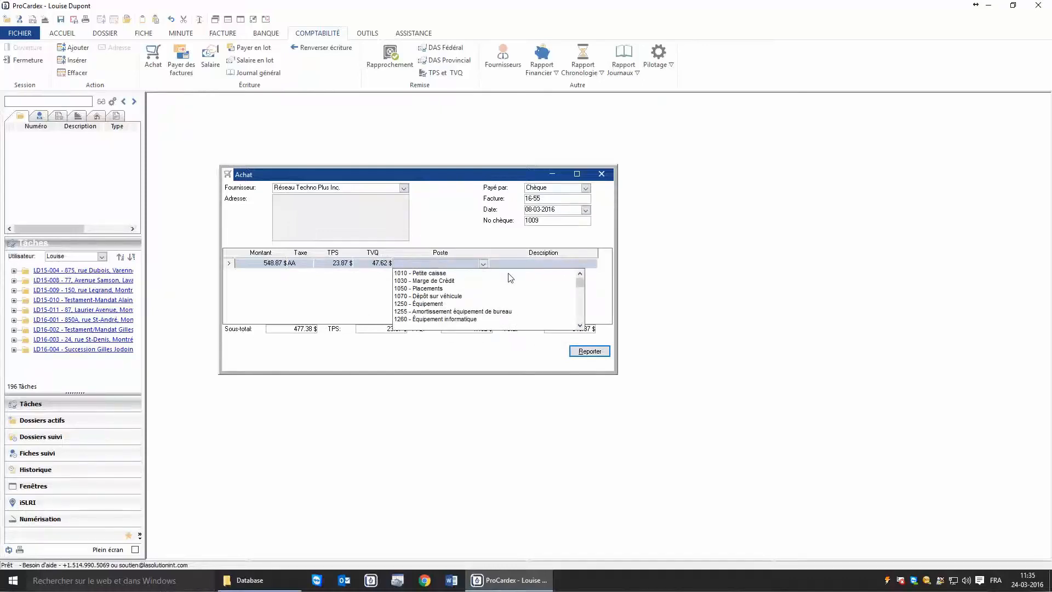
text(5)
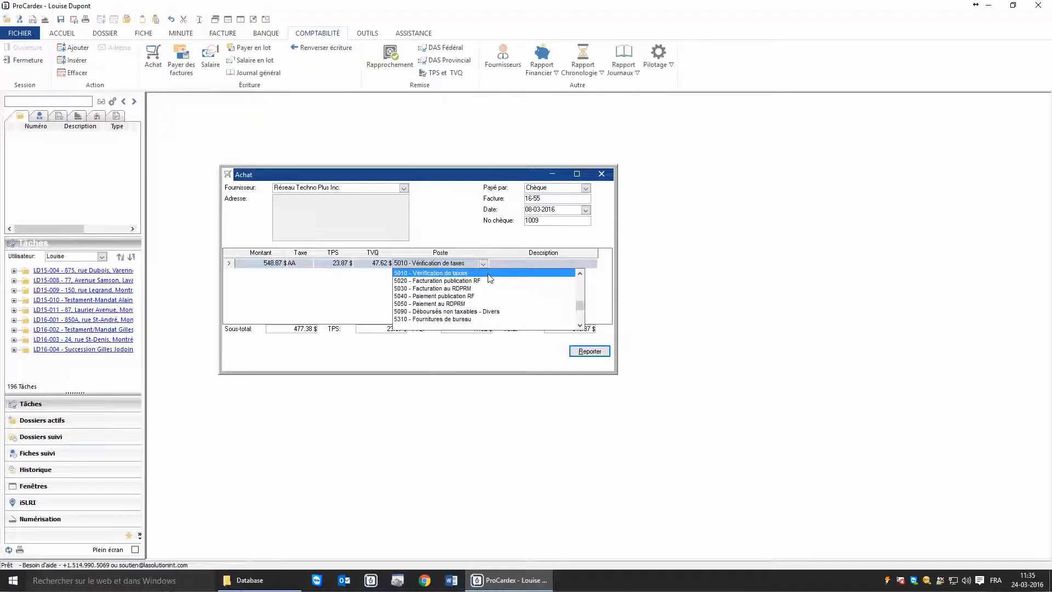
text(61)
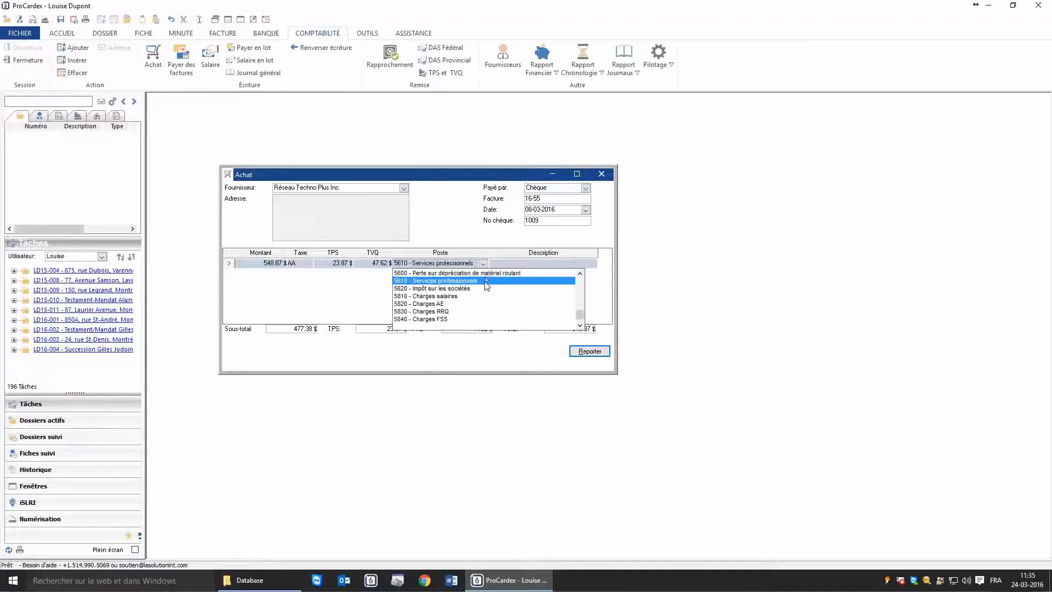
click(498, 279)
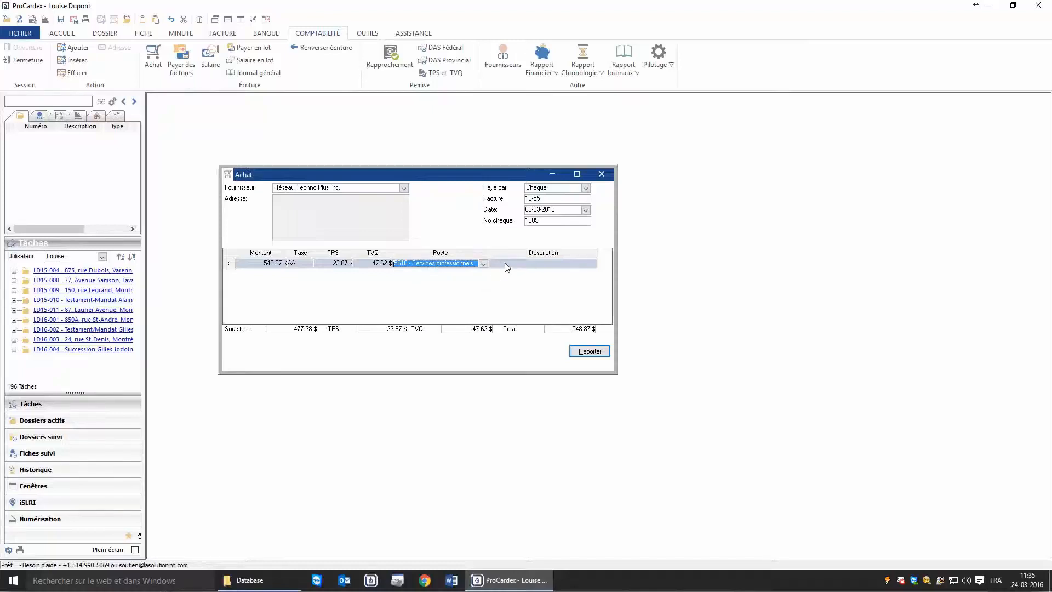
click(504, 262)
text(Main)
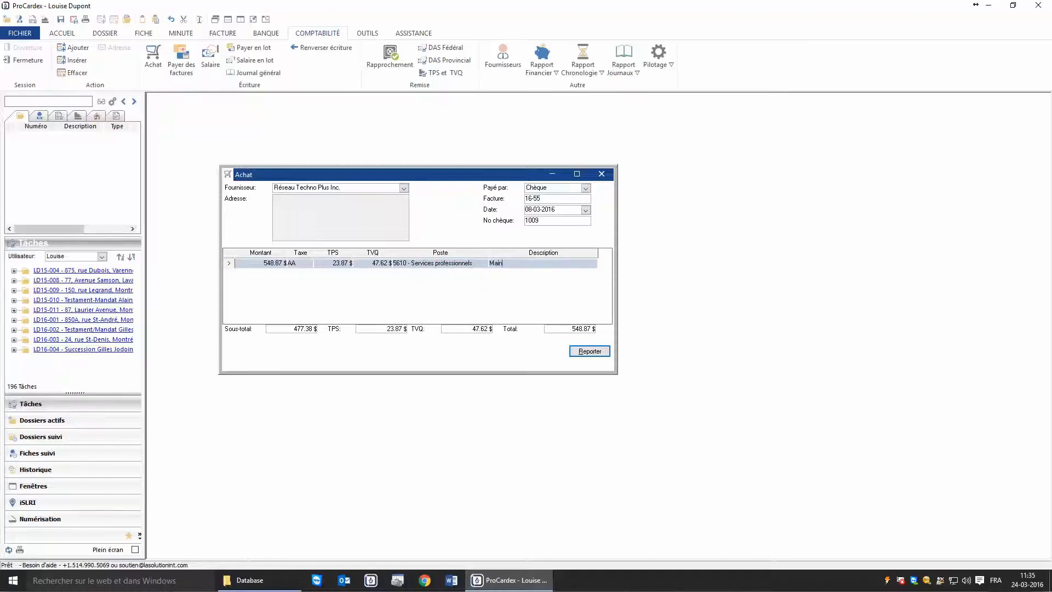
text(tenance réseau)
Step: Preview the supplier cheque without printing it and post the purchase
key(ctrl+p)
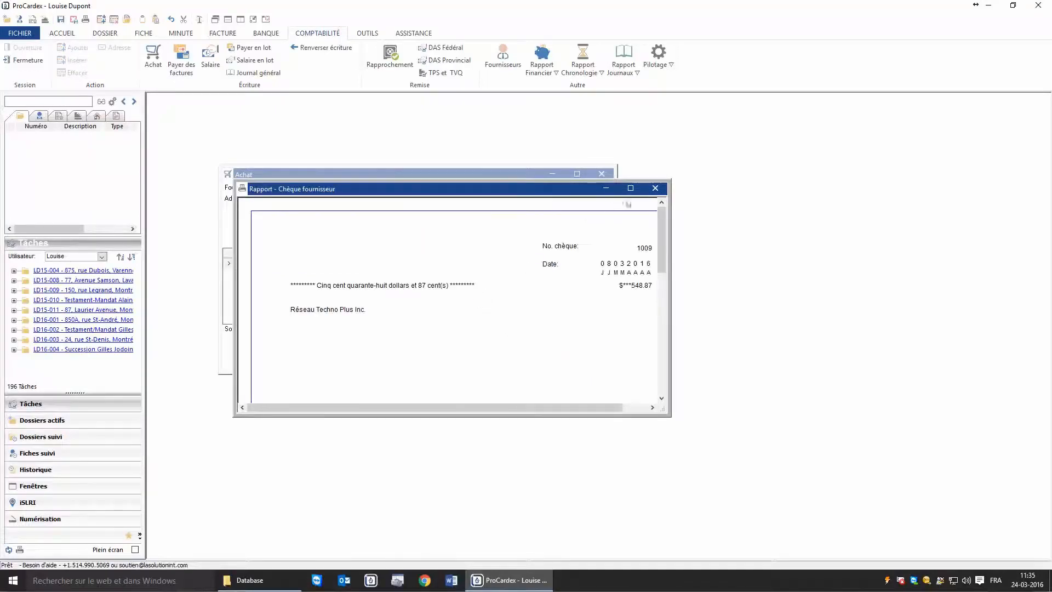
click(630, 188)
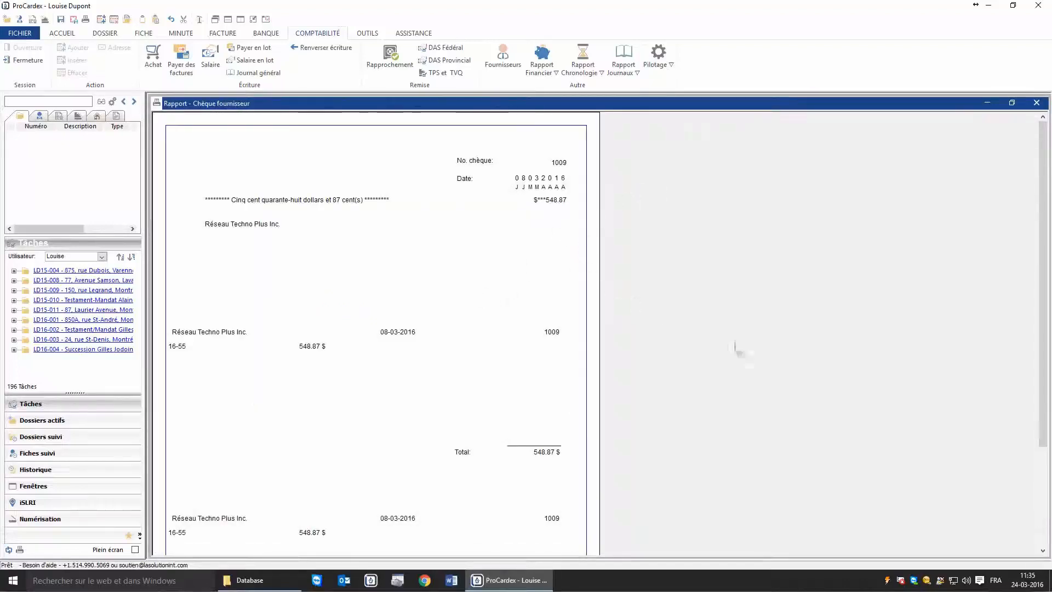
drag(1047, 421, 1047, 443)
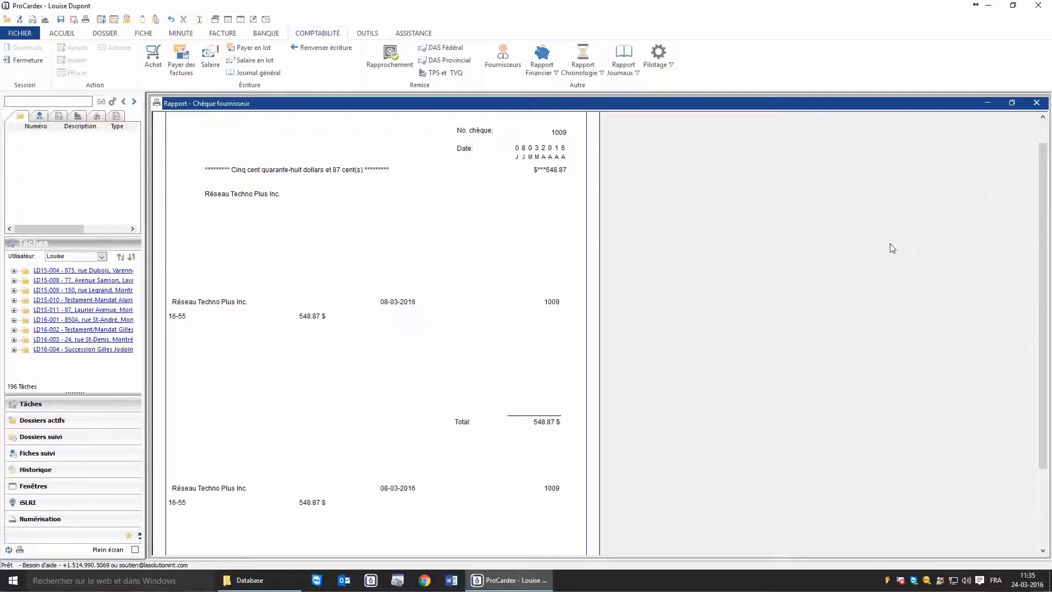
key(ctrl+p)
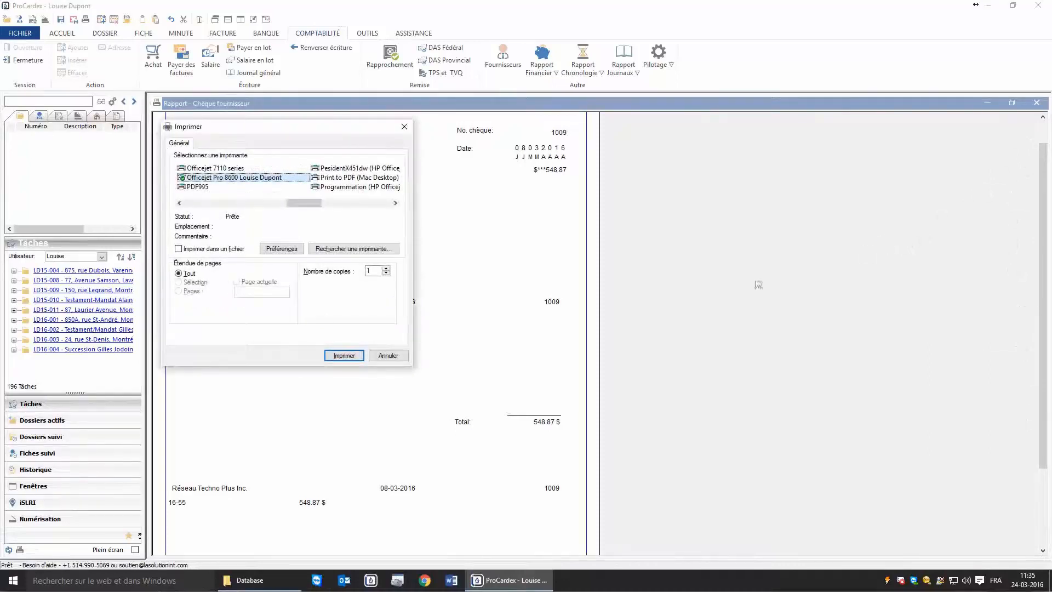
click(388, 355)
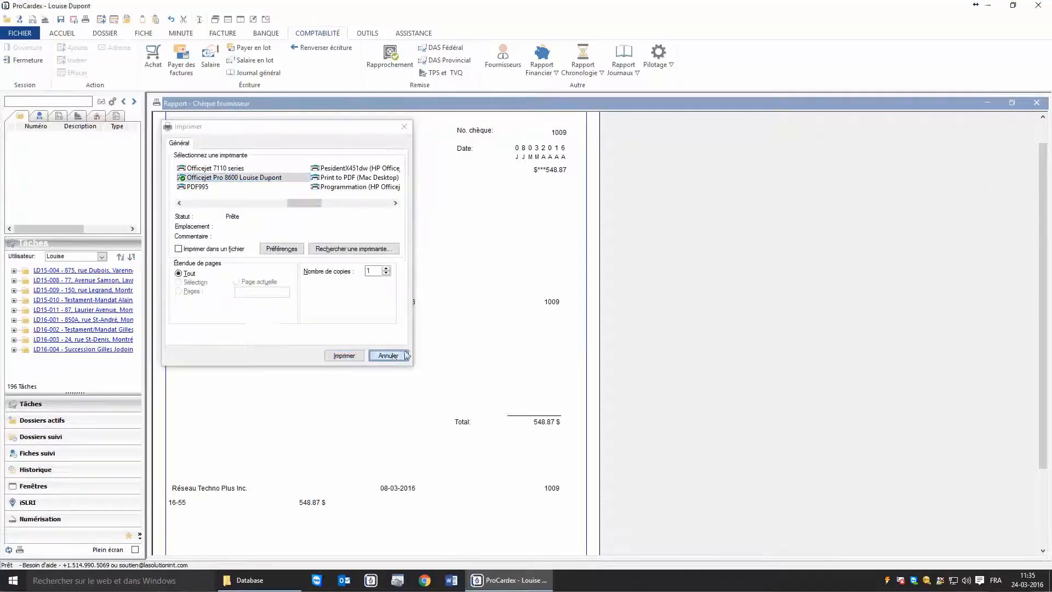
click(1033, 104)
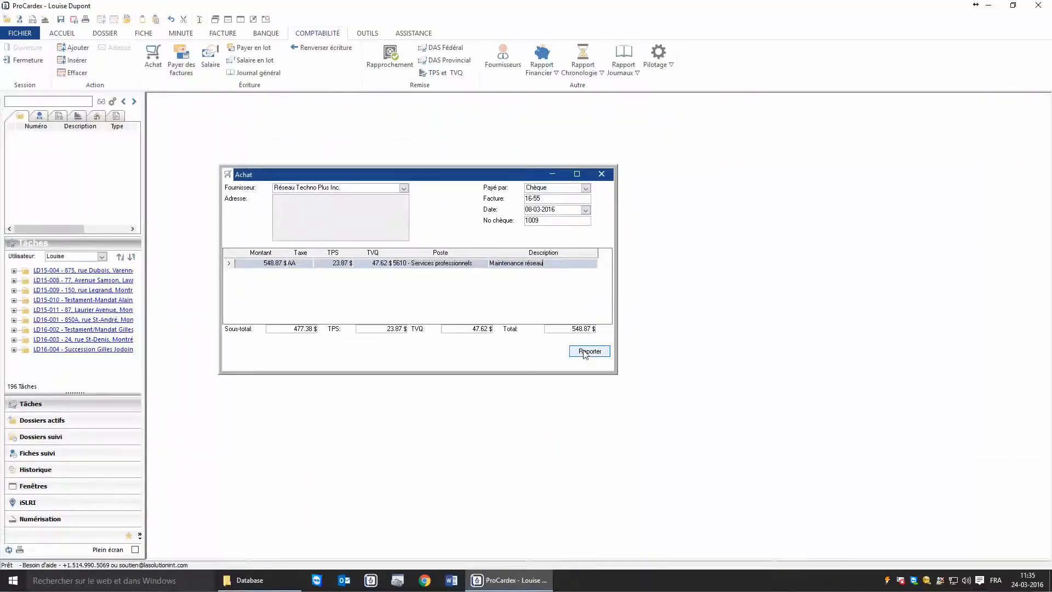
click(585, 352)
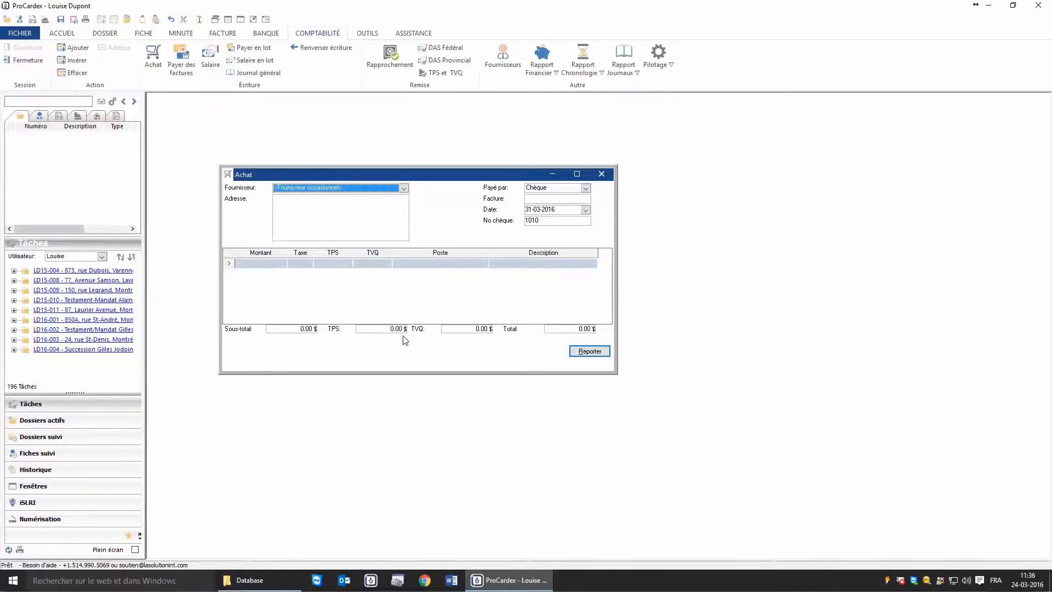
Step: Select Visa as the purchase's supplier and set the payment method to Plus tard
click(403, 190)
click(472, 233)
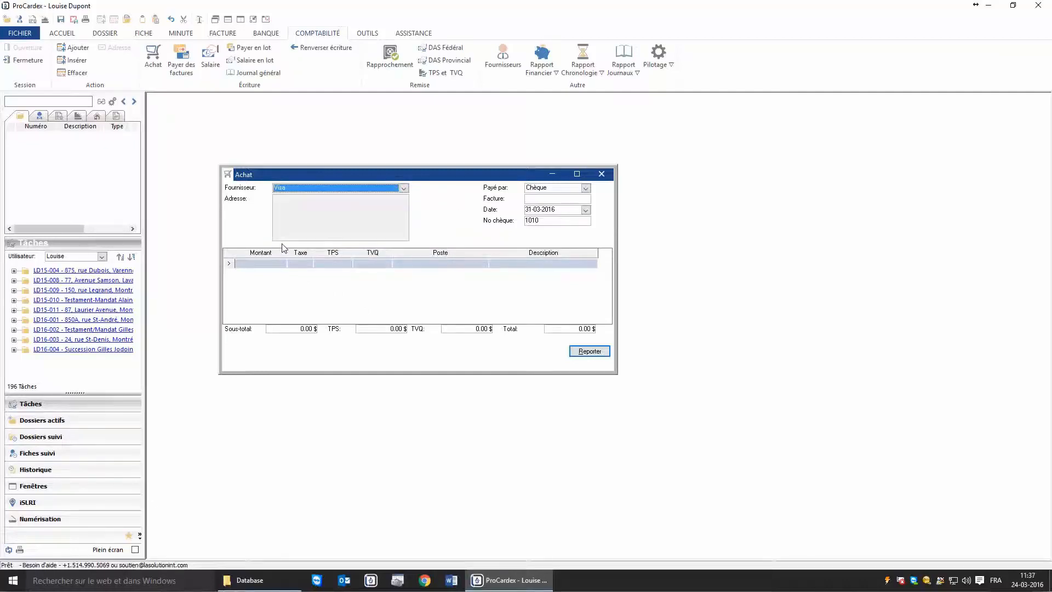
click(585, 188)
key(Down)
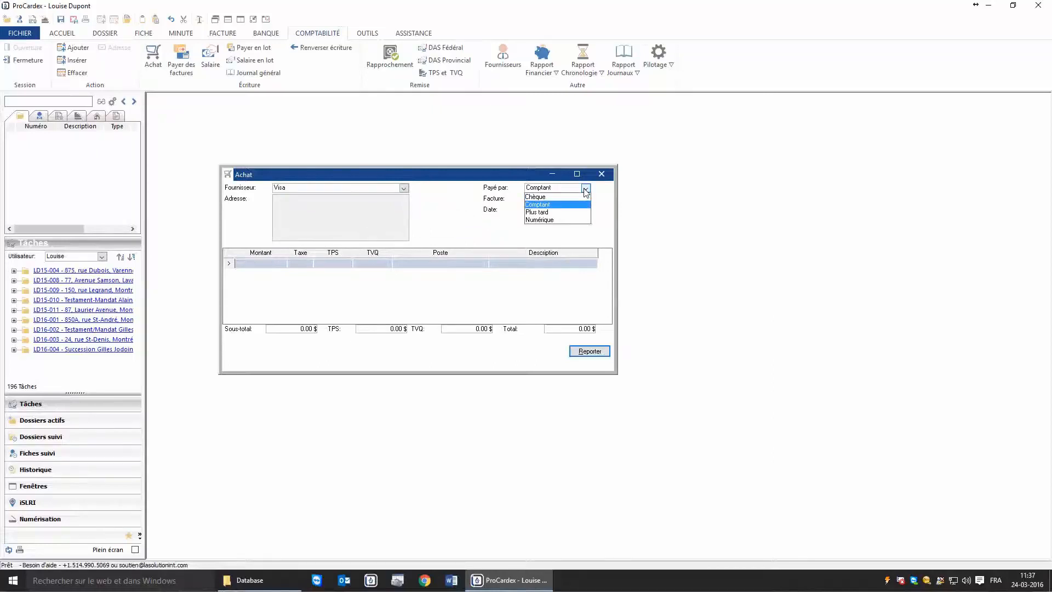
key(Down)
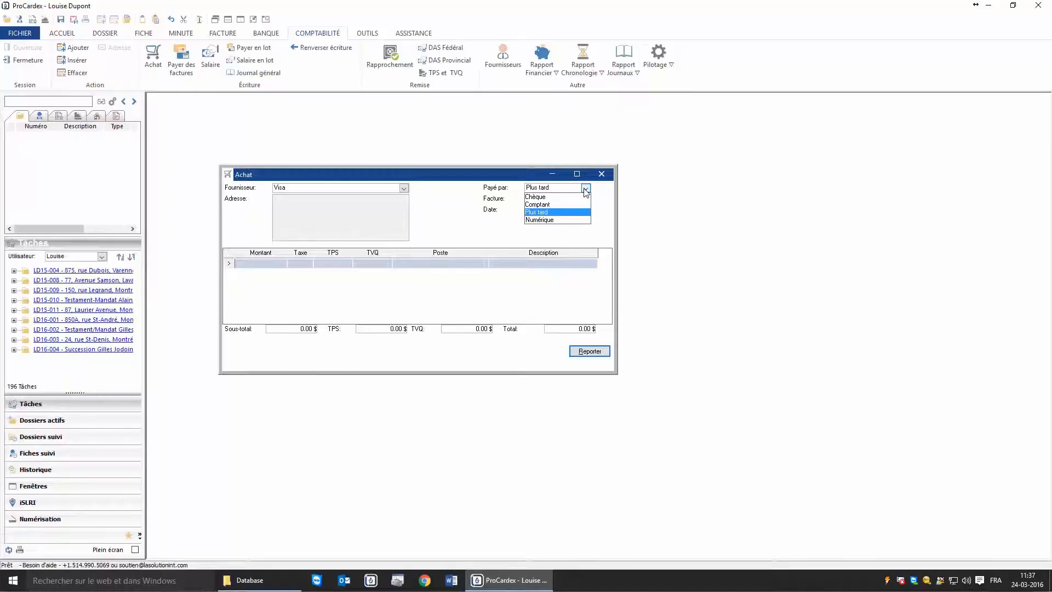
key(Down)
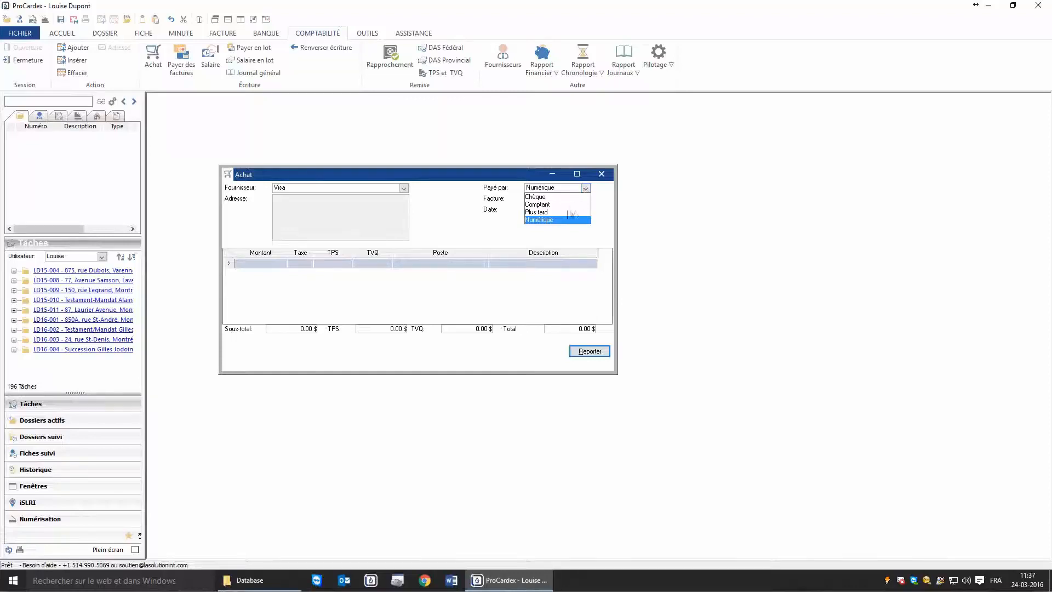
click(540, 213)
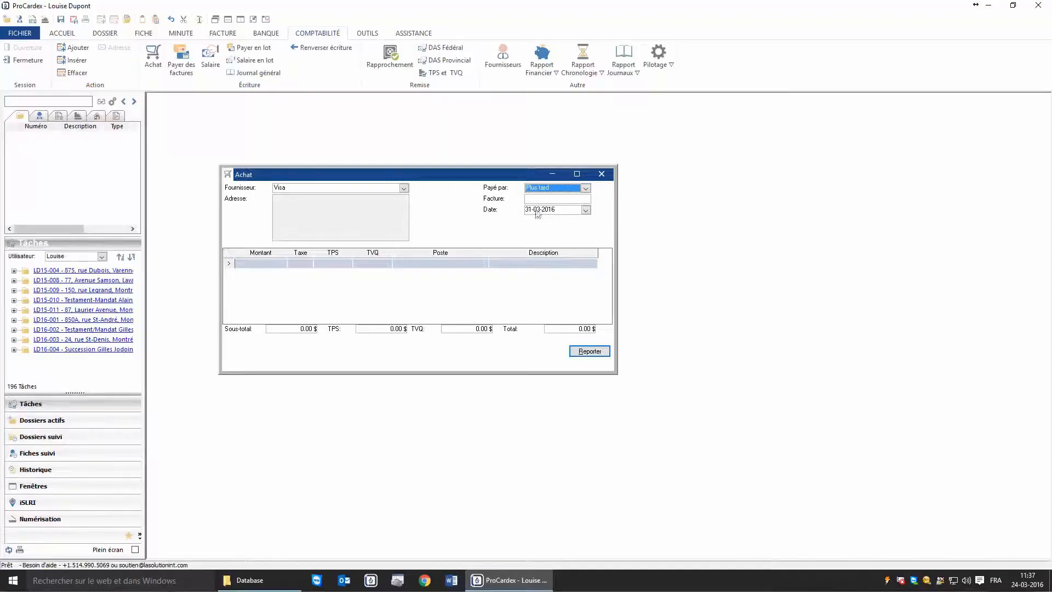
Step: Enter invoice number 7645 for the Visa purchase and date it 01-03-2016
click(533, 199)
text(7645)
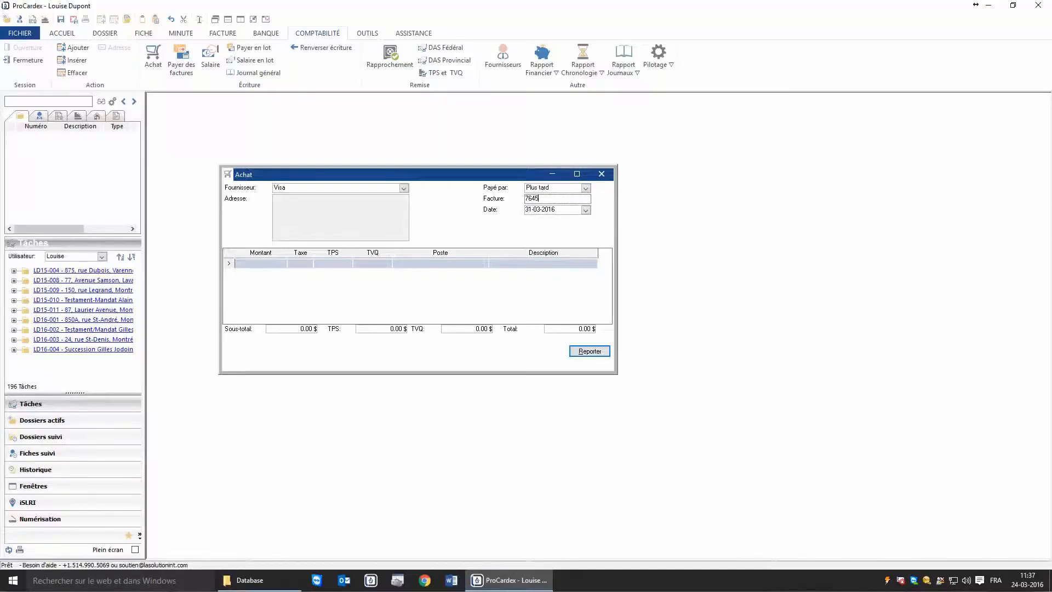
click(586, 209)
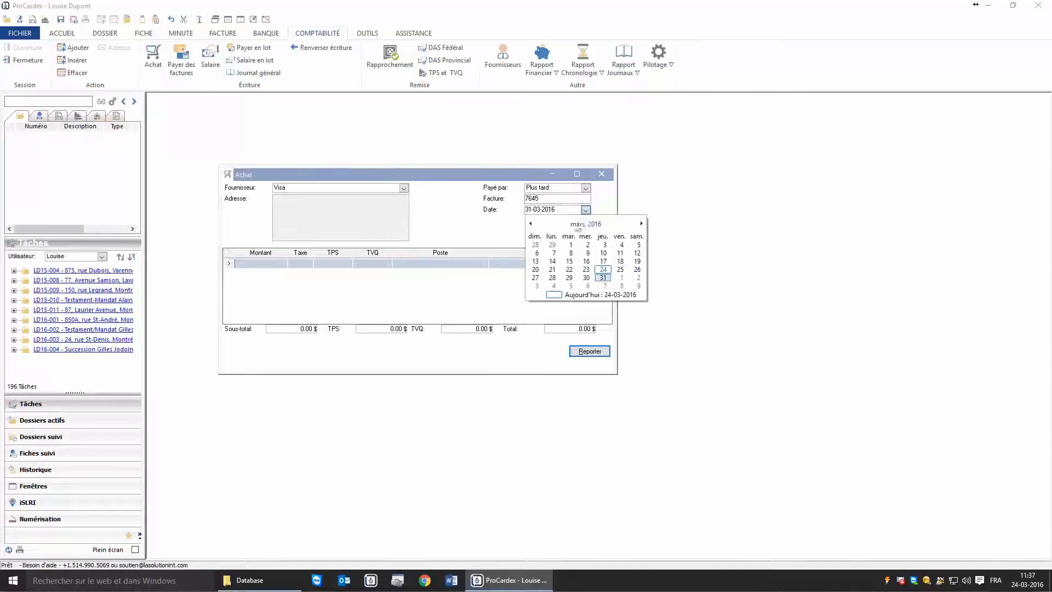
click(572, 249)
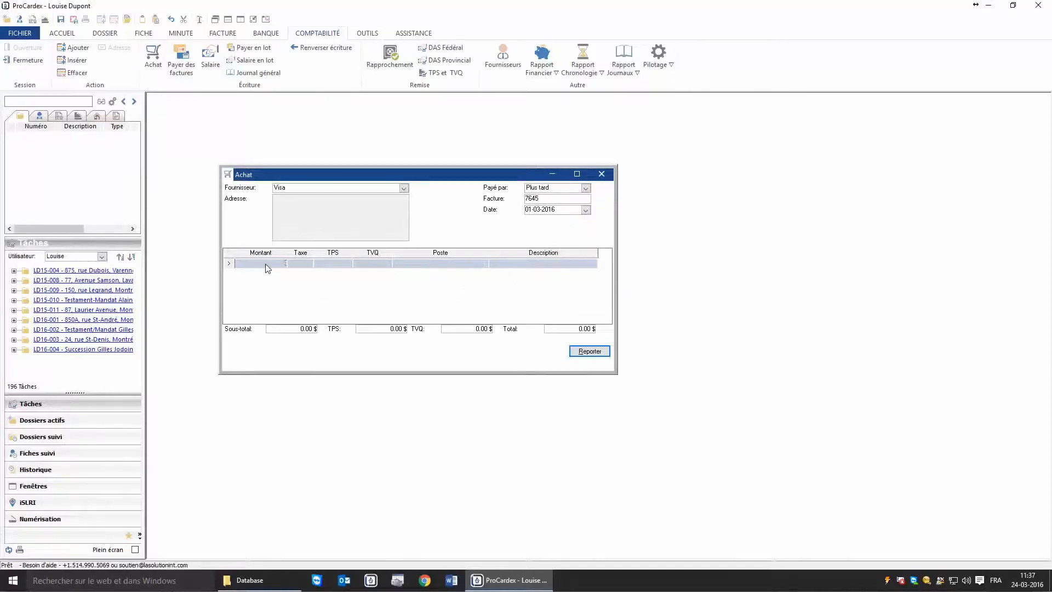
Step: Fill the first purchase line with amount 34.78, tax code aa and account 5020 - Facturation publication RF, leaving the description blank
text(34.75)
key(Tab)
text(aa)
key(Tab)
click(416, 264)
text(5020 - Facturation publication RF)
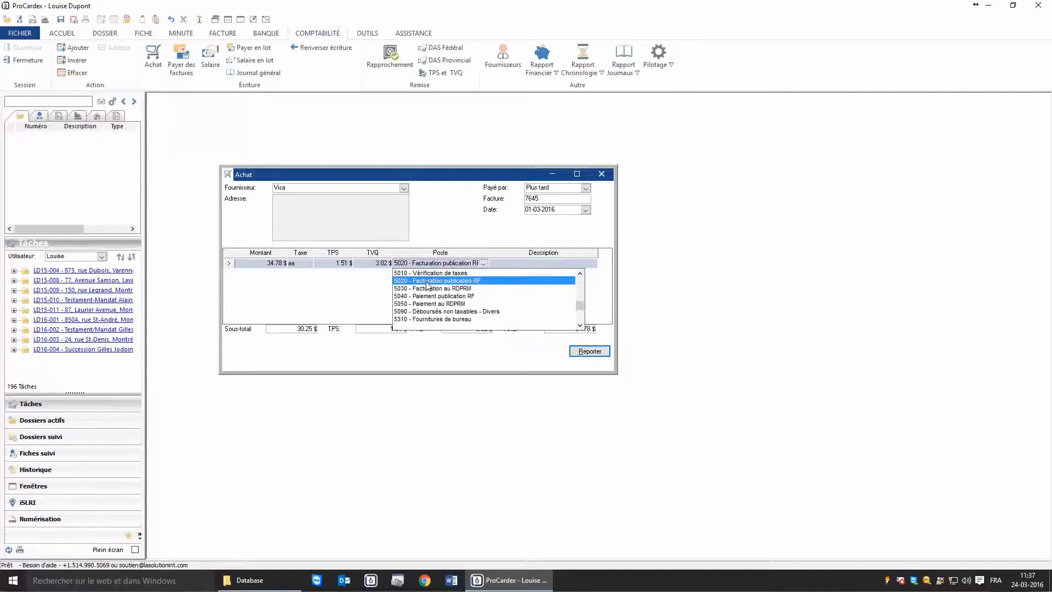
click(426, 281)
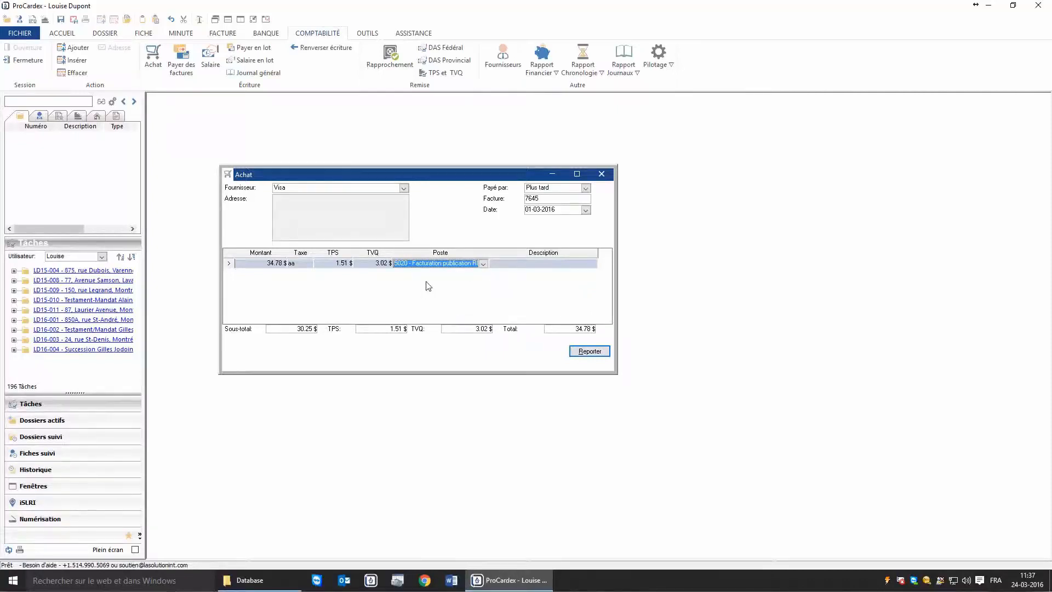
key(Tab)
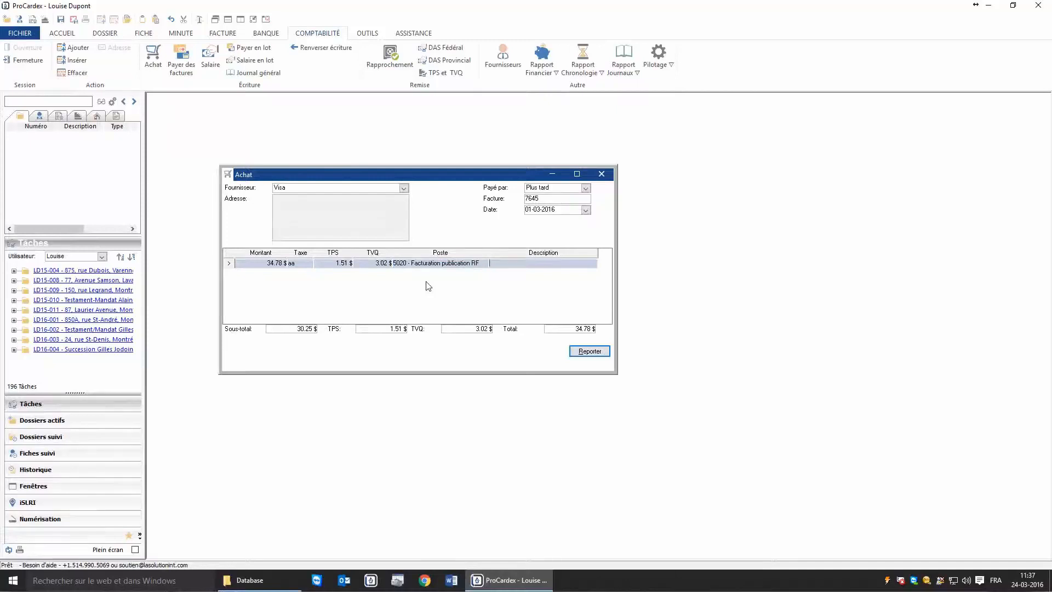
key(Tab)
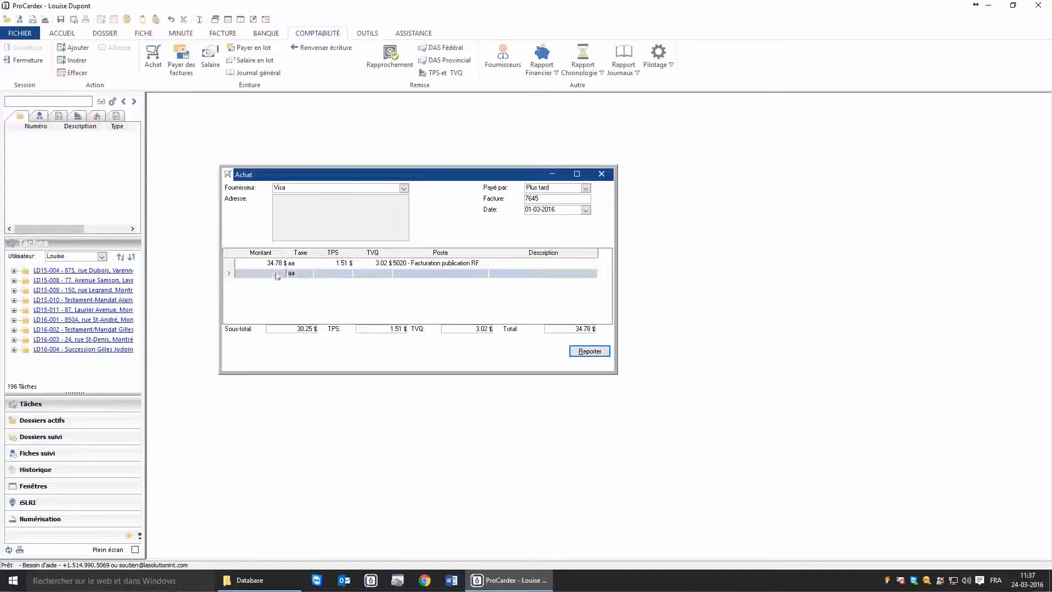
Step: Enter an amount of 350.86 on the second purchase line with tax code aa
text(350.00)
text(86)
key(Tab)
key(Tab)
key(Tab)
key(Tab)
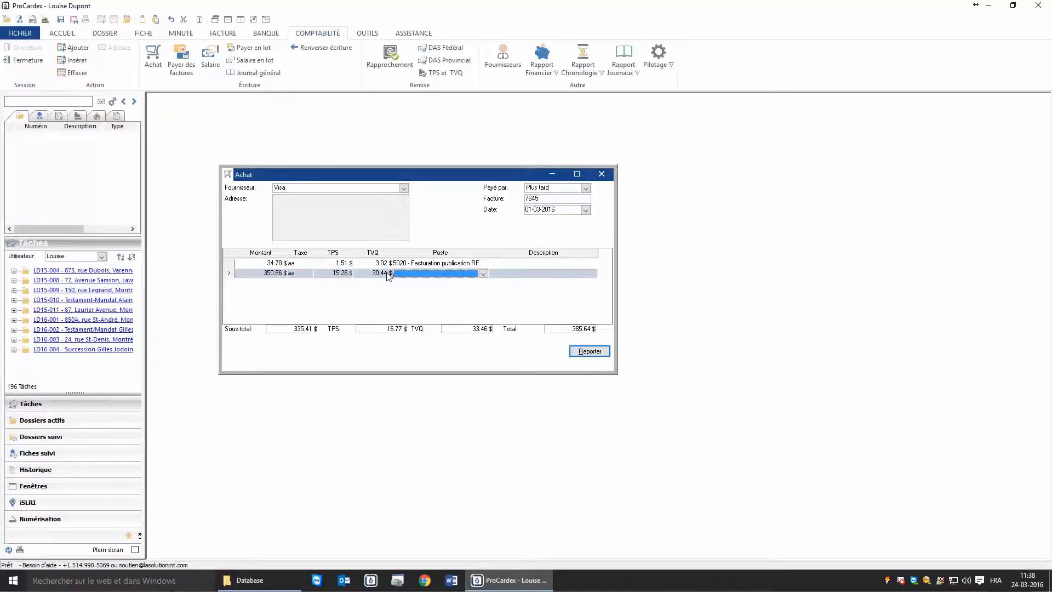
Step: Assign the second line to account 5310 - Fournitures de bureau with the description "Achat imprimante" and post the purchase
text(5310 - Fournitures de bureau)
click(501, 274)
text(Acha)
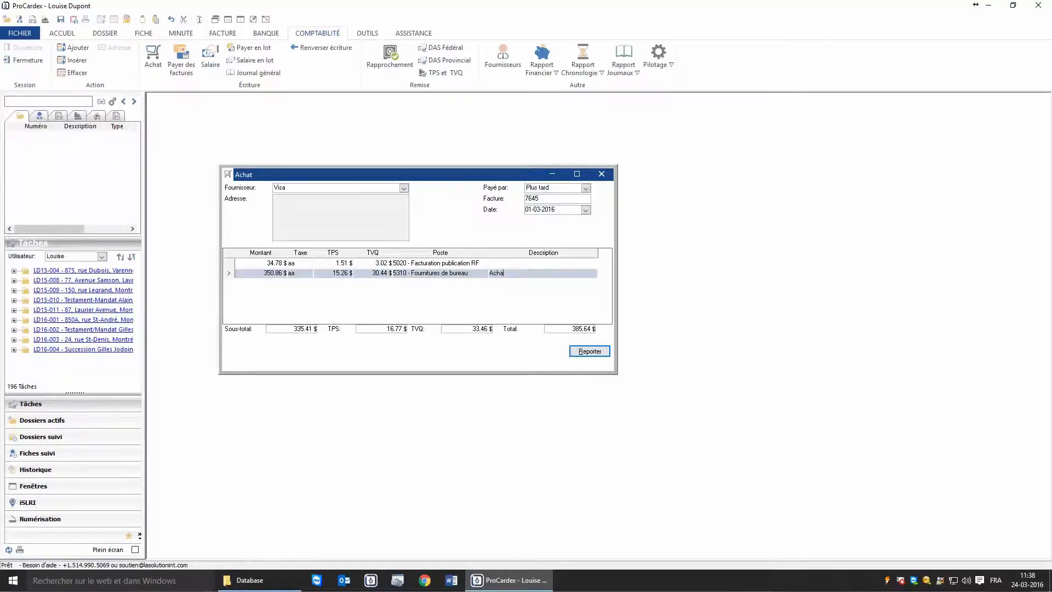
text(t imprimante)
click(586, 351)
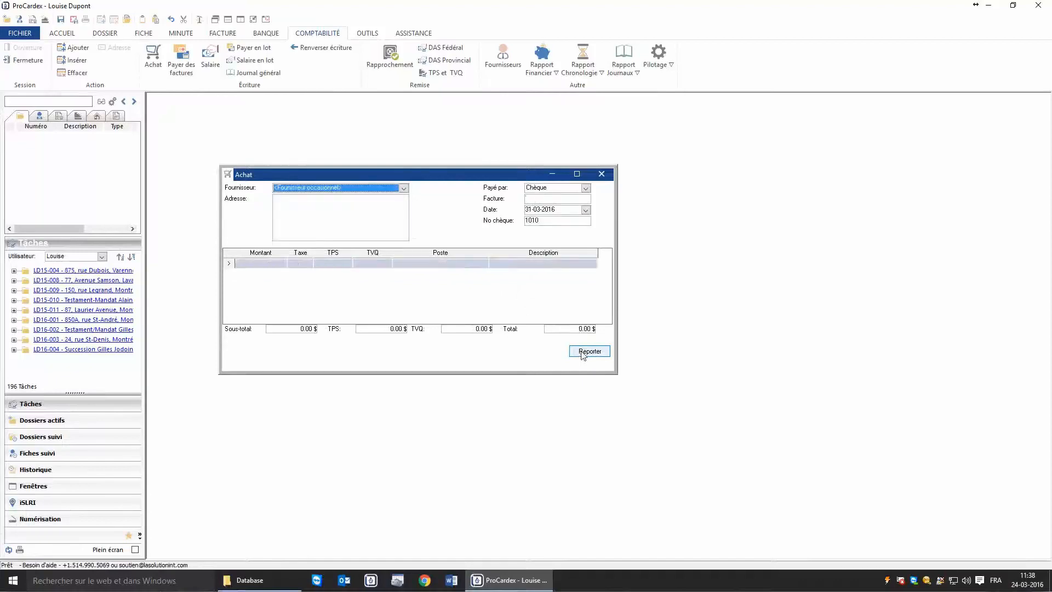
click(602, 175)
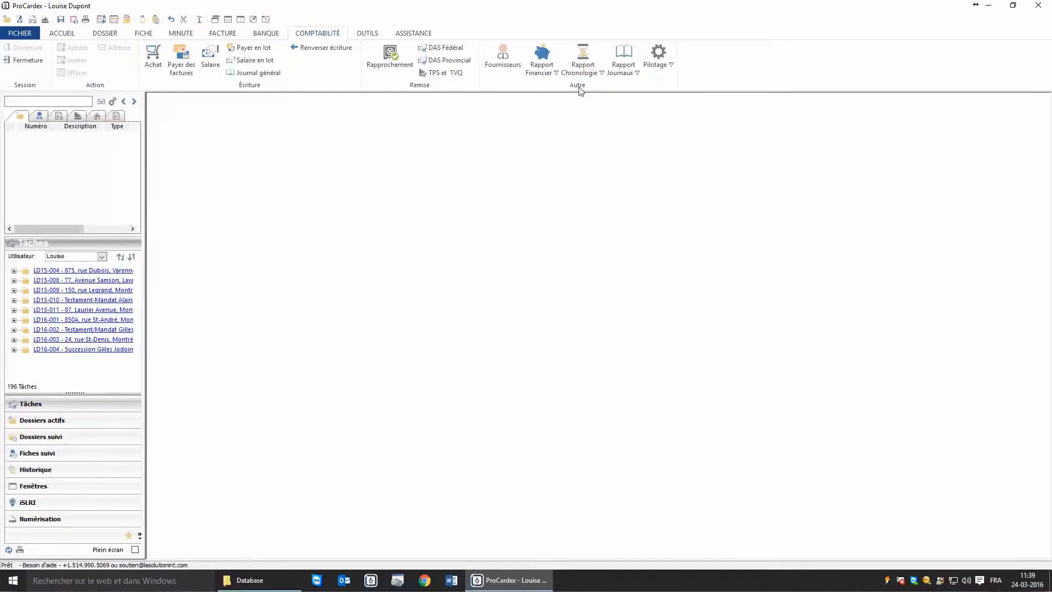
Step: View the summary (Sommaire) supplier chronology report for all suppliers as of 31-03-2016
click(583, 73)
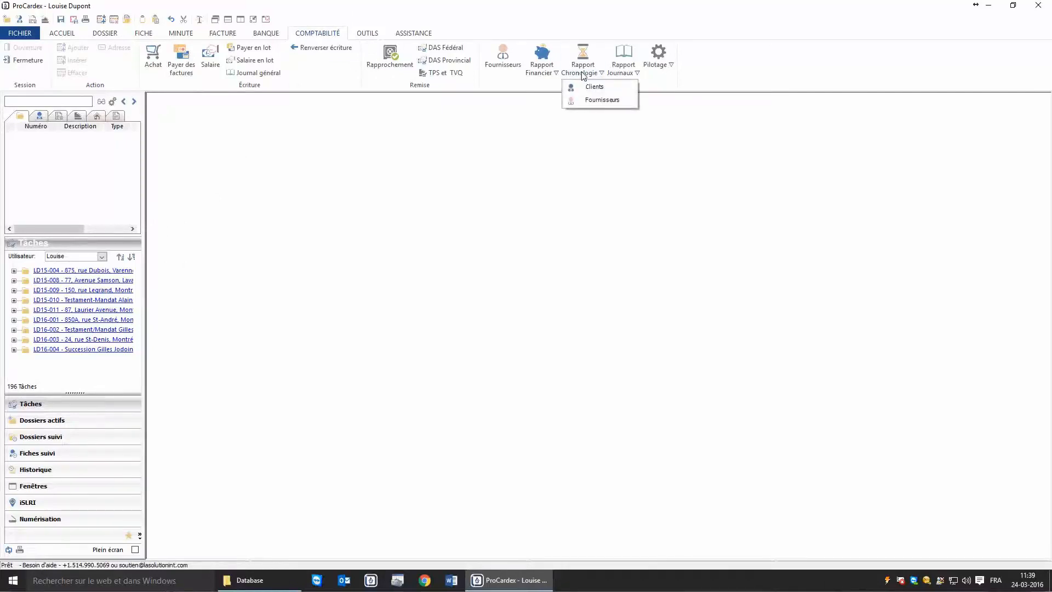
click(588, 101)
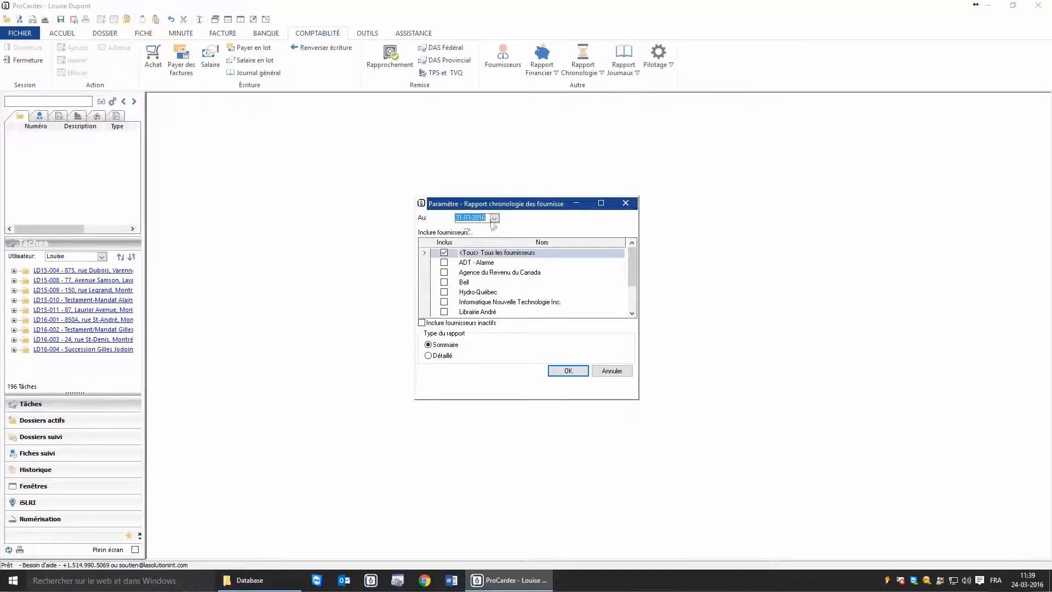
drag(632, 272, 636, 311)
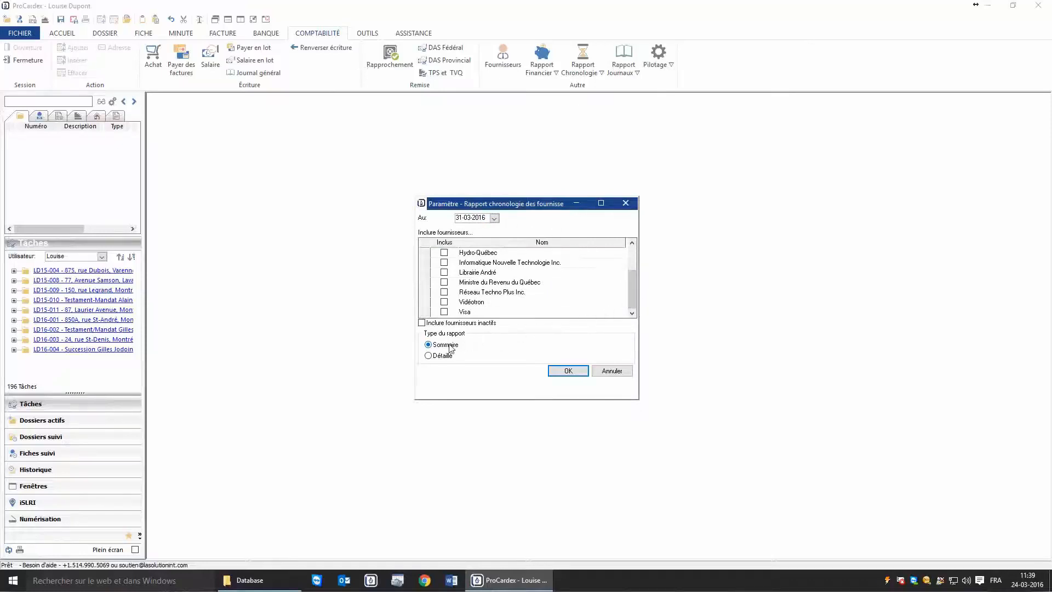
click(557, 371)
click(645, 203)
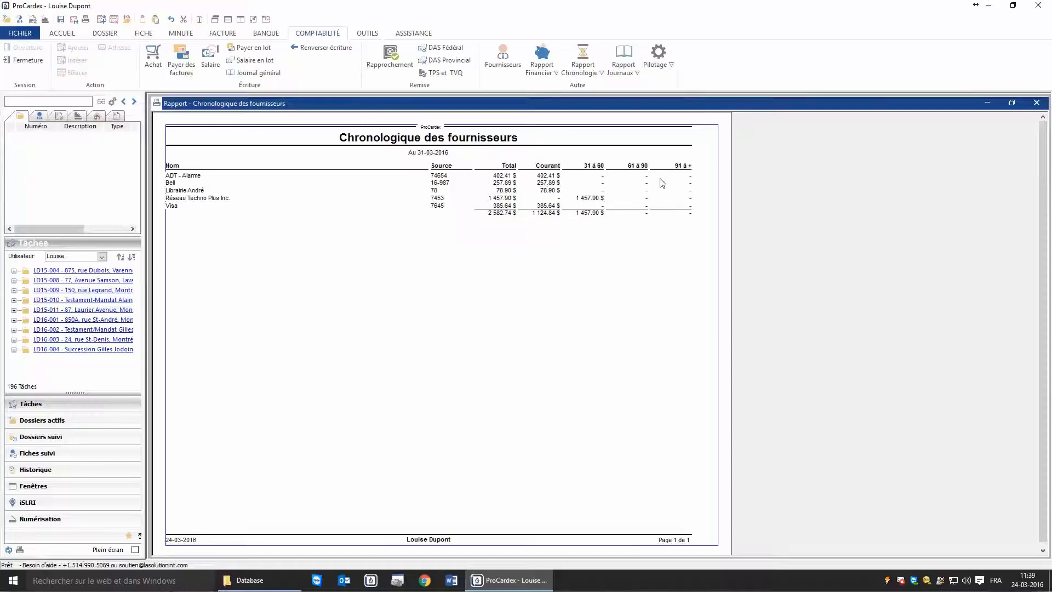
key(ctrl+p)
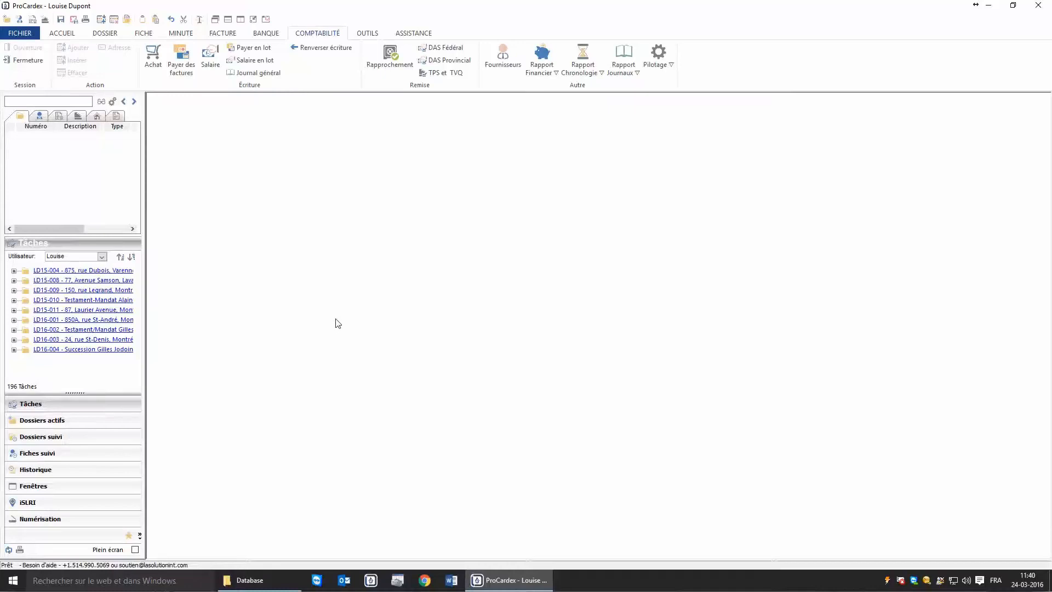
Step: View the detailed (Détaillé) supplier chronology report for all suppliers as of 31-03-2016
click(581, 70)
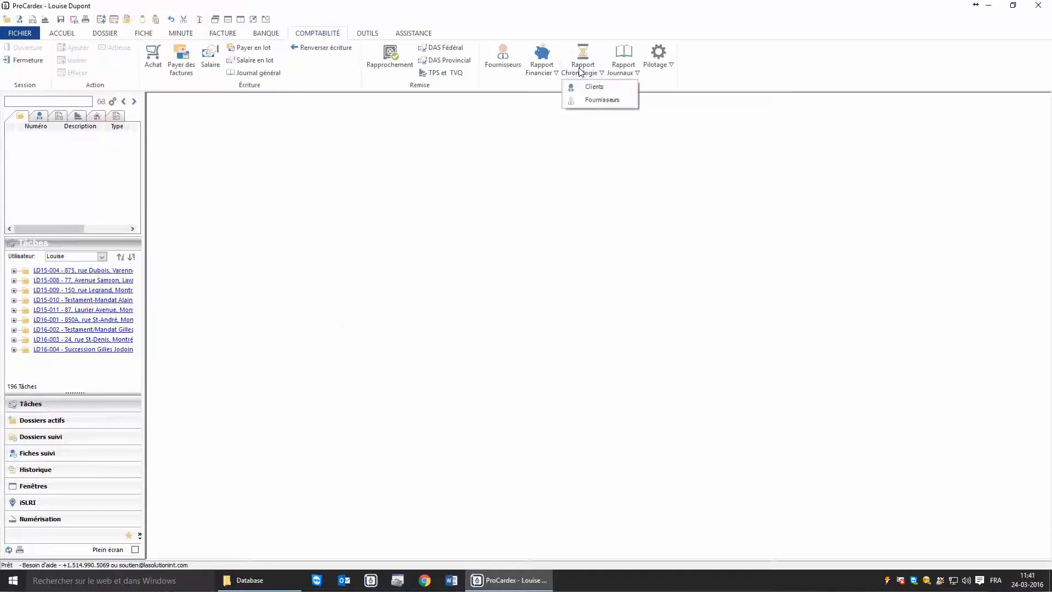
click(586, 101)
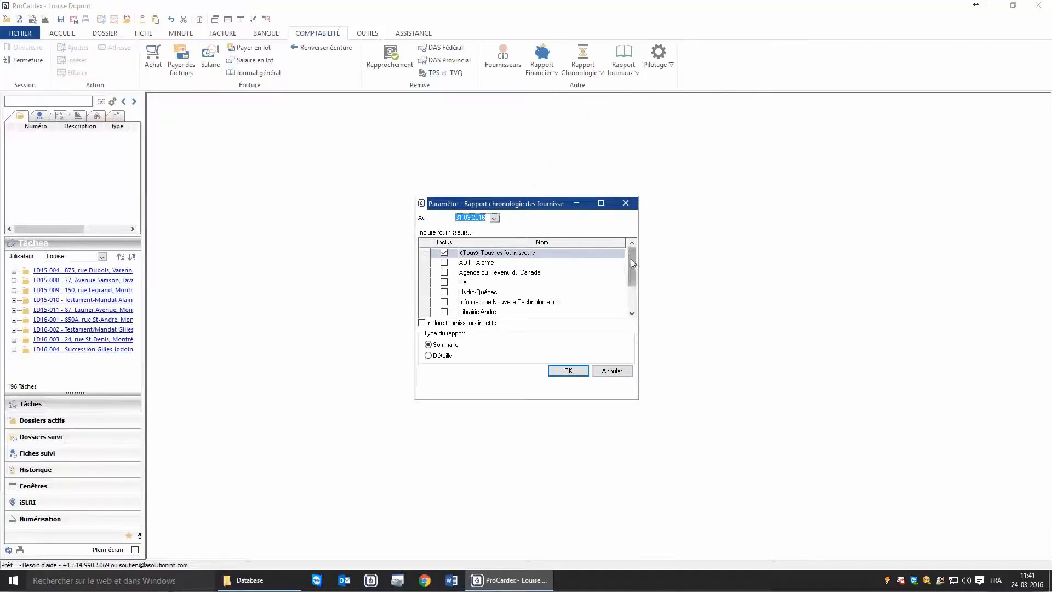
drag(630, 258, 634, 286)
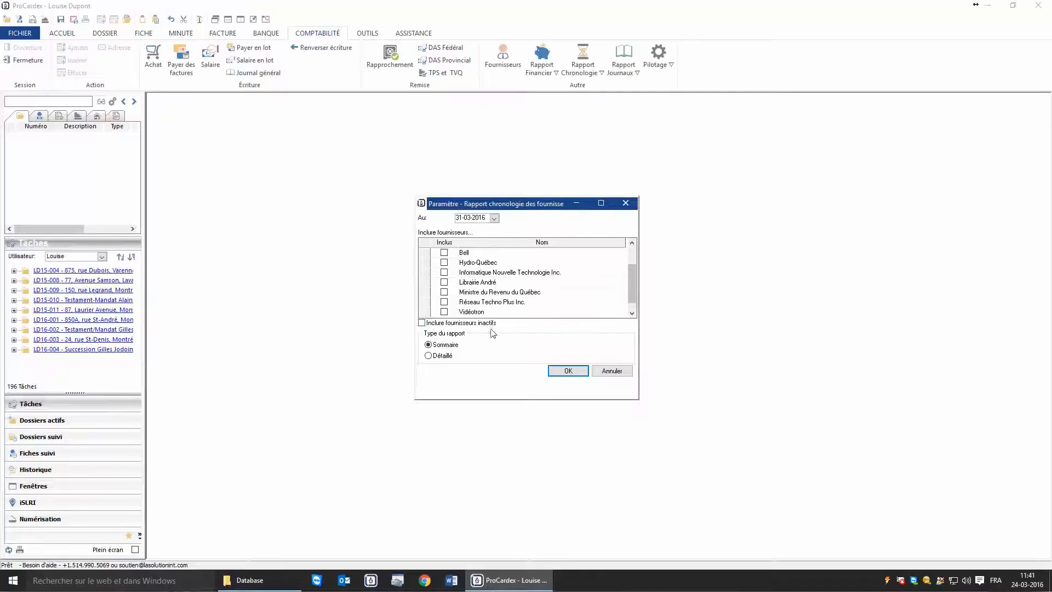
click(439, 360)
click(564, 370)
click(659, 216)
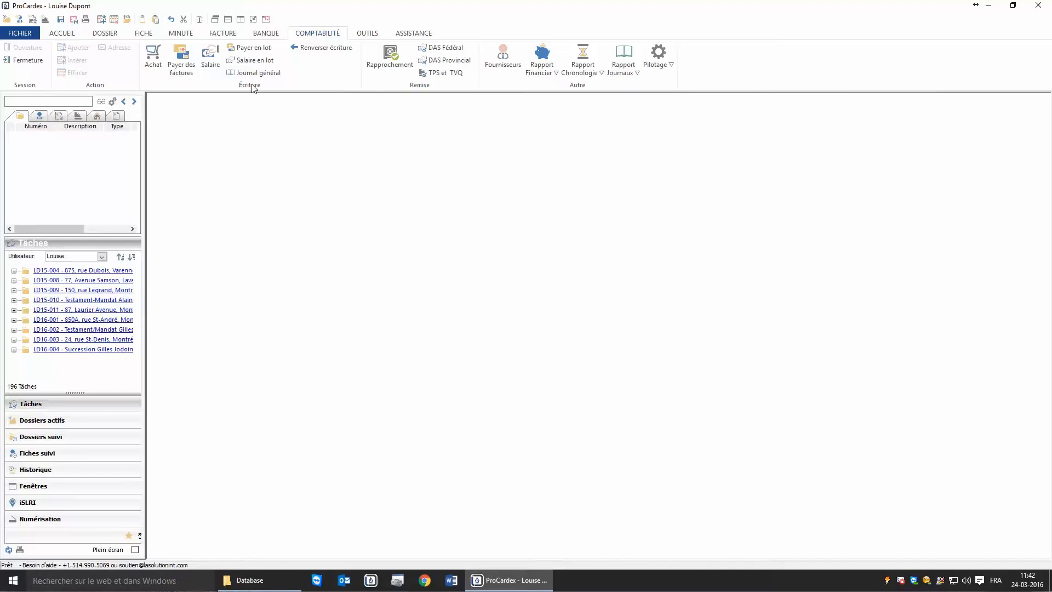
Step: Start a bill payment for supplier Visa and set the payment method to Numérique
click(181, 57)
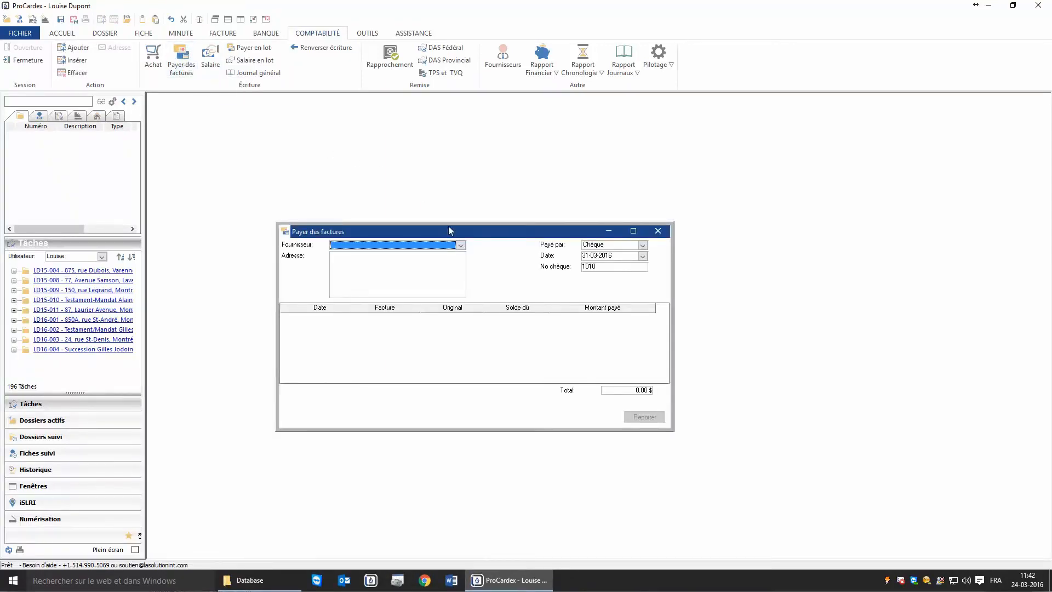
click(461, 245)
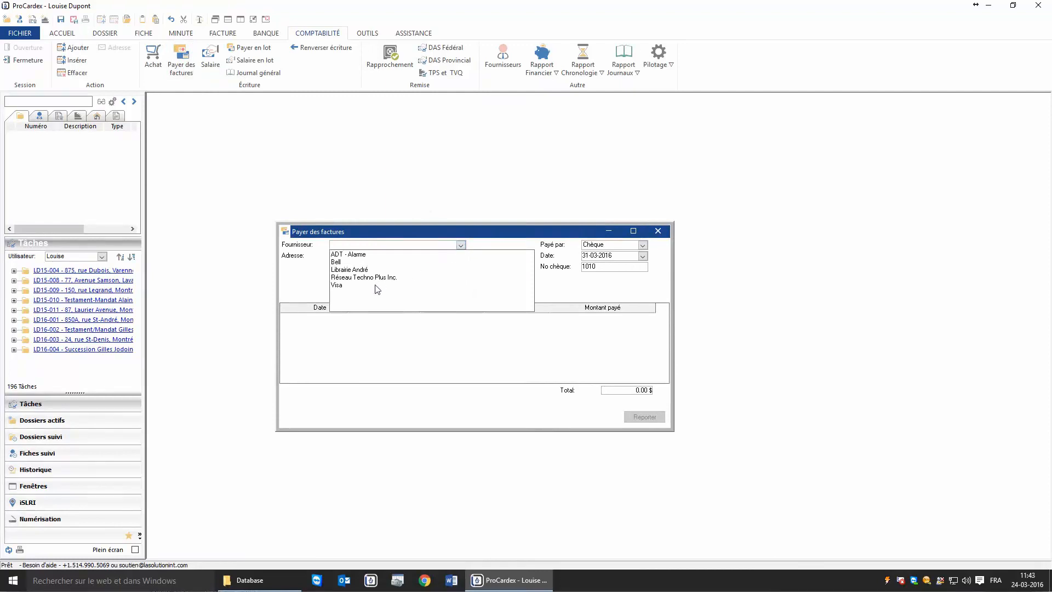
click(336, 285)
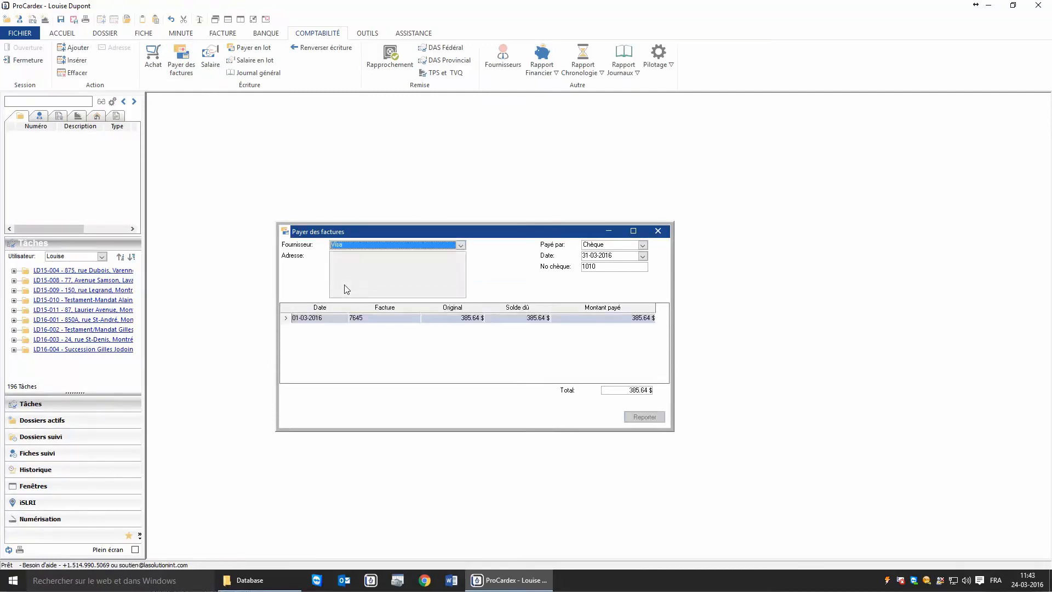
click(642, 245)
click(610, 273)
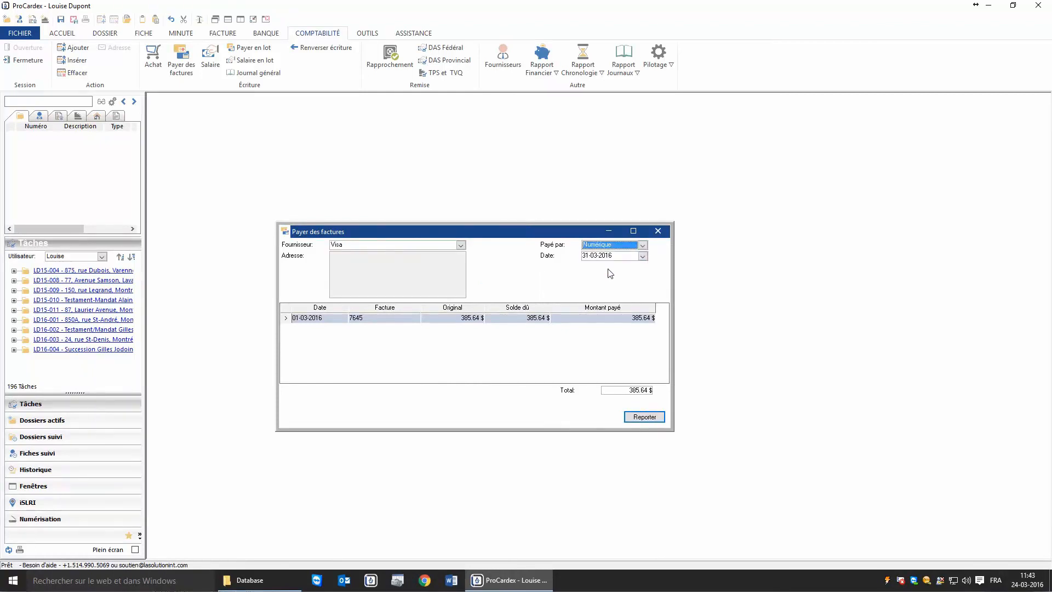
Step: Date the Visa bill payment 15-03-2016 and post it for the full balance of the invoice
click(643, 255)
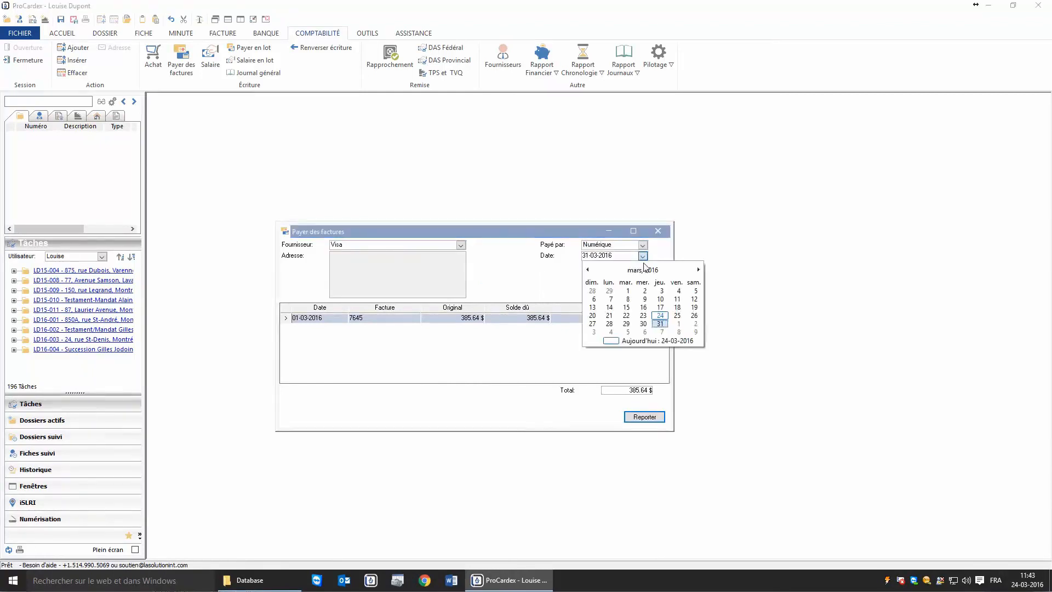
click(625, 308)
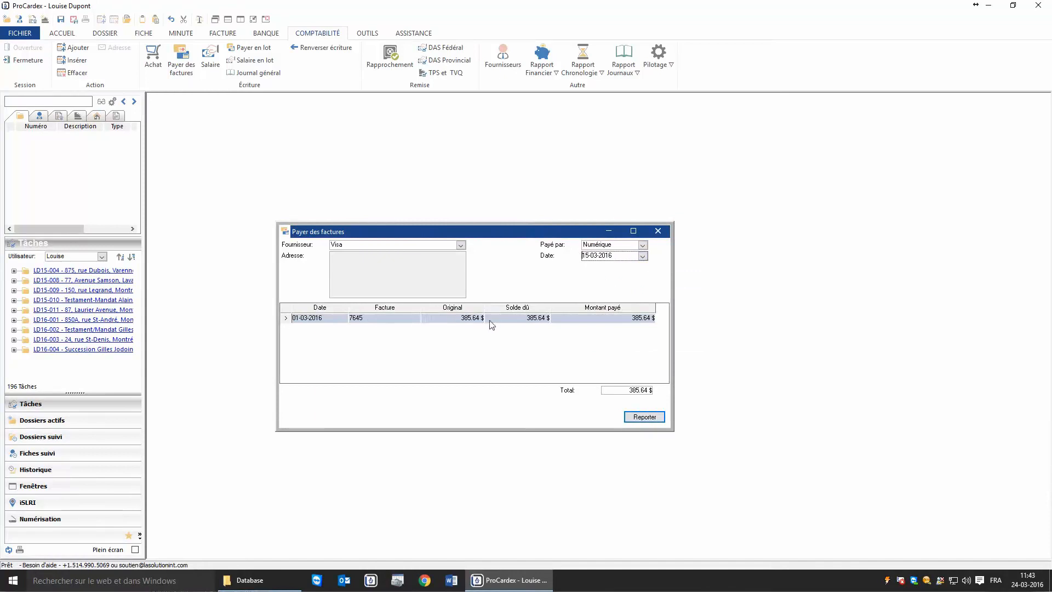
click(609, 322)
click(635, 418)
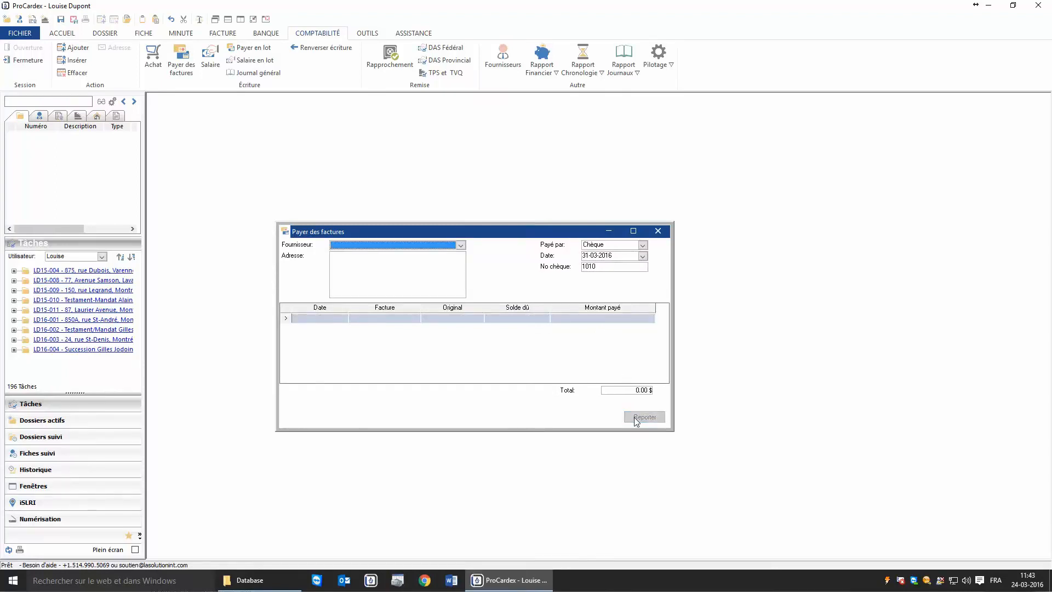
Step: Open batch bill payment and review the available payment methods, keeping Chèque
click(461, 245)
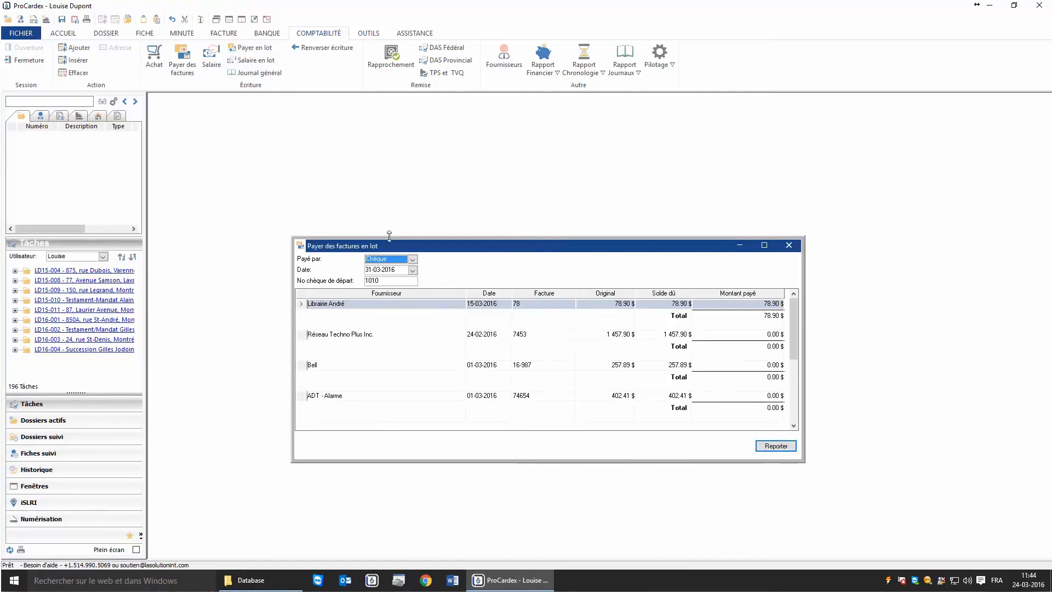
click(413, 261)
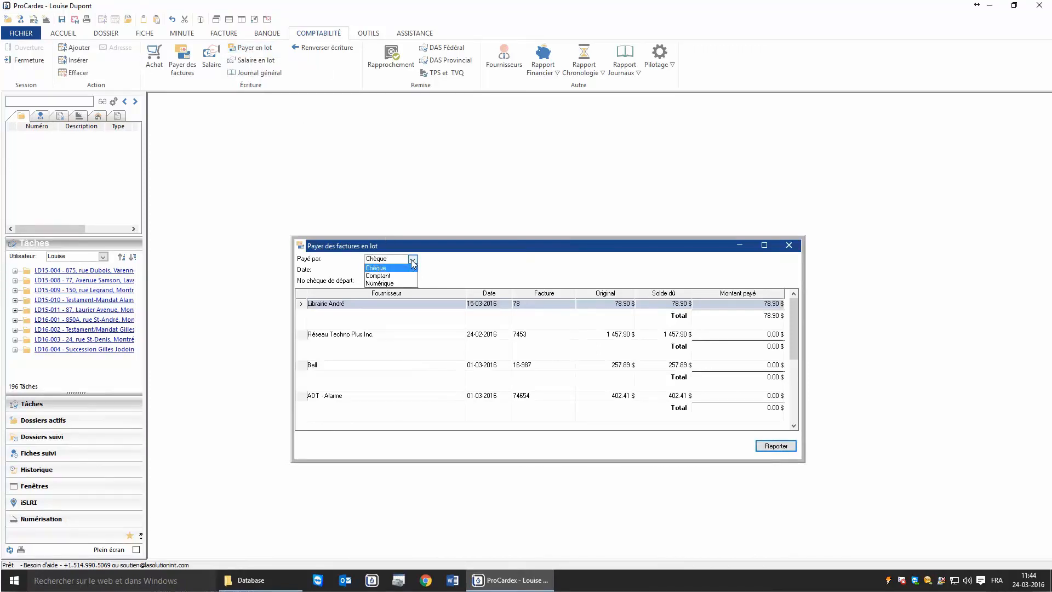
click(443, 268)
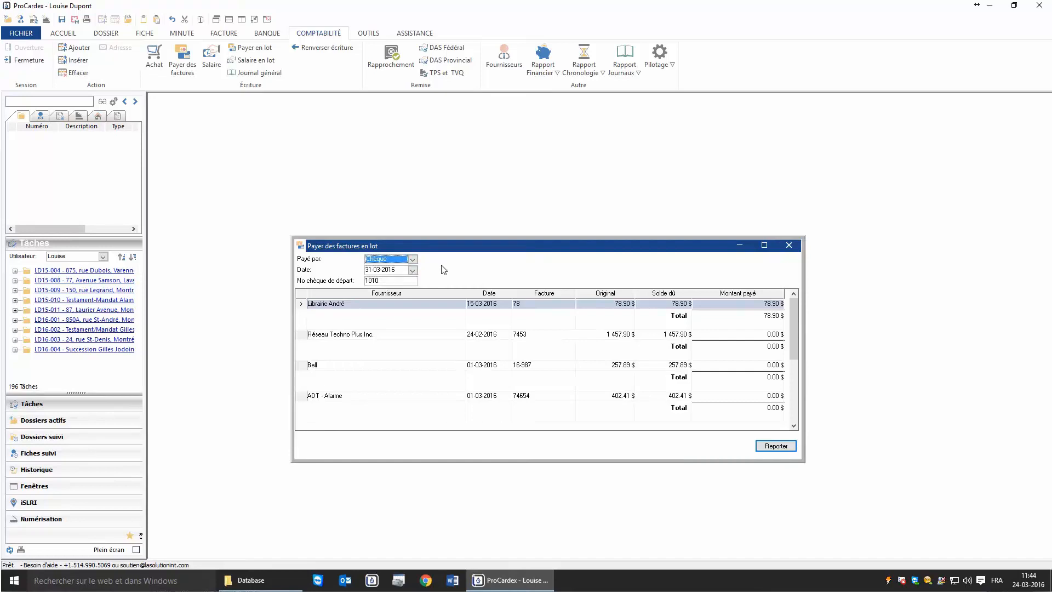
Step: Date the batch cheque payment 15-03-2016 and include the Réseau Techno Plus Inc. invoice for its full balance
click(413, 271)
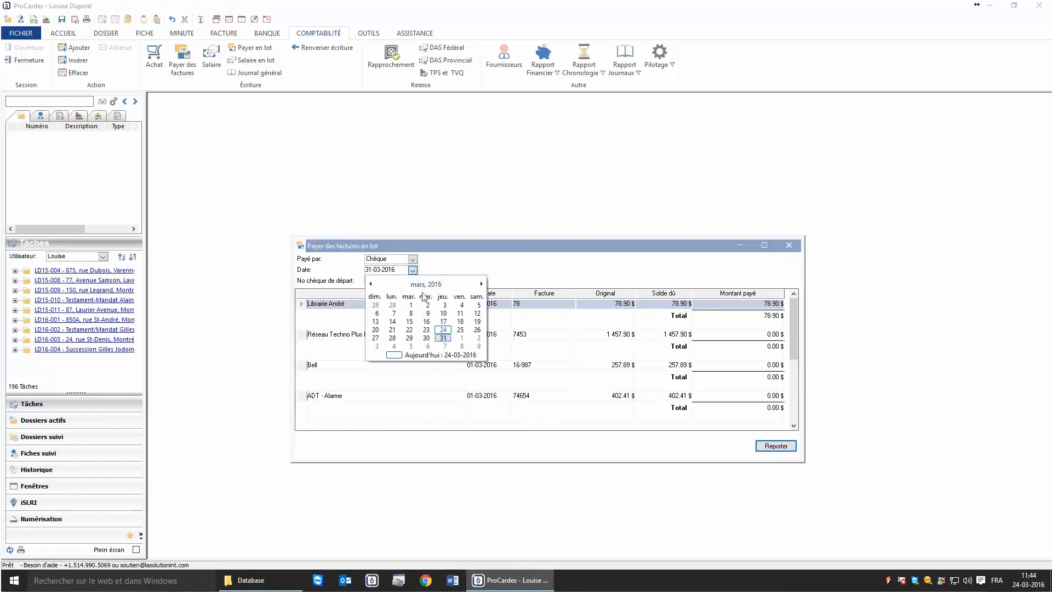
click(410, 321)
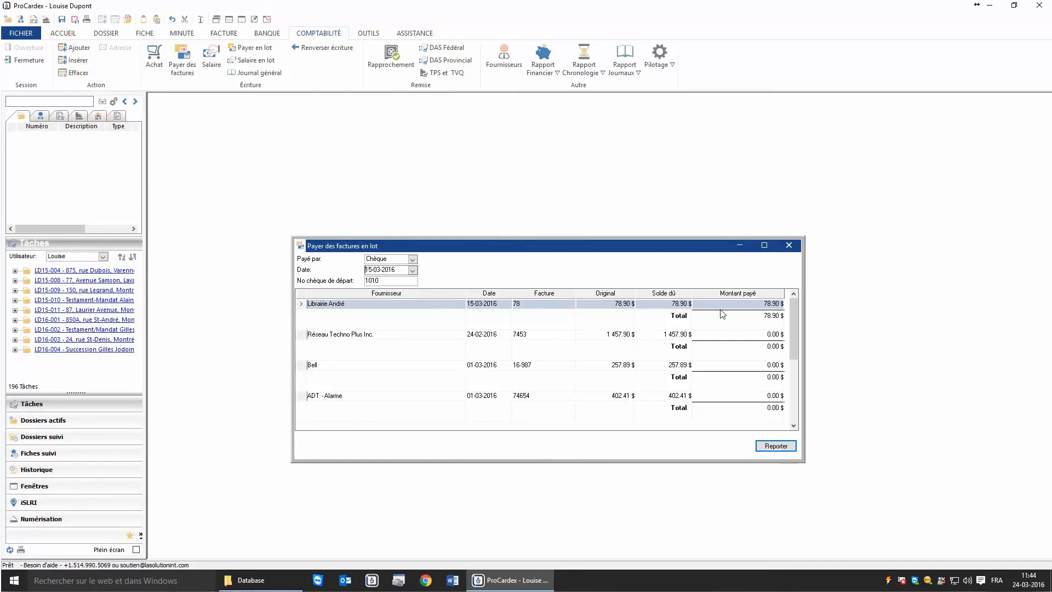
click(739, 338)
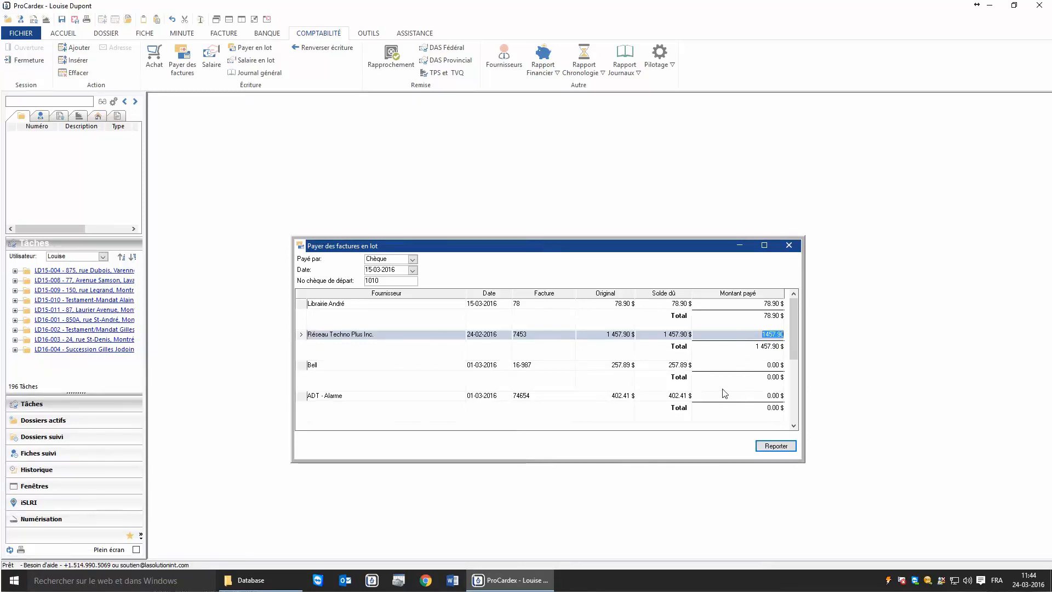
Step: Post the batch payment and page through the generated supplier cheques, closing them without printing
key(alt+r)
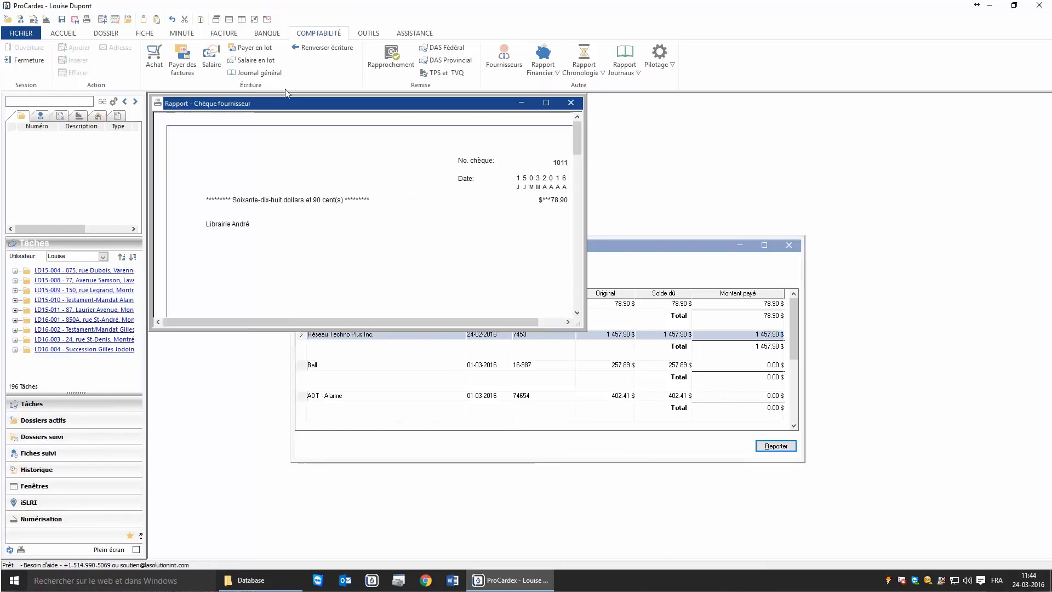
click(545, 103)
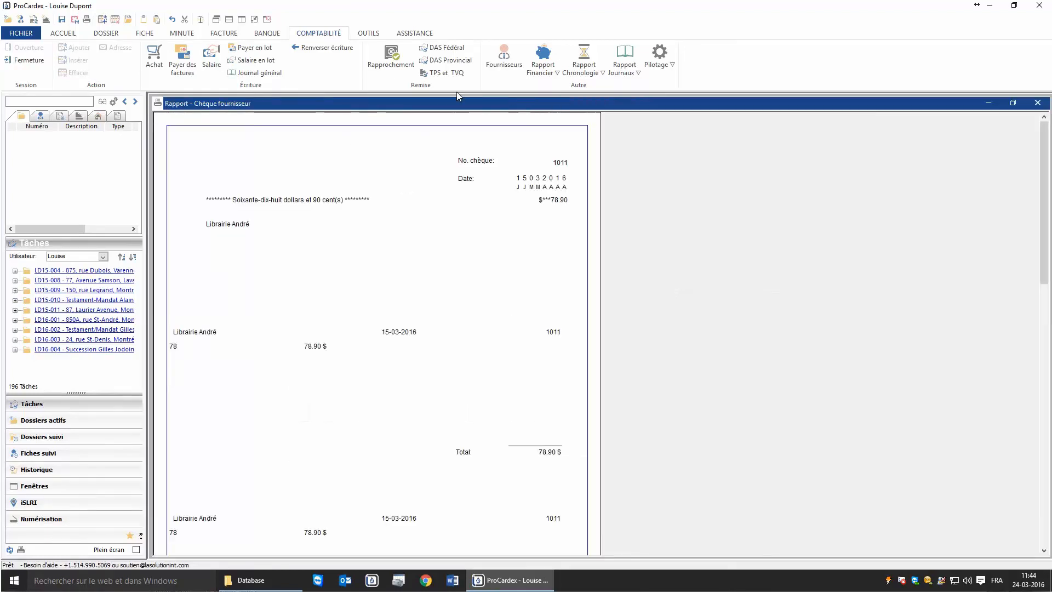
click(367, 34)
click(85, 68)
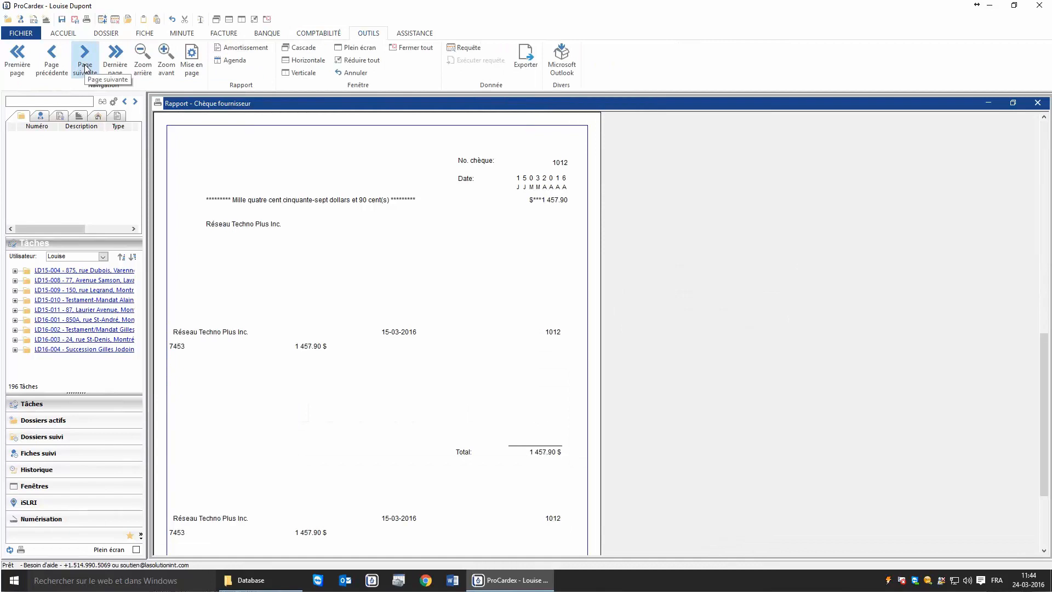
key(ctrl+p)
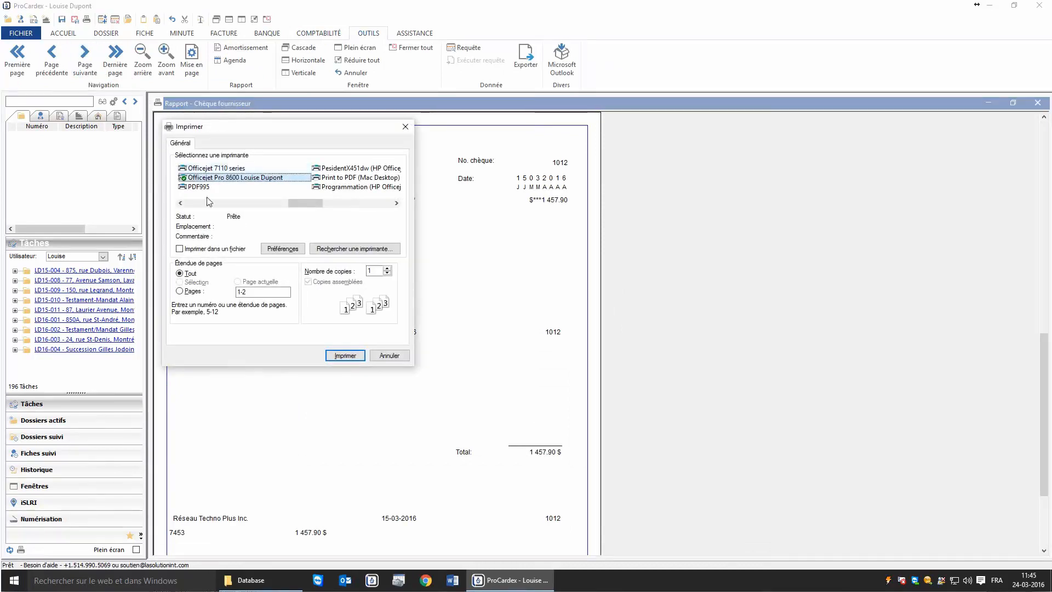
click(378, 357)
click(1040, 103)
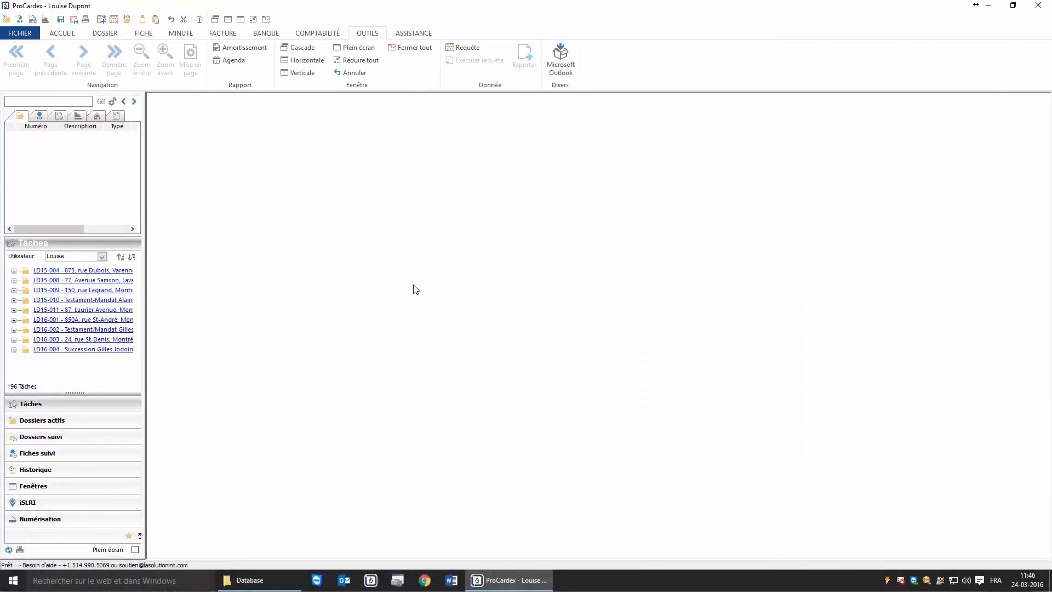
Step: Start a salary entry for the first listed employee, dated 17-03-2016 with the pay period set to 11-03-2016
click(313, 34)
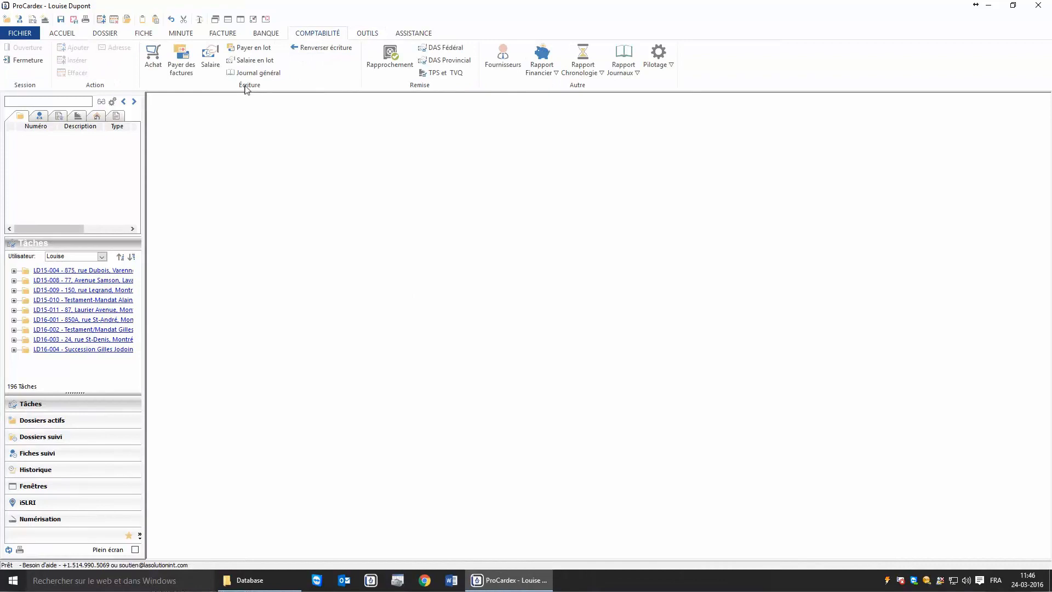
click(210, 55)
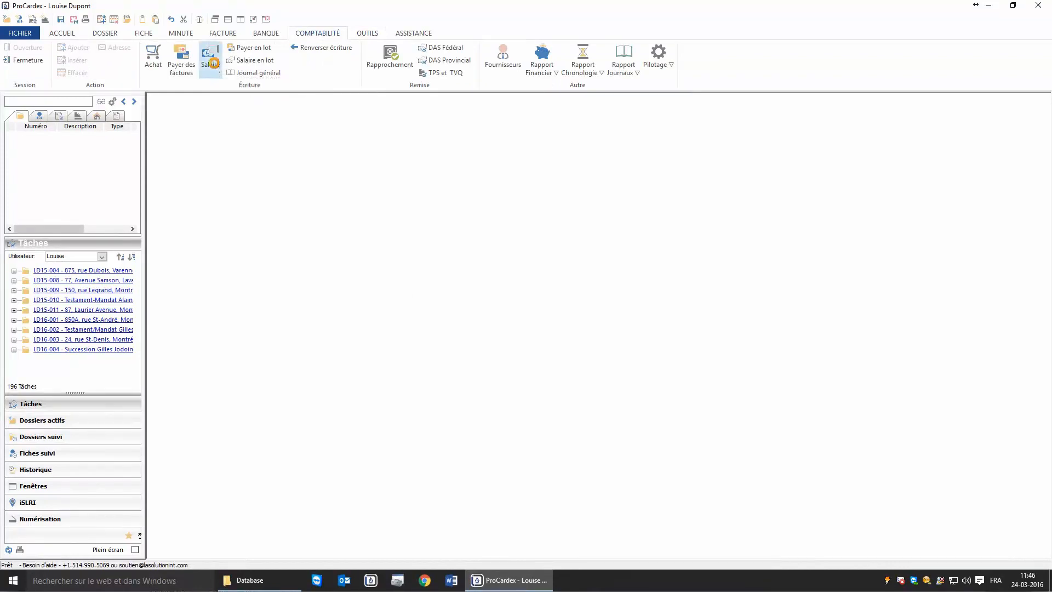
click(325, 131)
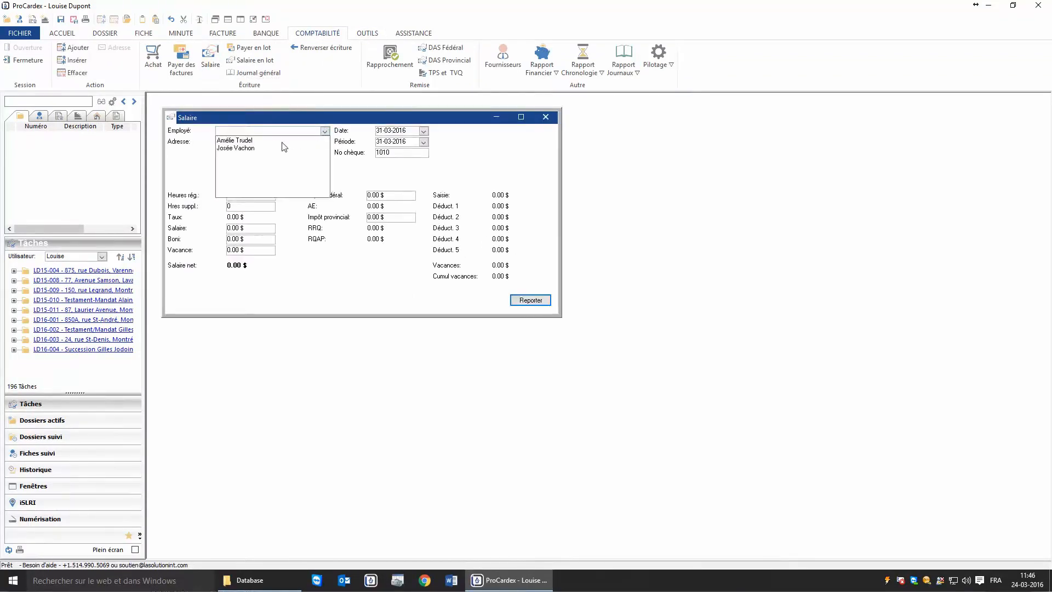
click(265, 144)
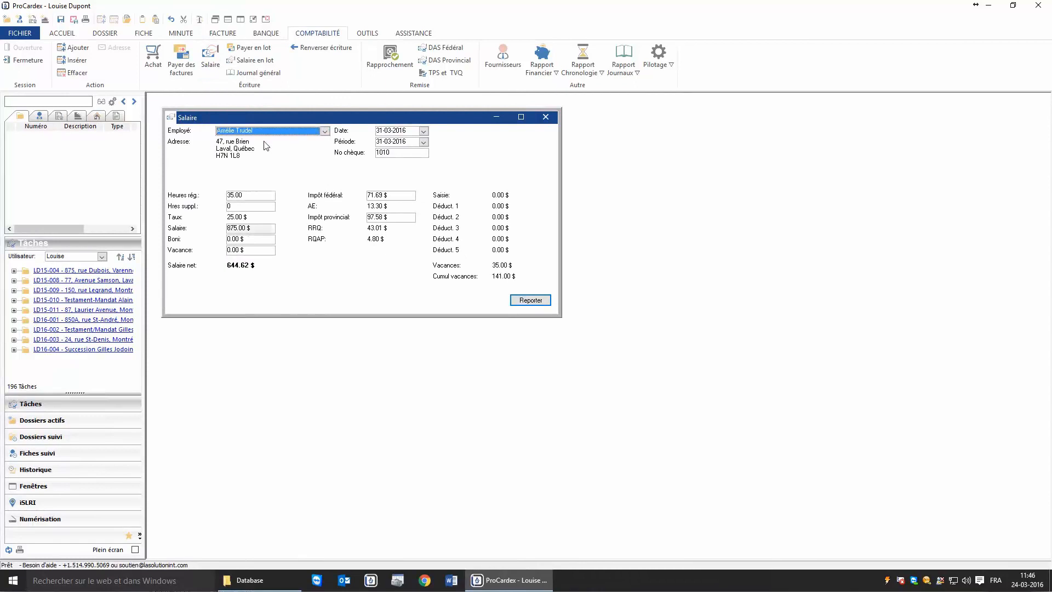
click(424, 131)
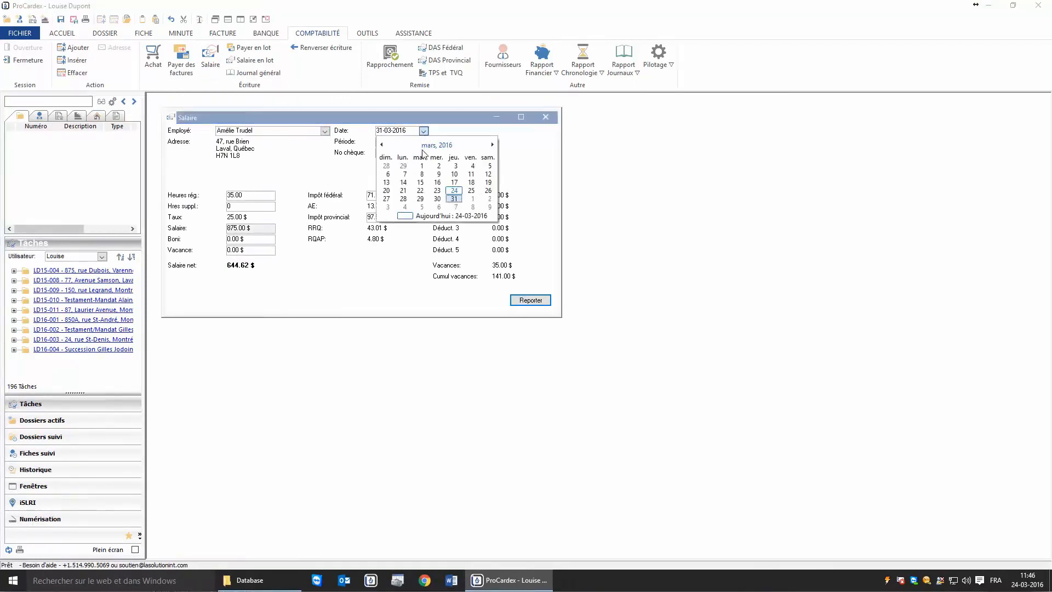
click(457, 187)
click(424, 141)
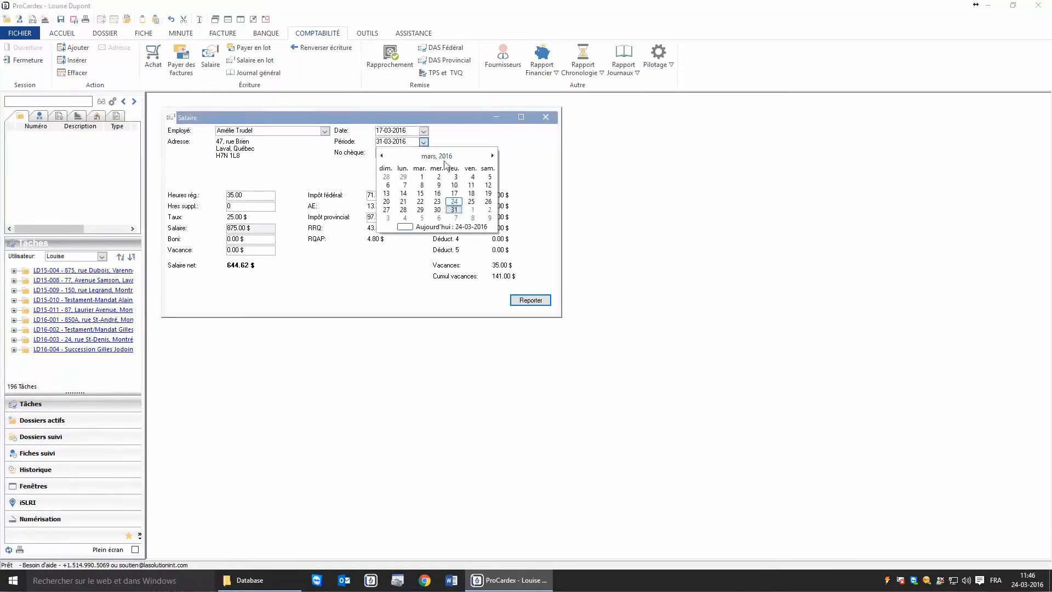
click(474, 188)
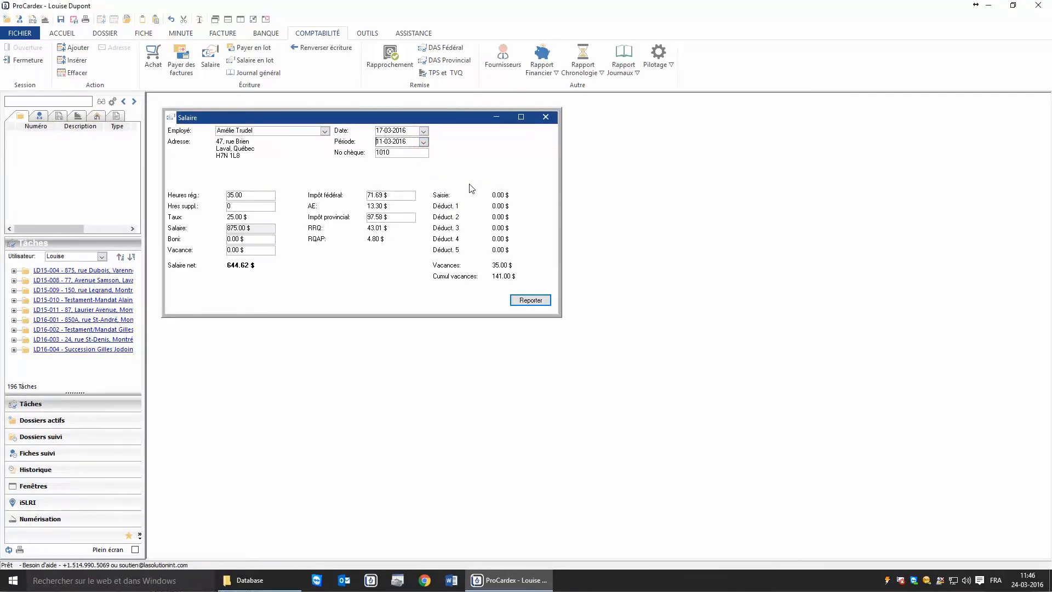
Step: Set the employee's regular hours to 36, keeping overtime, bonus and vacation at 0
click(261, 198)
text(36)
click(250, 205)
click(251, 240)
click(250, 250)
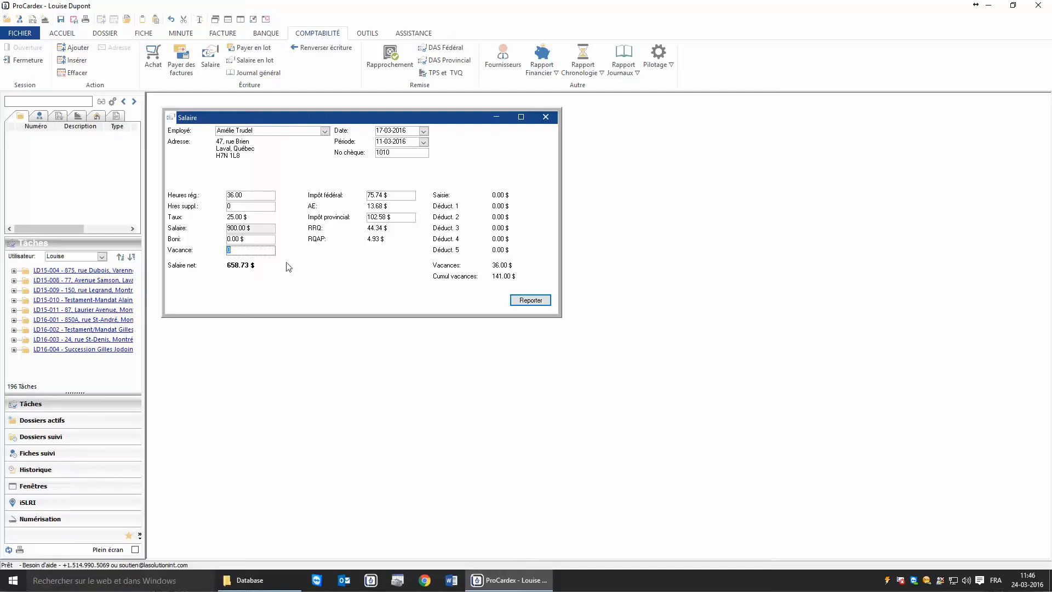
Step: Preview the salary cheque, close it without printing, and post the salary
key(Return)
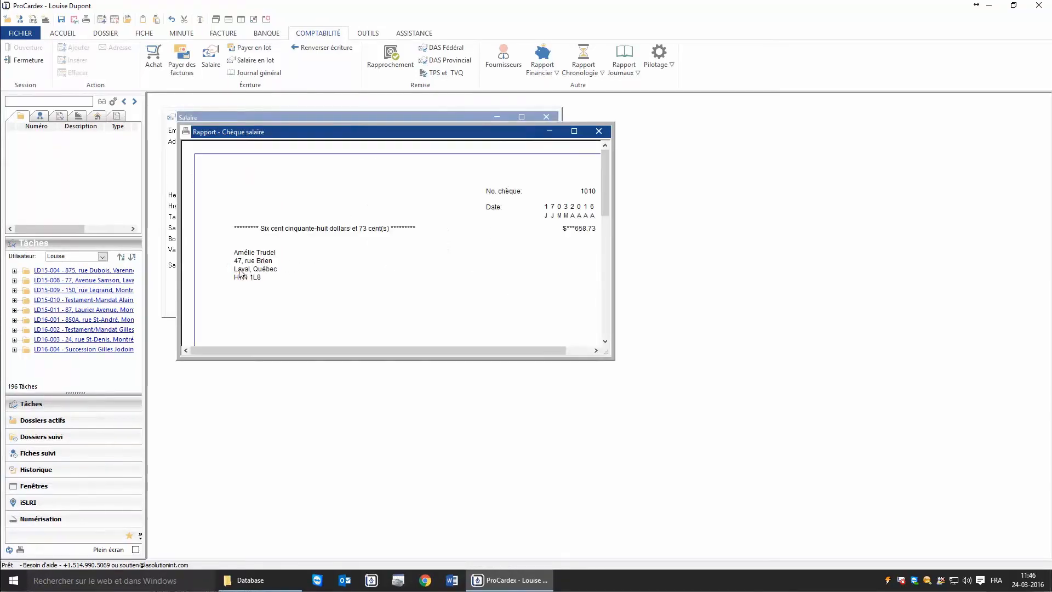
click(573, 131)
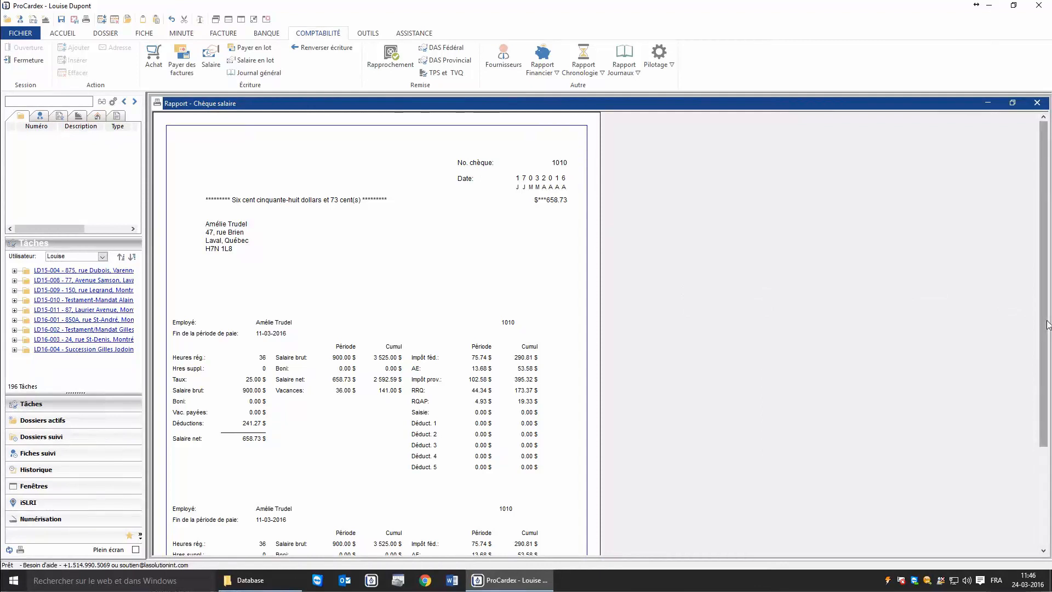
mouse_move(1045, 327)
mouse_down()
mouse_move(1045, 386)
mouse_move(1045, 323)
mouse_up()
key(ctrl+p)
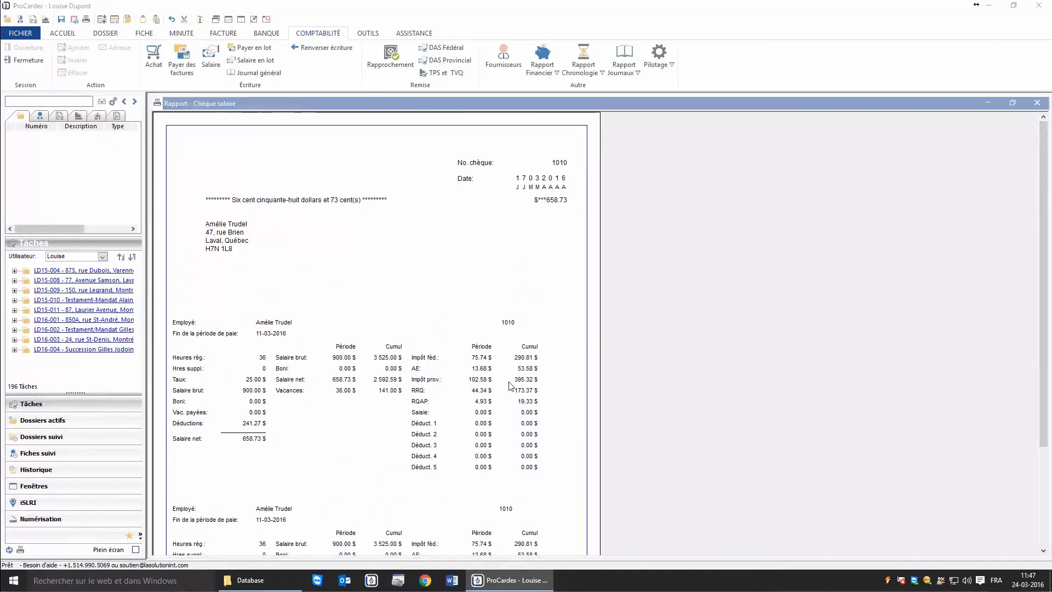
click(388, 356)
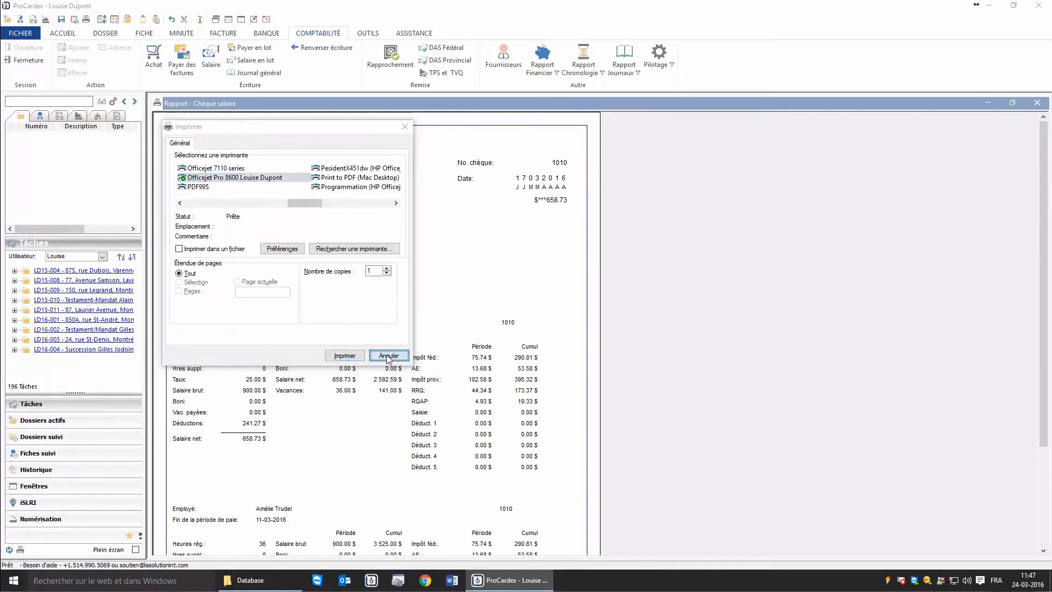
click(1037, 103)
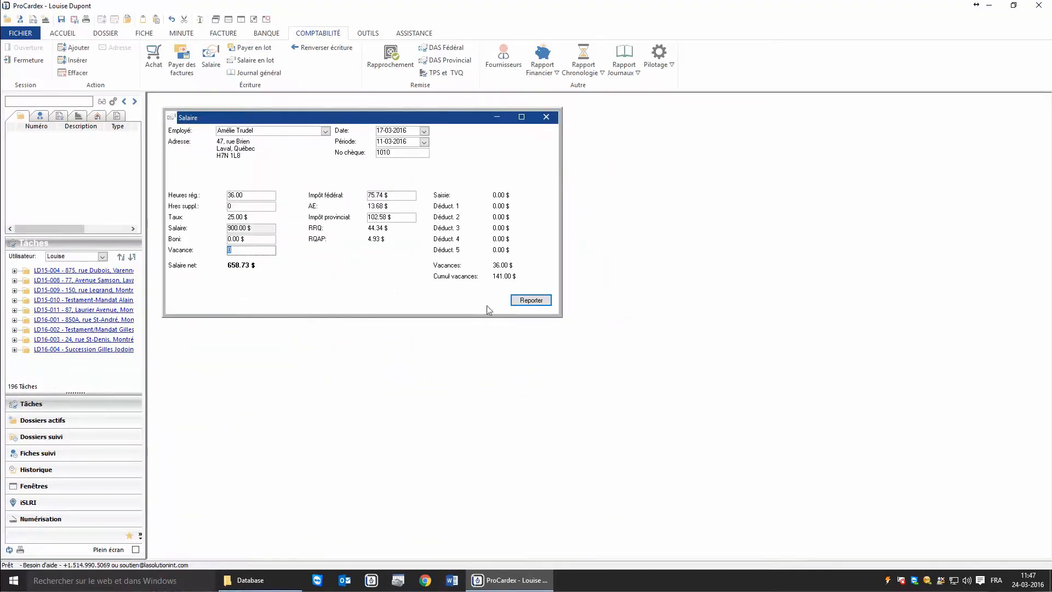
click(524, 301)
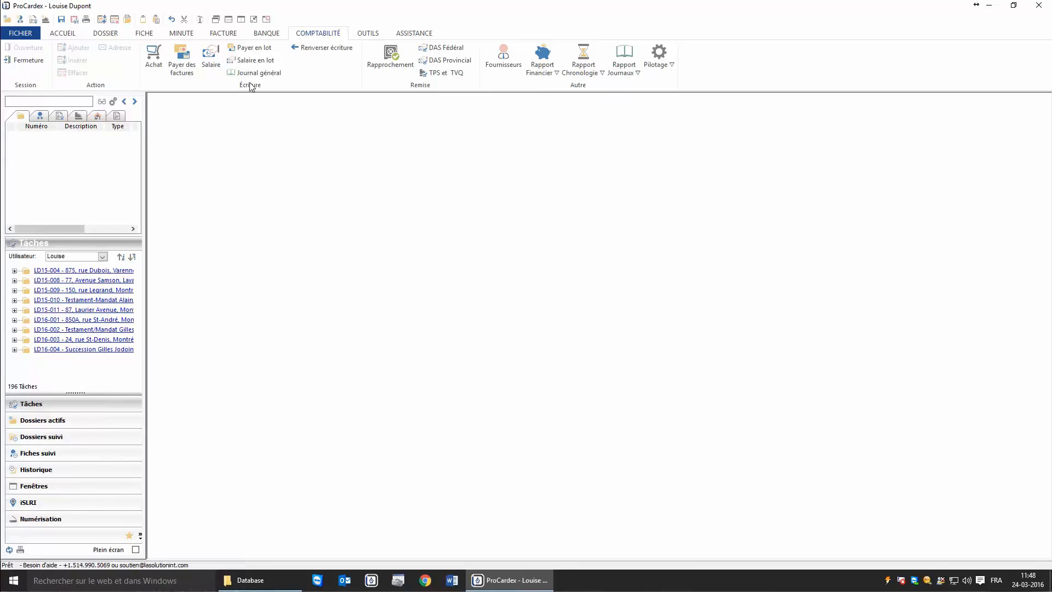
Step: Start a batch salary entry dated 24-03-2016 with the pay period set to 18-03-2016
click(253, 60)
click(312, 159)
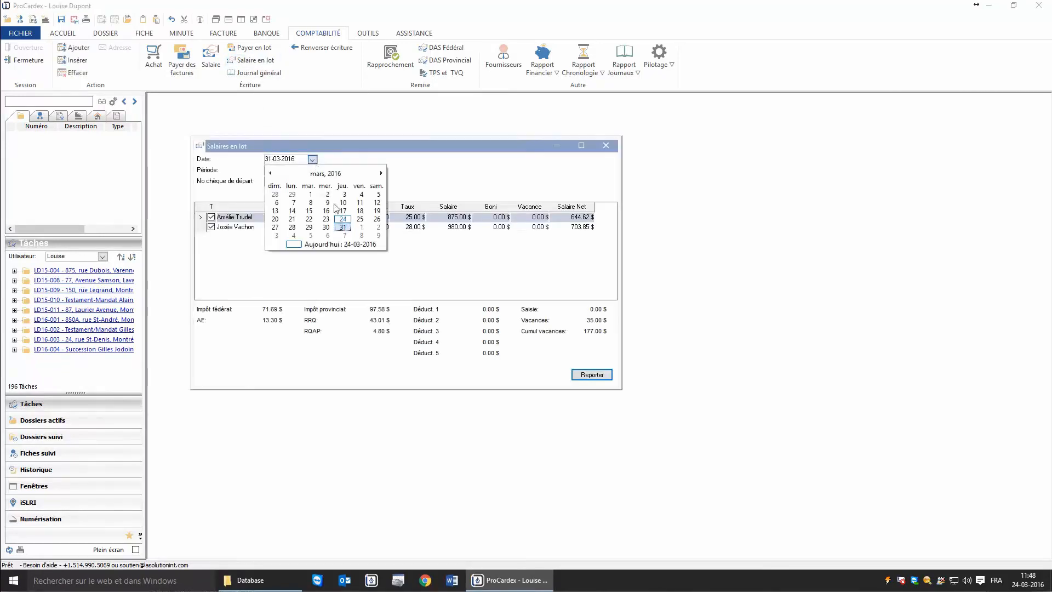
click(343, 219)
click(312, 170)
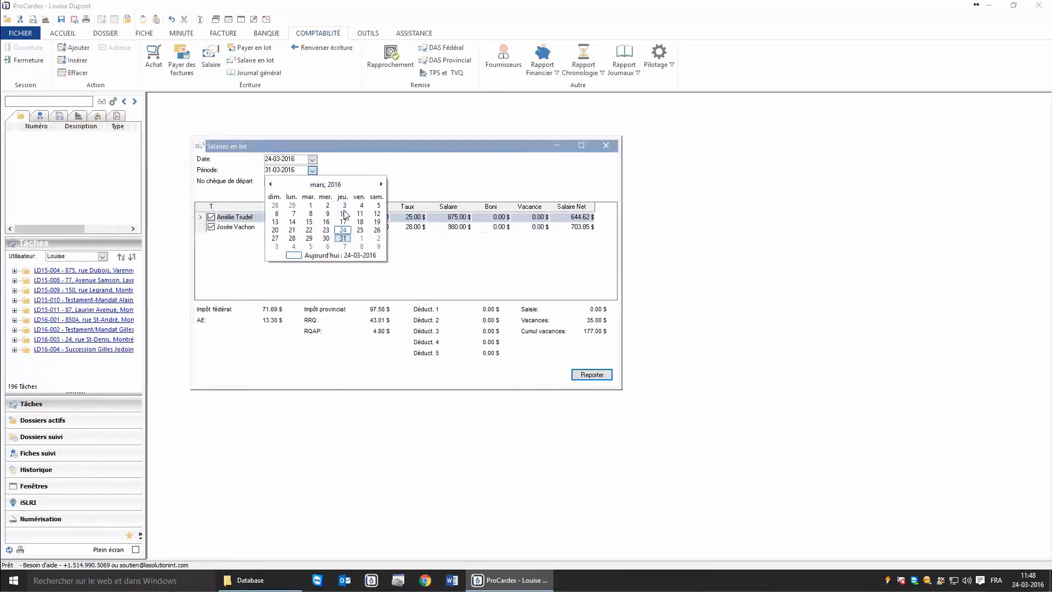
click(360, 221)
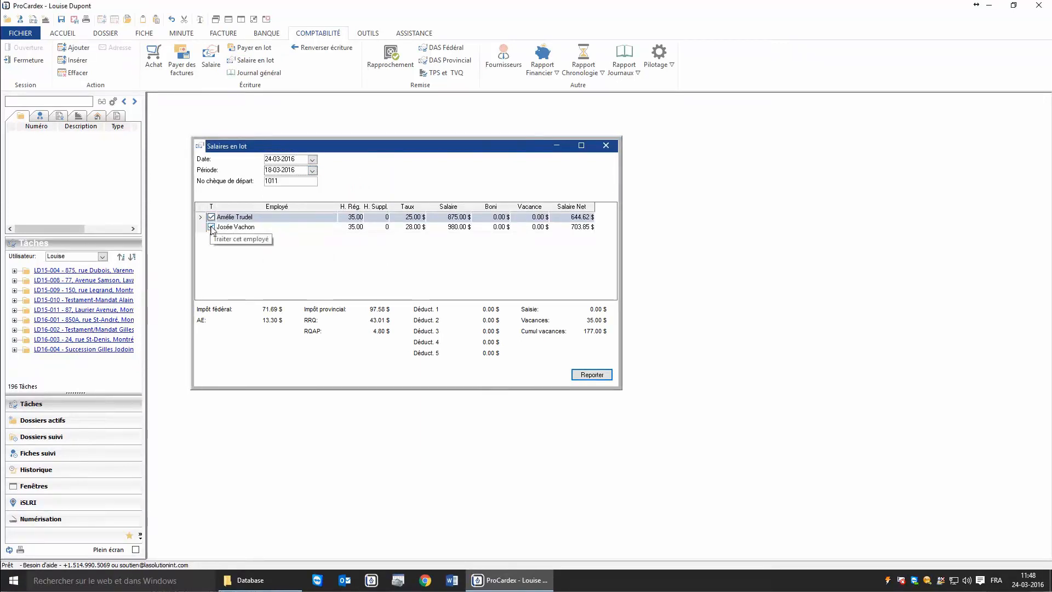
Step: Set the first employee's regular hours to 36 in the salary batch, keeping the second employee at 35
click(354, 217)
text(36)
click(355, 227)
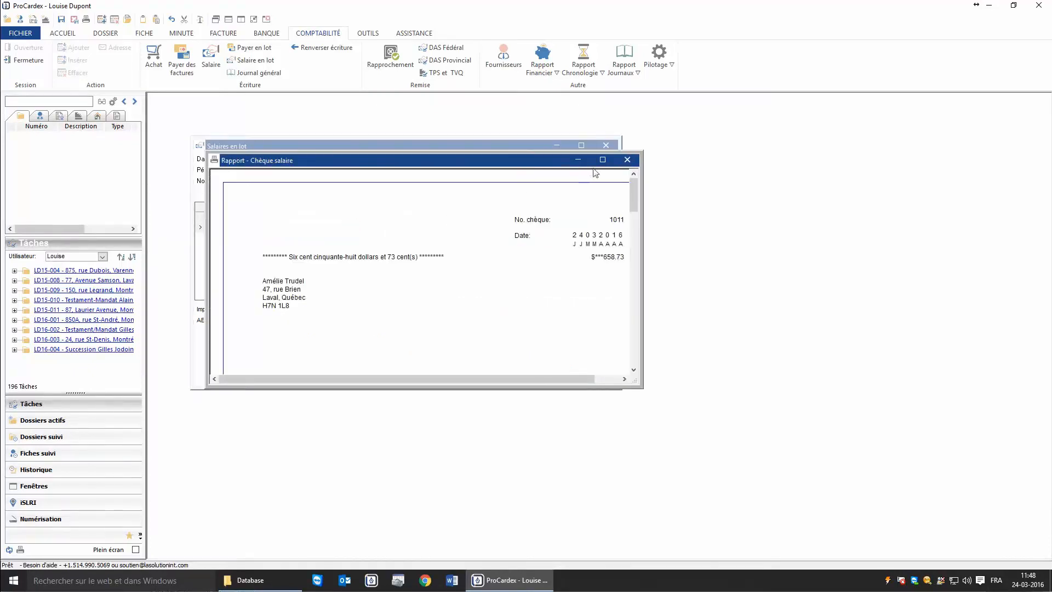
Step: Page through the batch salary cheques, close them without printing, and post the salary batch
click(604, 161)
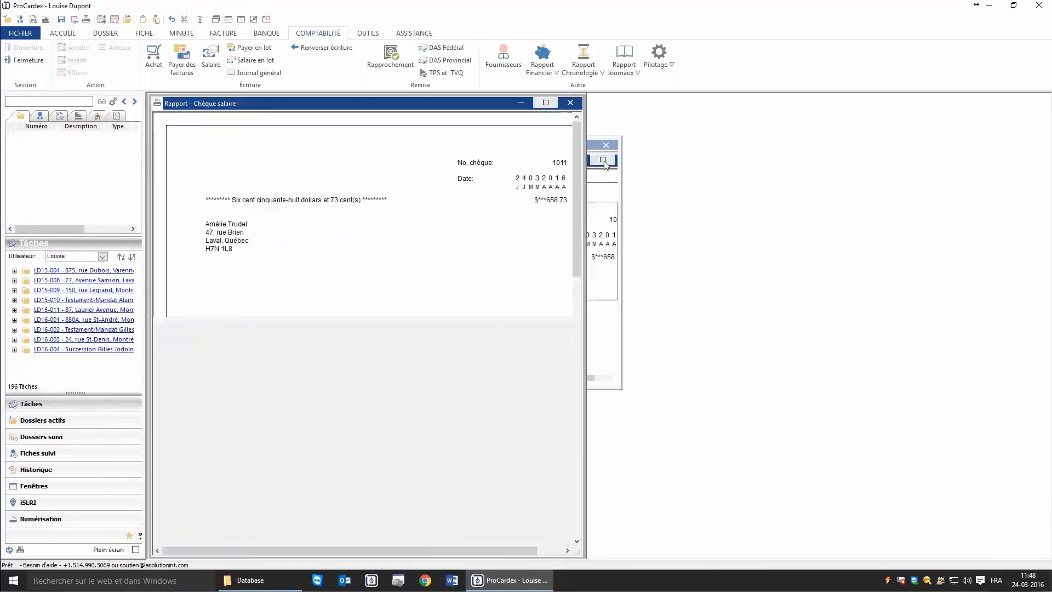
click(84, 62)
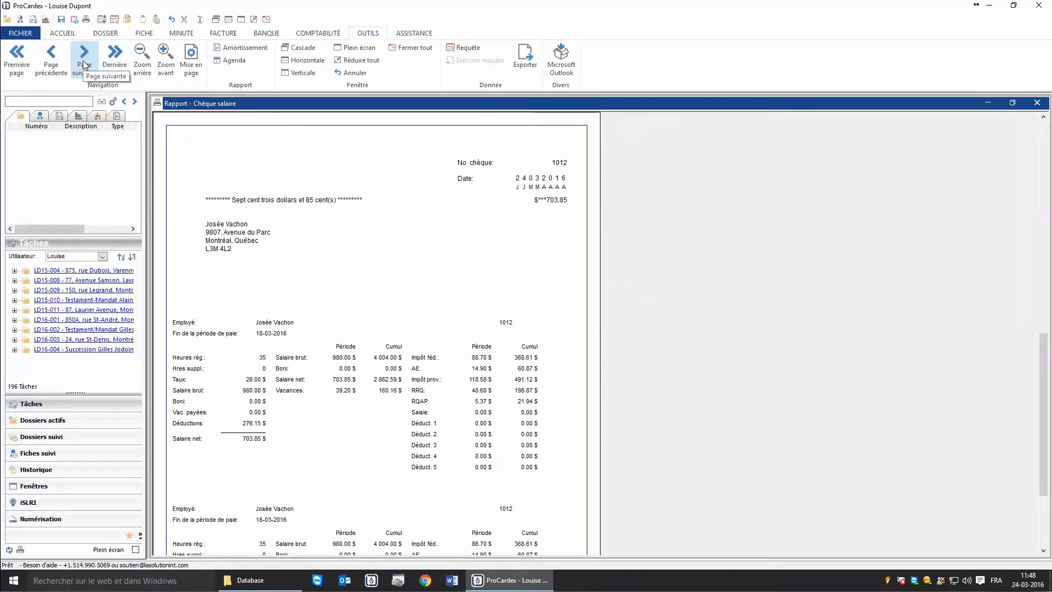
key(ctrl+p)
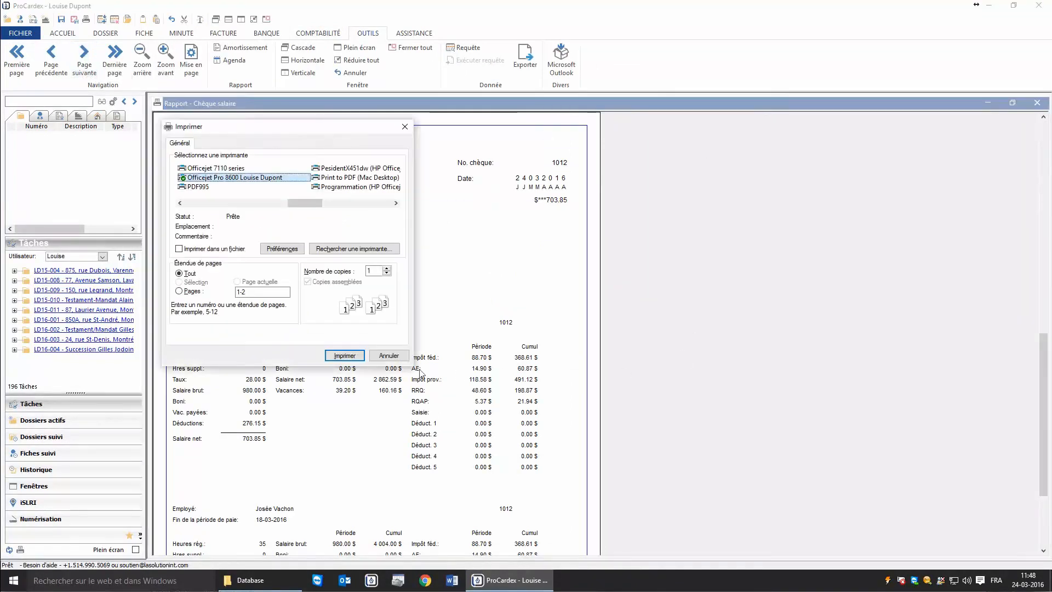
click(389, 355)
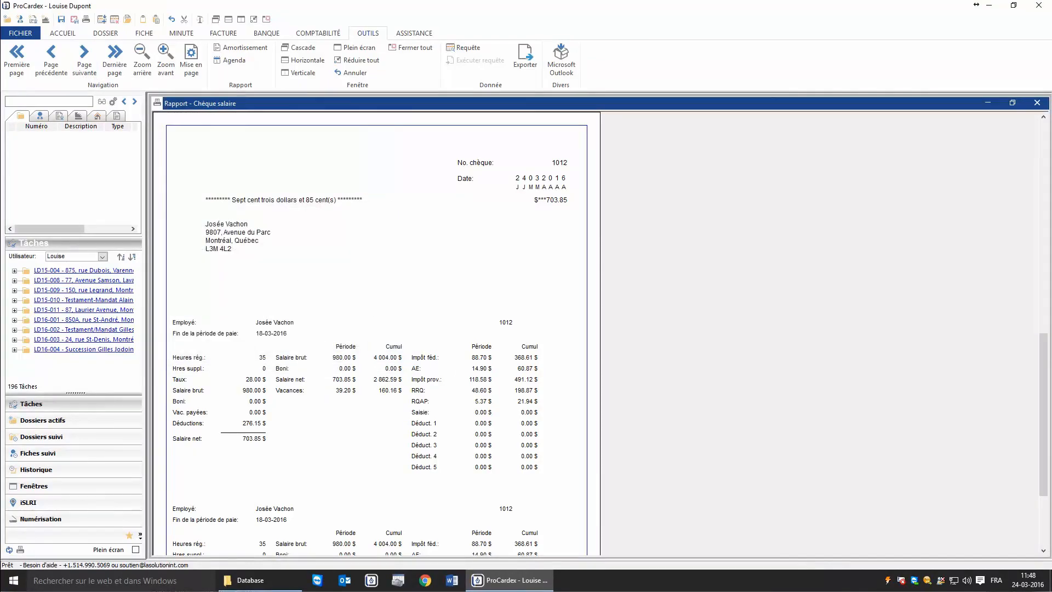
click(1037, 102)
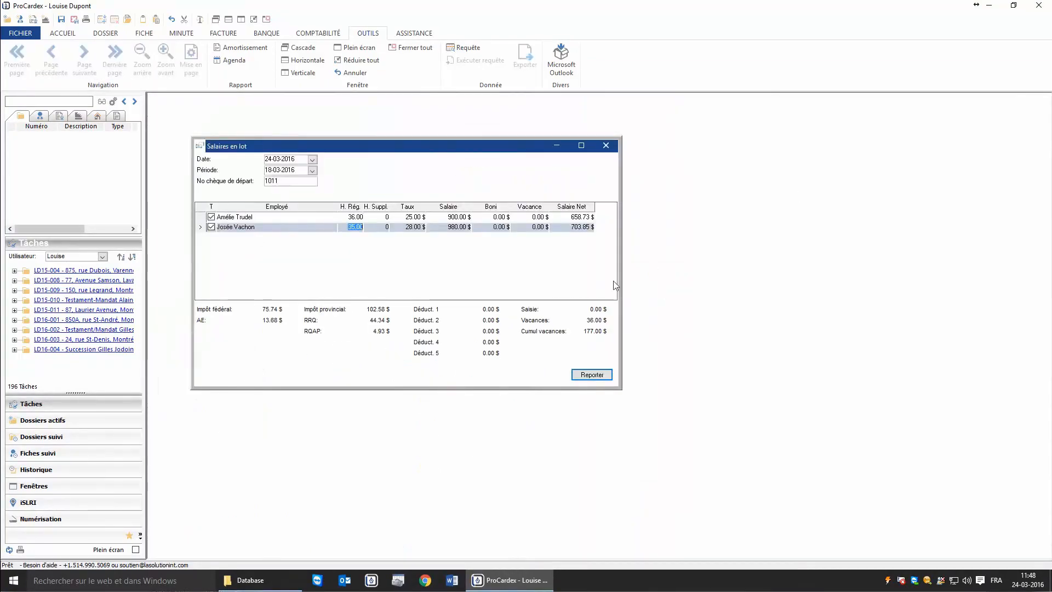
click(592, 374)
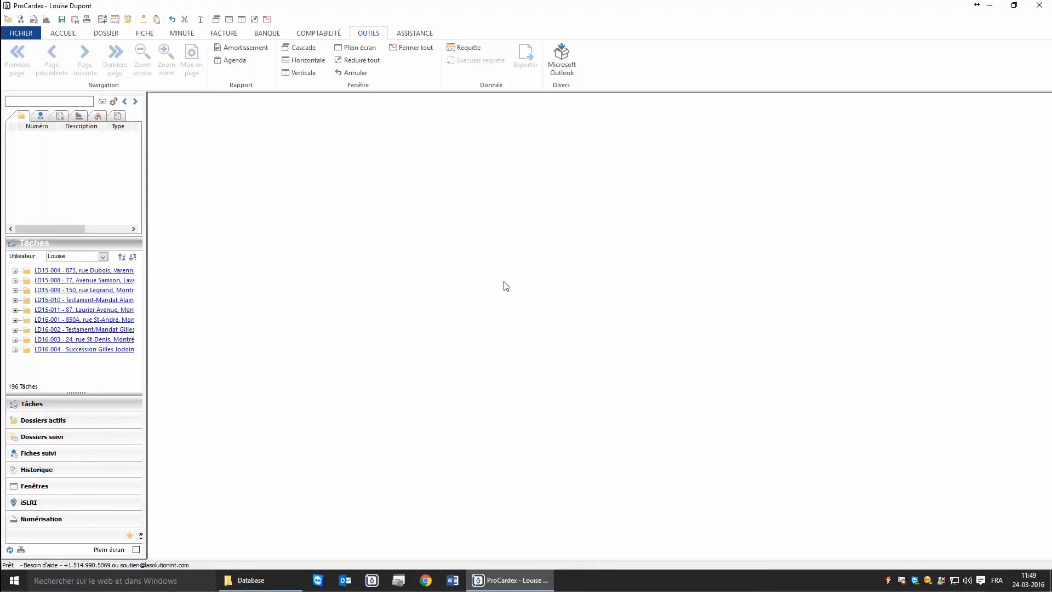
Step: Generate the salary journal report in Sommaire format for all employees and view it maximized
click(323, 34)
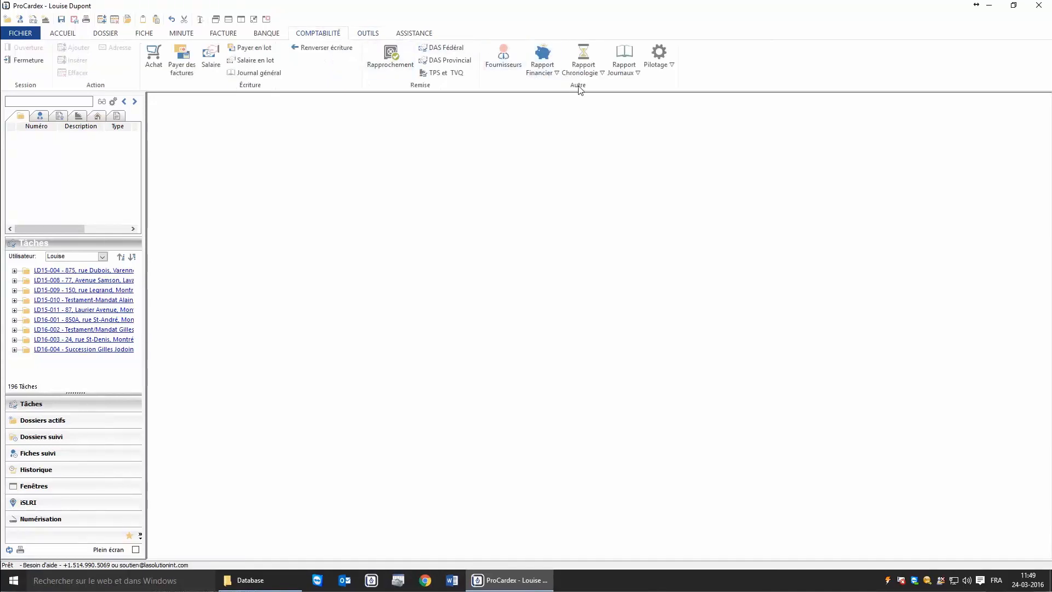
click(624, 68)
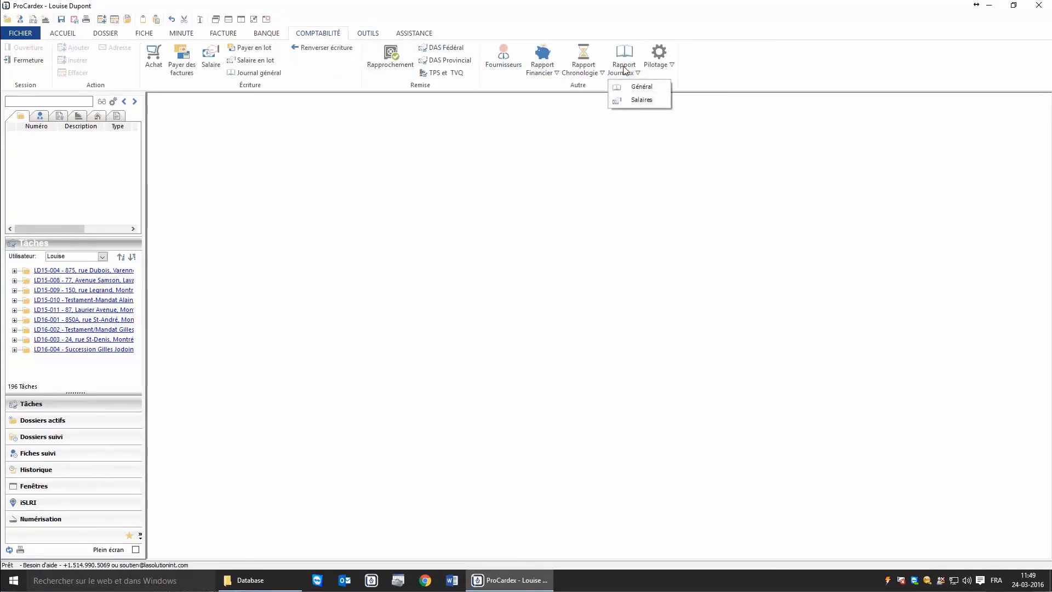
click(632, 101)
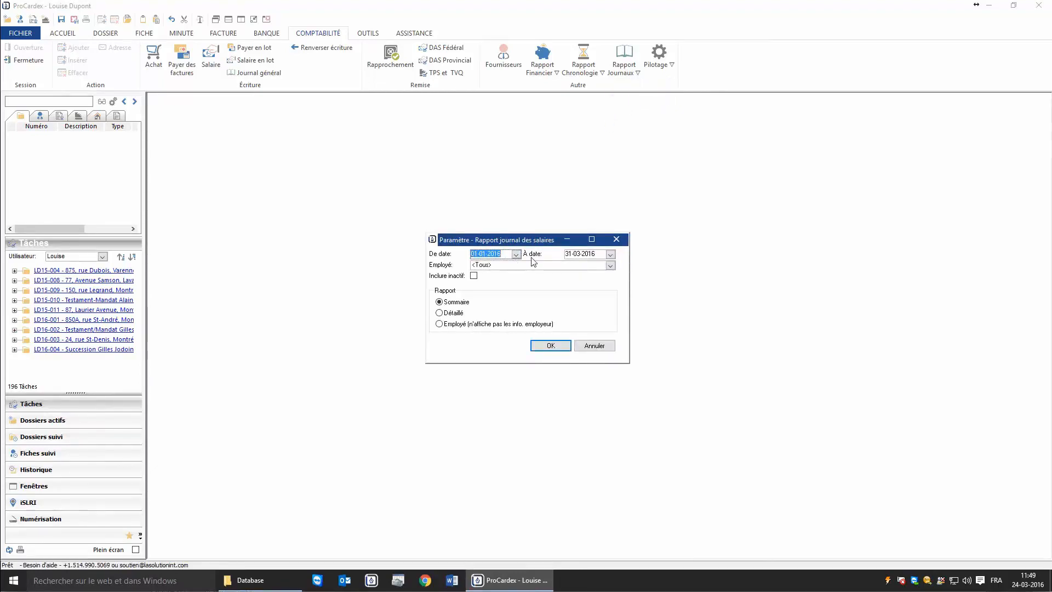
click(611, 266)
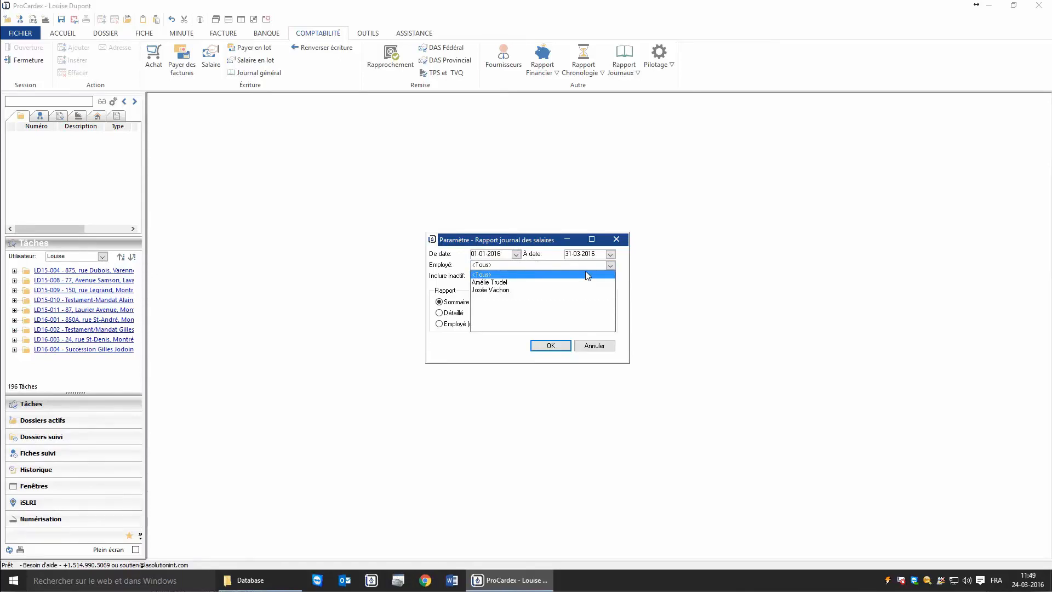
click(585, 272)
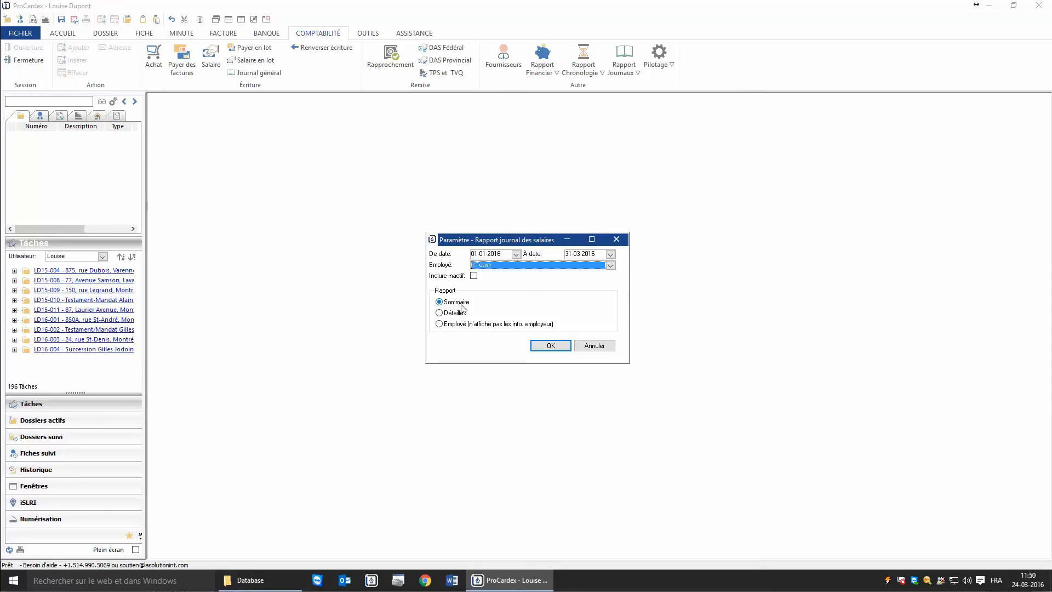
click(545, 346)
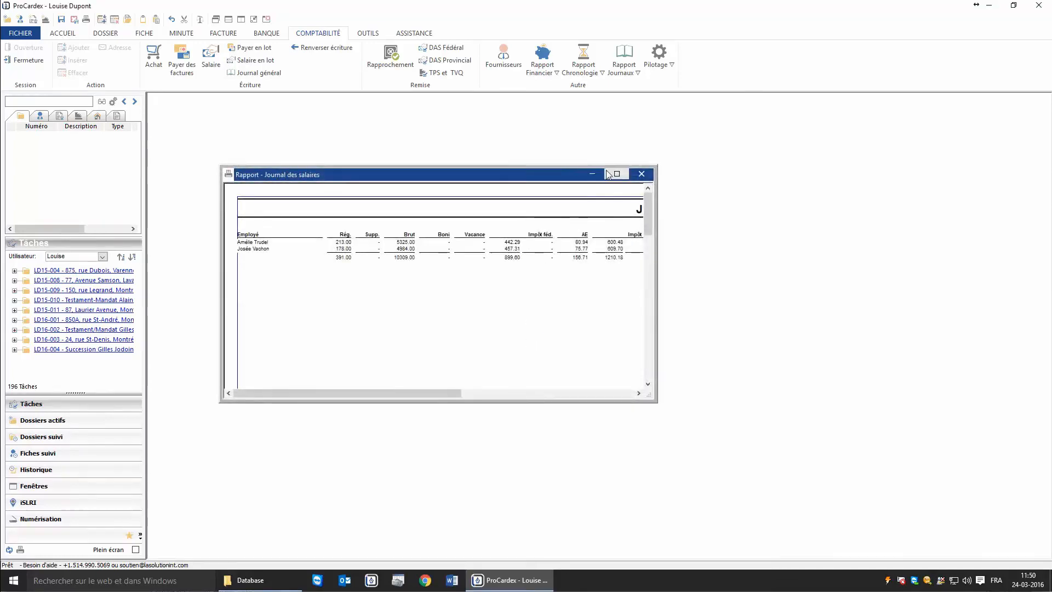
click(616, 174)
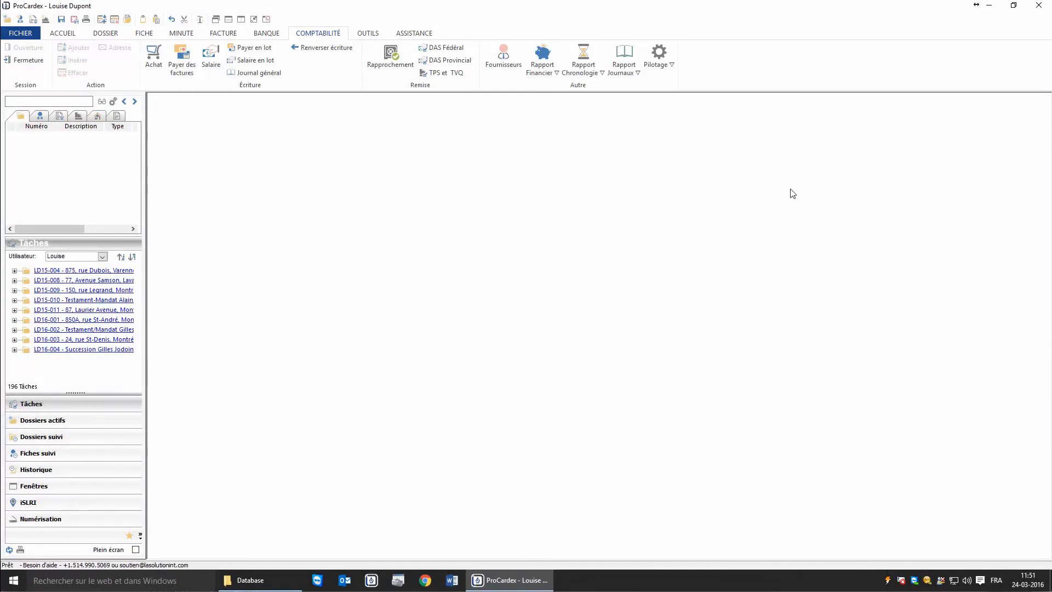
Step: Generate the salary journal report in Détaillé format for all employees and view it maximized
click(624, 63)
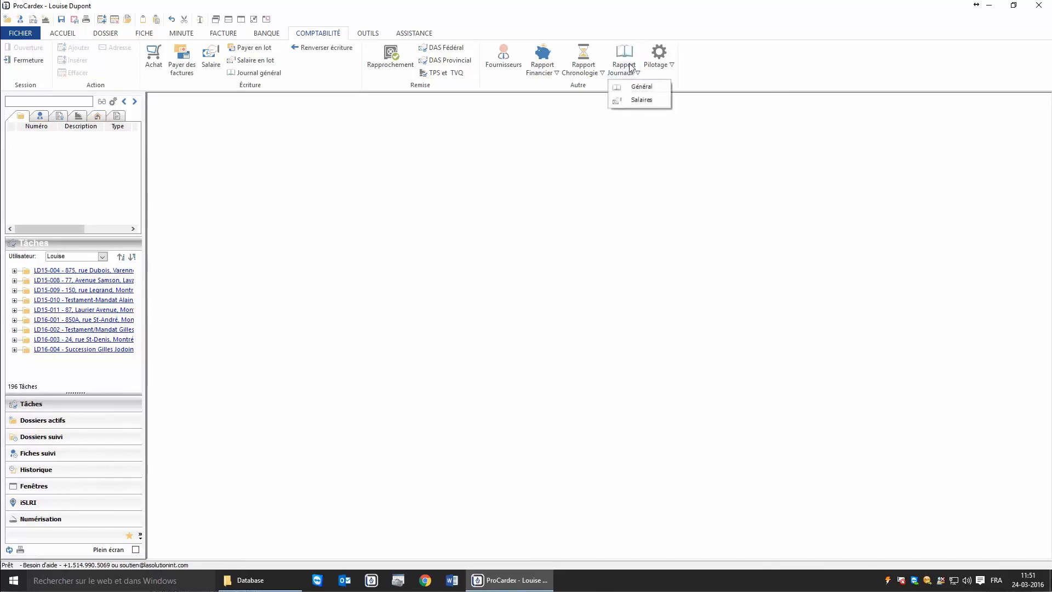
click(638, 101)
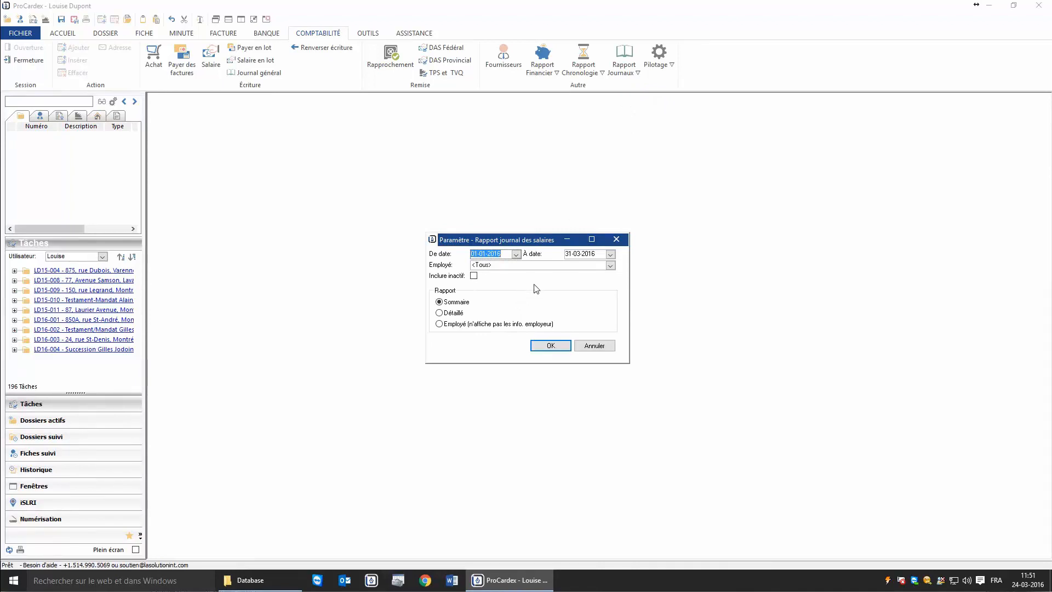
click(610, 265)
click(594, 274)
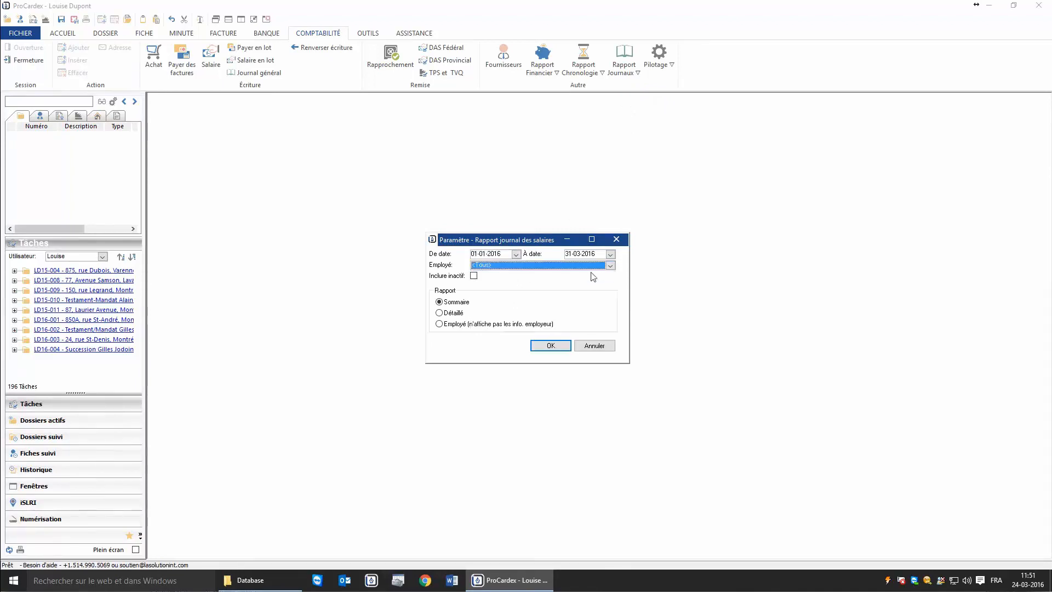
click(440, 313)
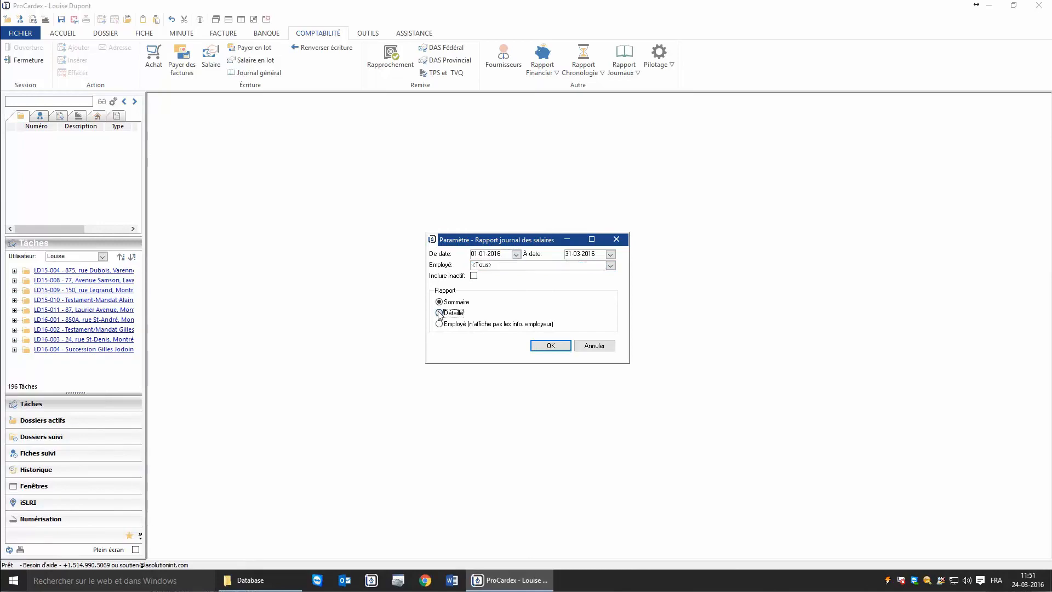
click(546, 346)
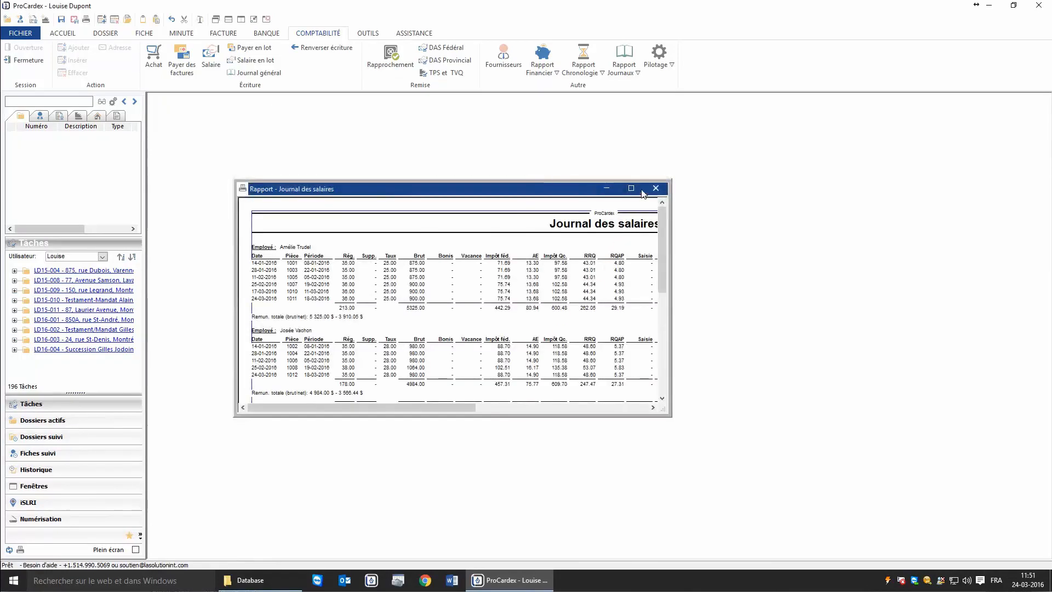
click(632, 187)
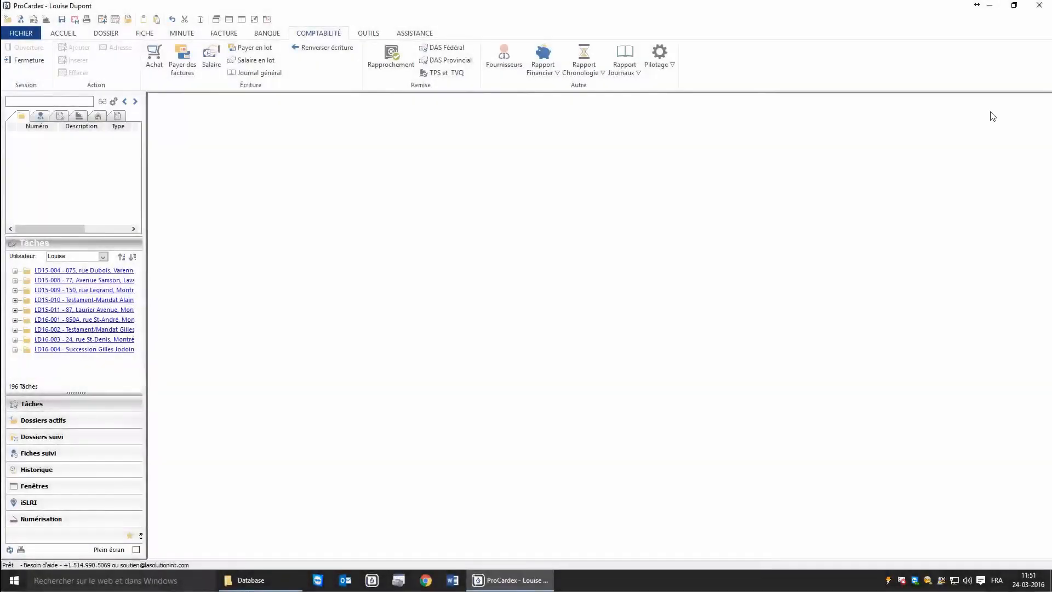
Step: Generate the salary journal report in the Employé format without employer information and view it maximized
click(627, 68)
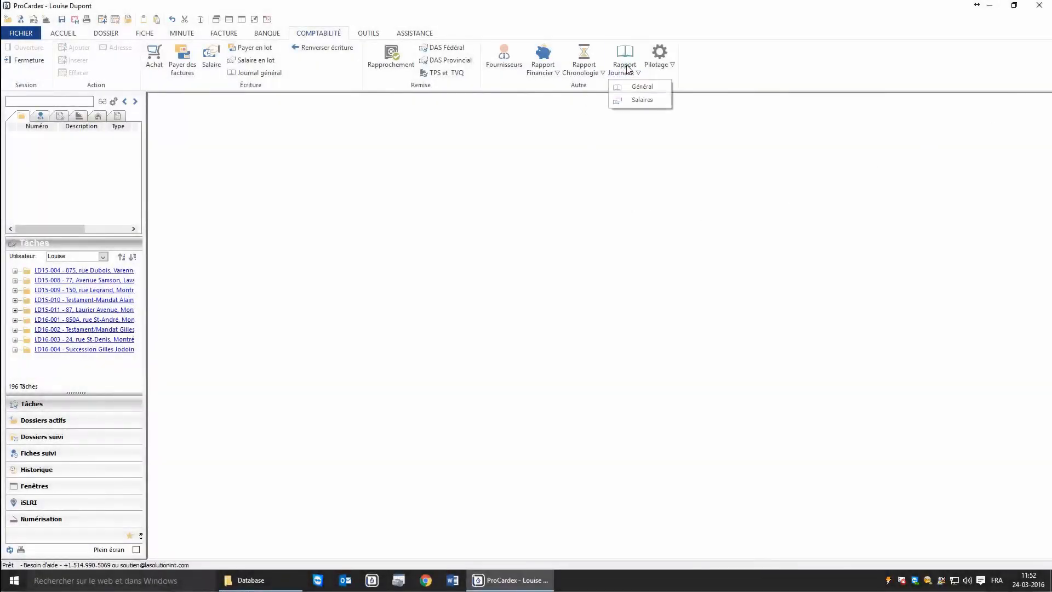
click(639, 100)
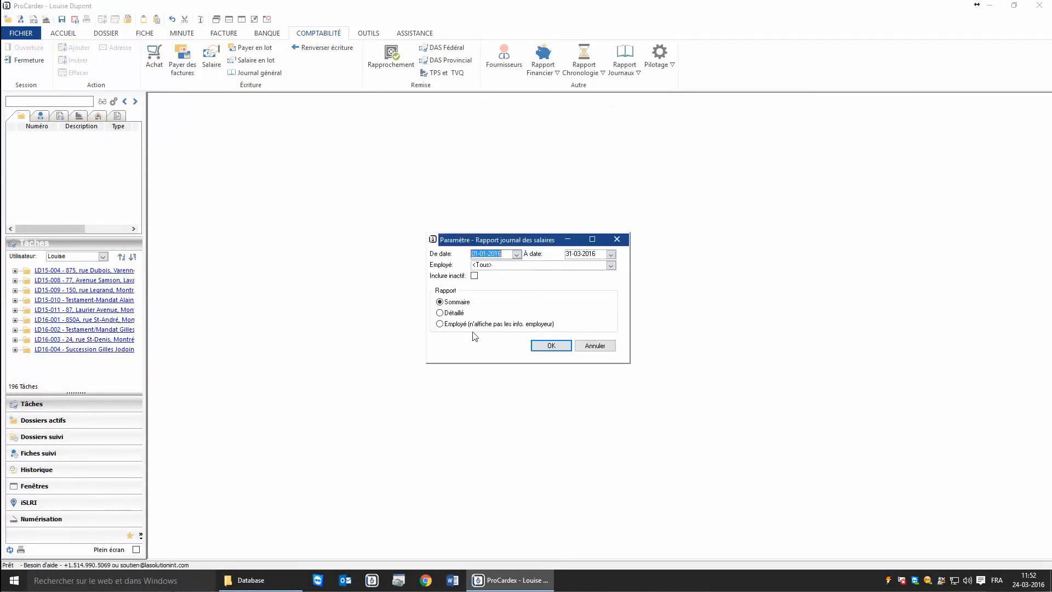
click(440, 324)
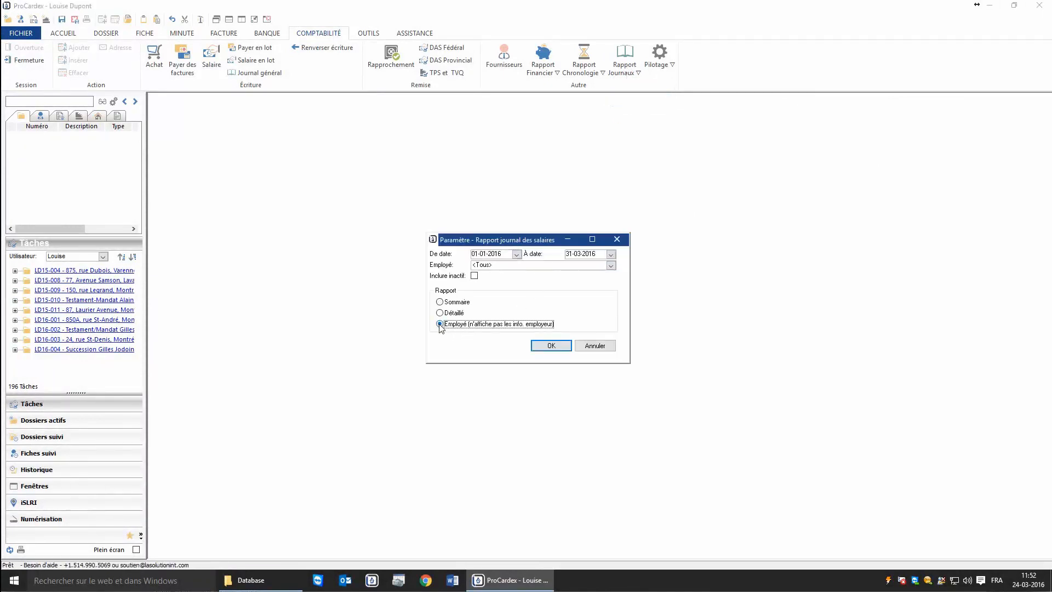
click(550, 346)
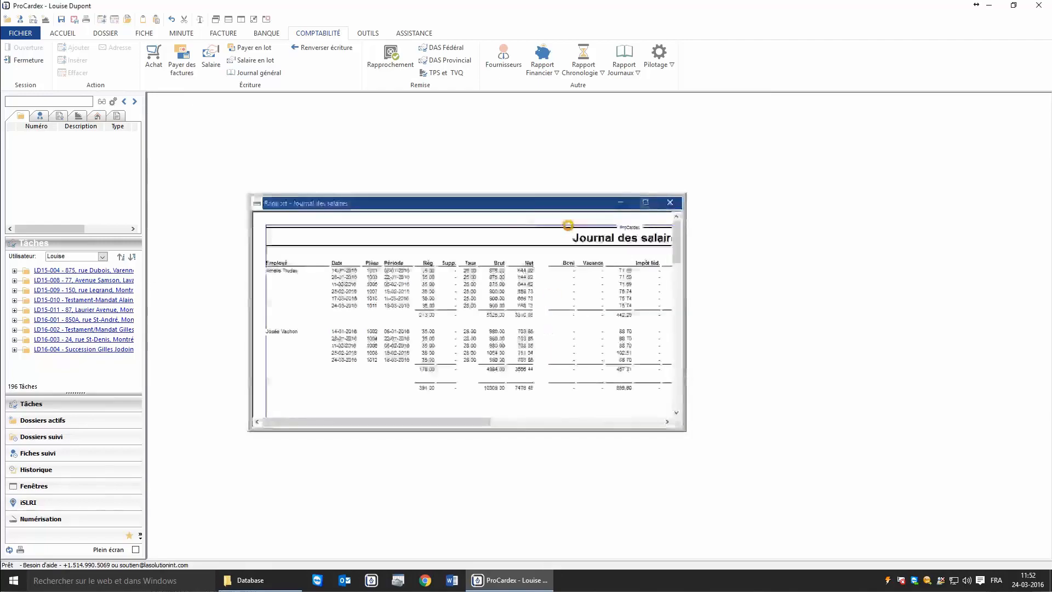
click(645, 202)
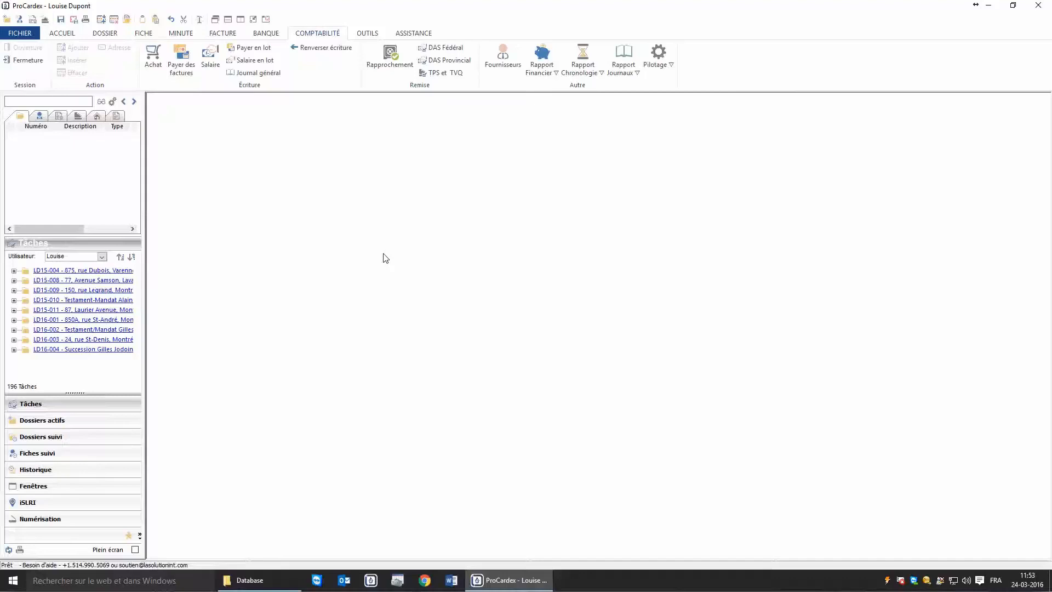
Step: Start a general journal entry with source Réserve, date 01-03-2016 and remark "Apport de l'administrateur"
click(255, 73)
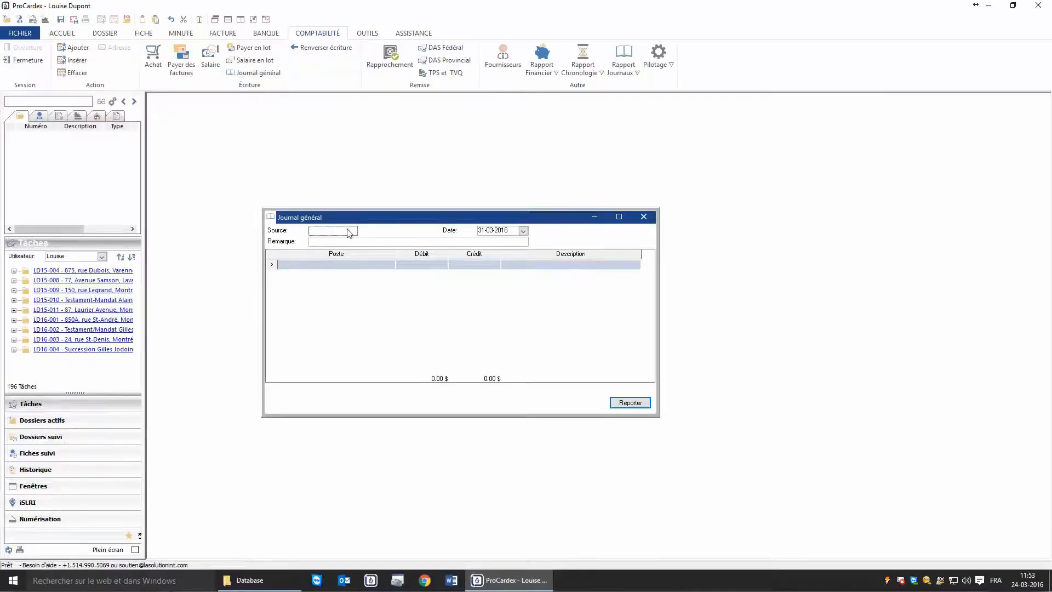
text(Réserve)
click(523, 231)
click(524, 267)
click(338, 242)
text(Apport )
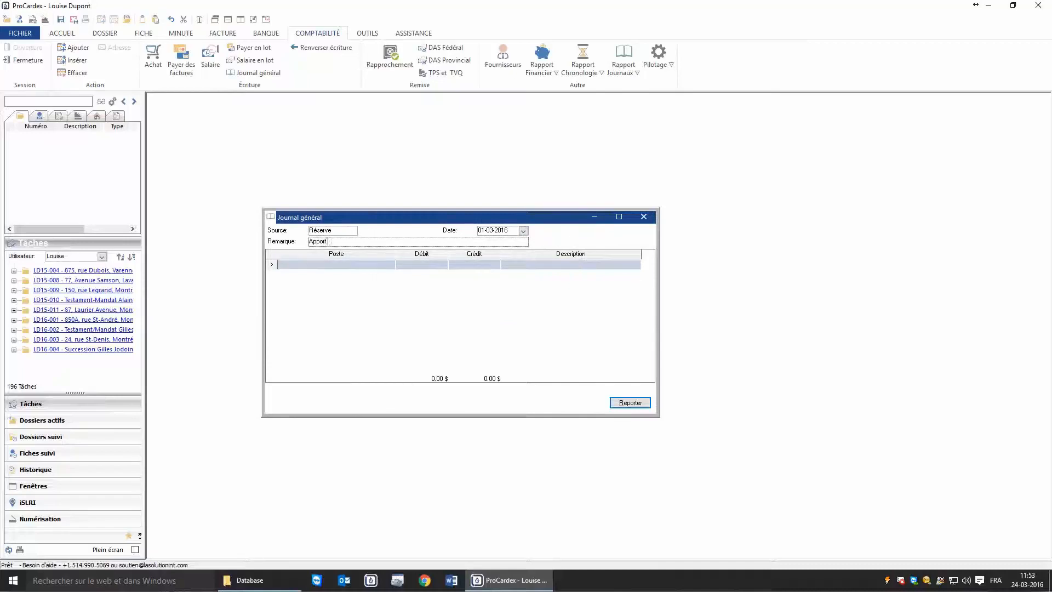
text(de l'administrateur)
Step: Enter a 200 $ debit to account 1020 - Banque in the general journal entry
click(326, 265)
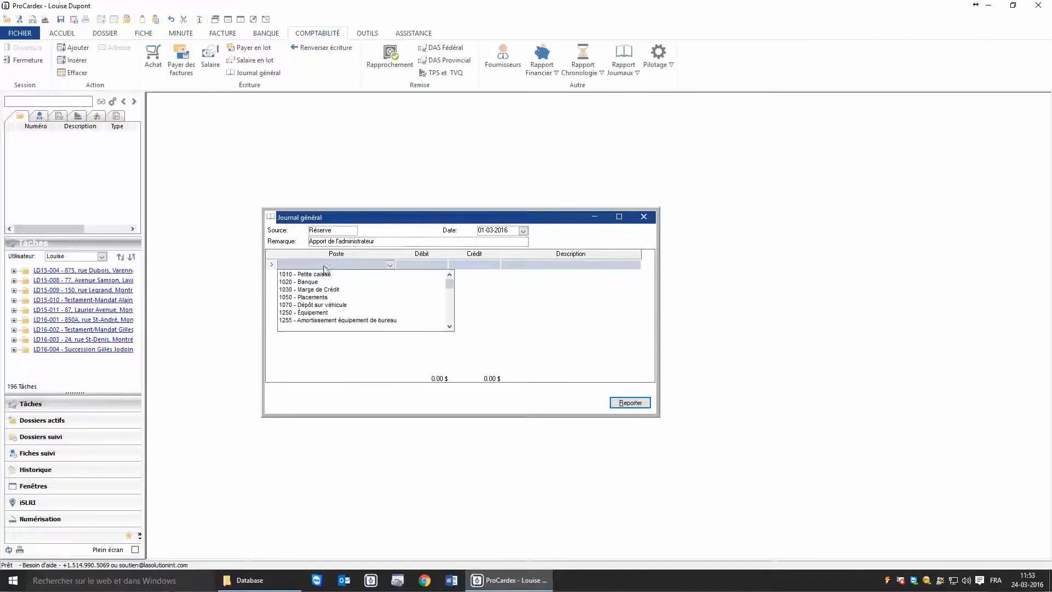
click(305, 281)
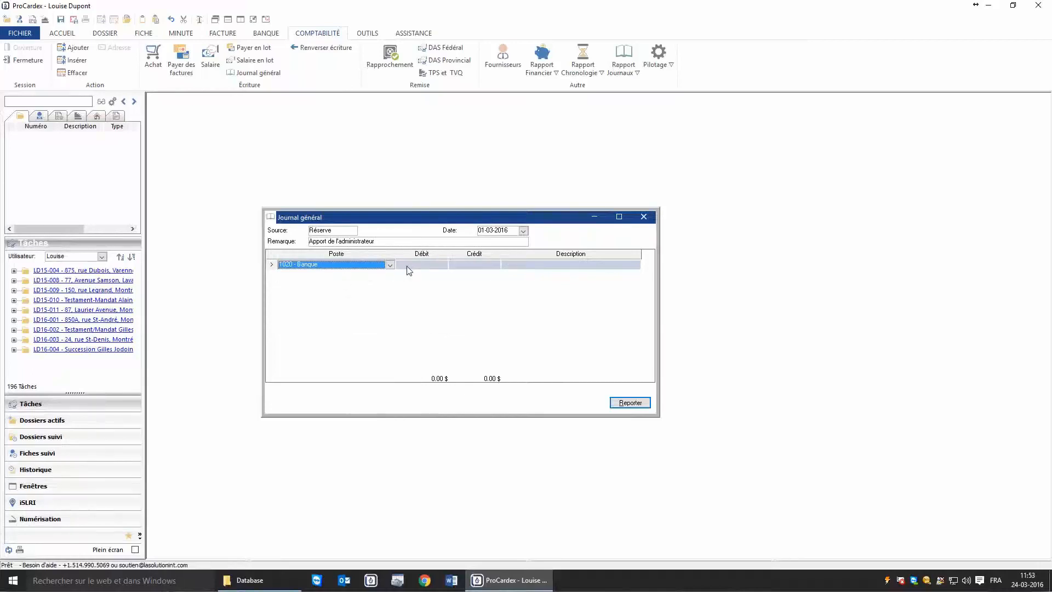
text(200)
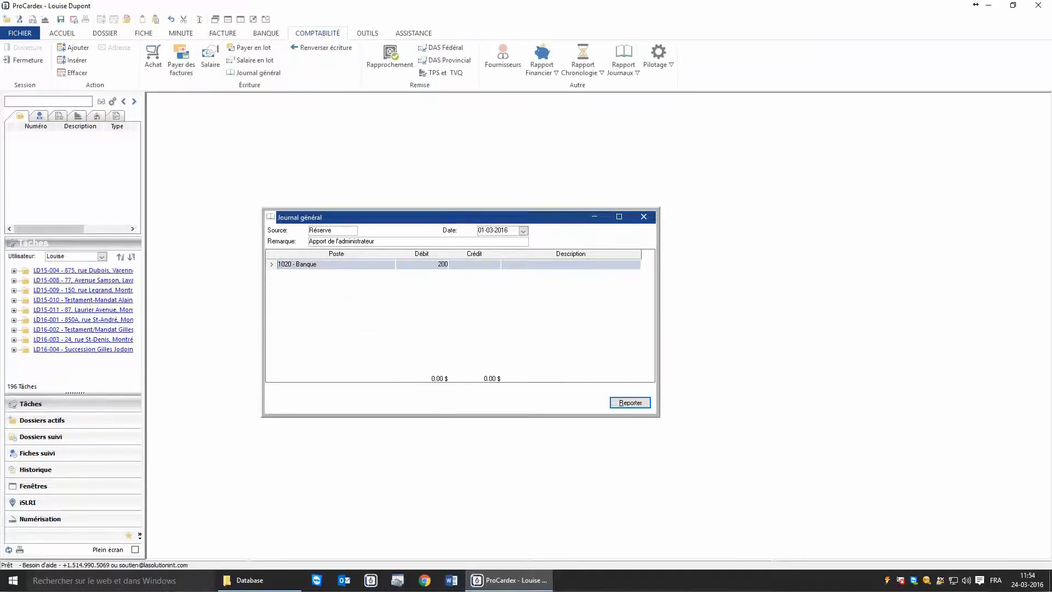
key(Tab)
key(Tab)
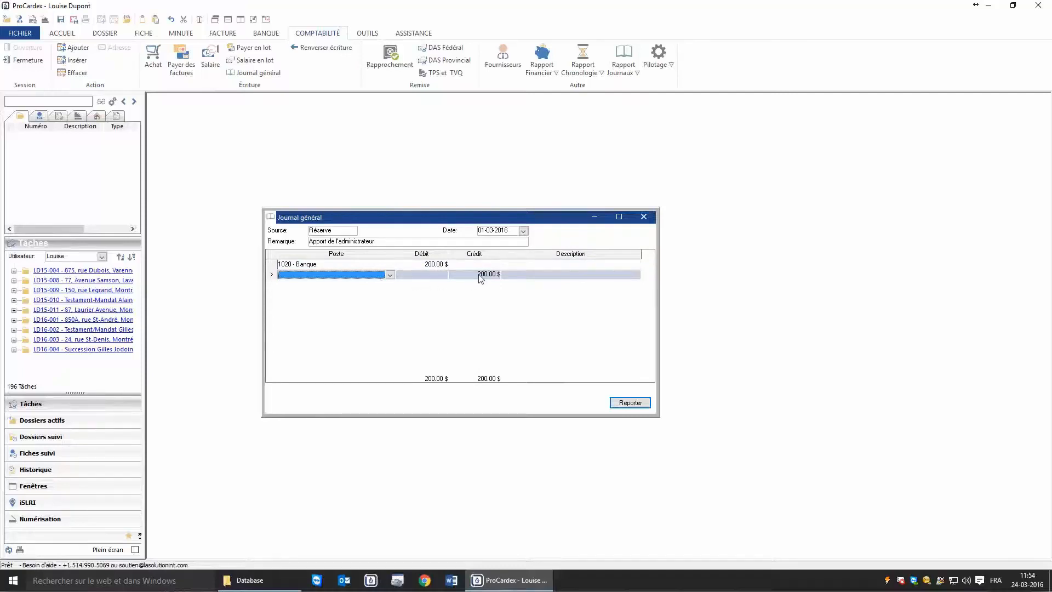
Step: Choose the account for the balancing credit line, post the entry and close the general journal
click(389, 275)
click(307, 293)
click(629, 403)
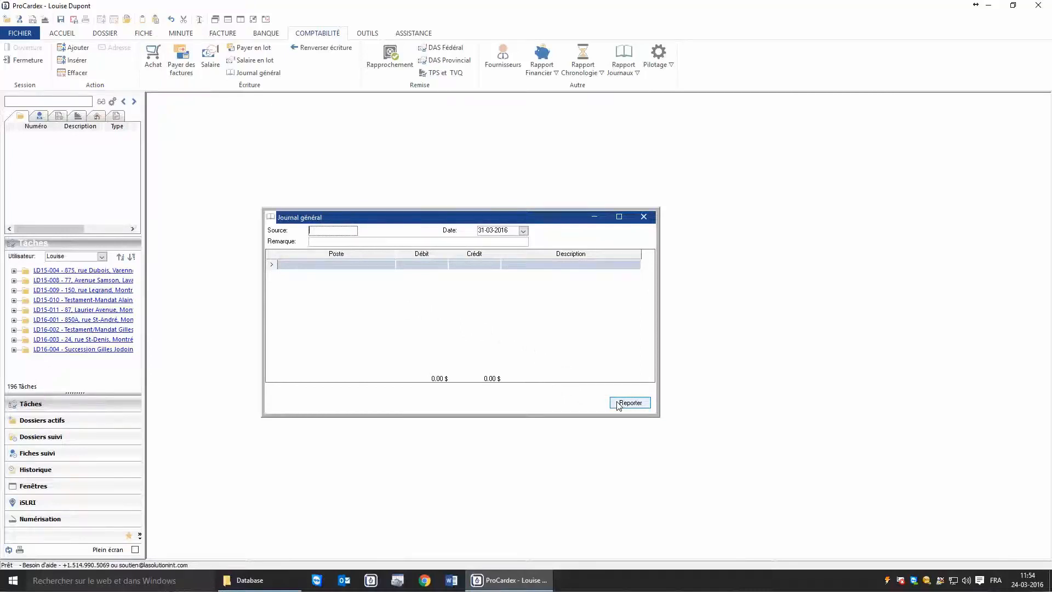
click(643, 217)
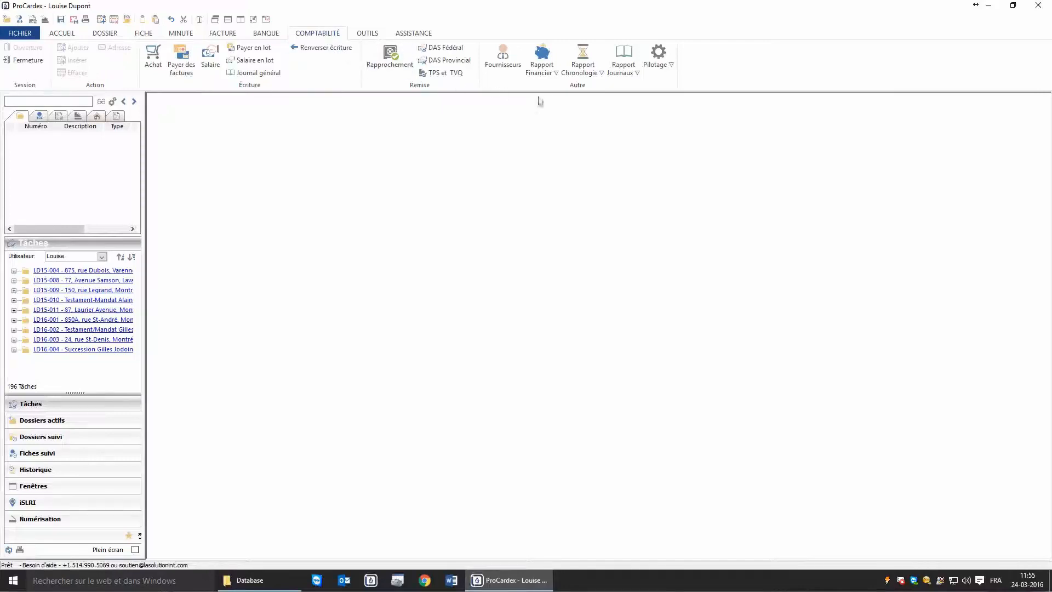
Step: Start a general journals report, browse the available periods and set the period to Le mois courant
click(630, 72)
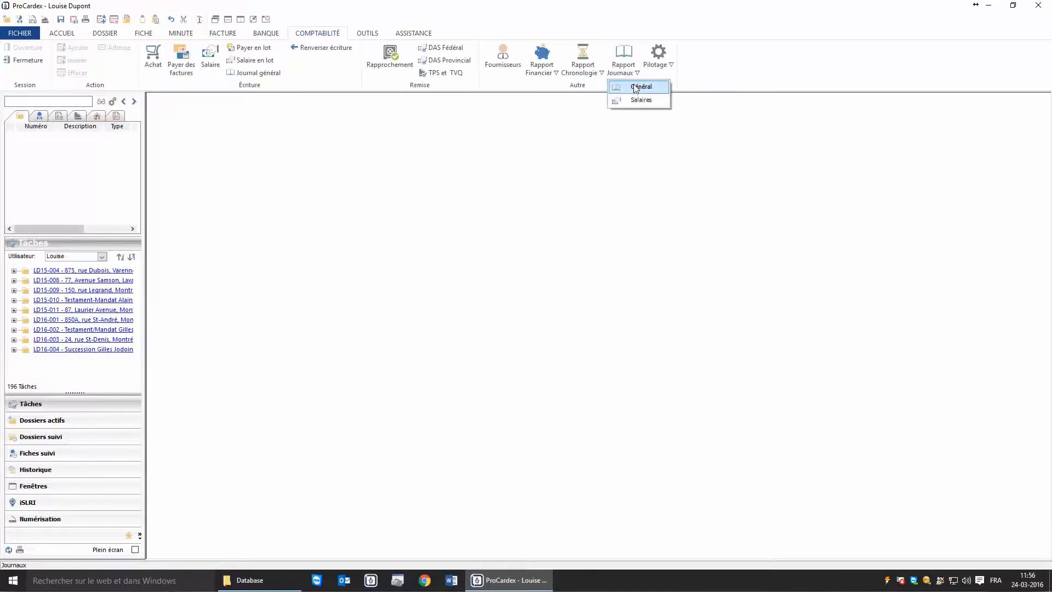
click(639, 86)
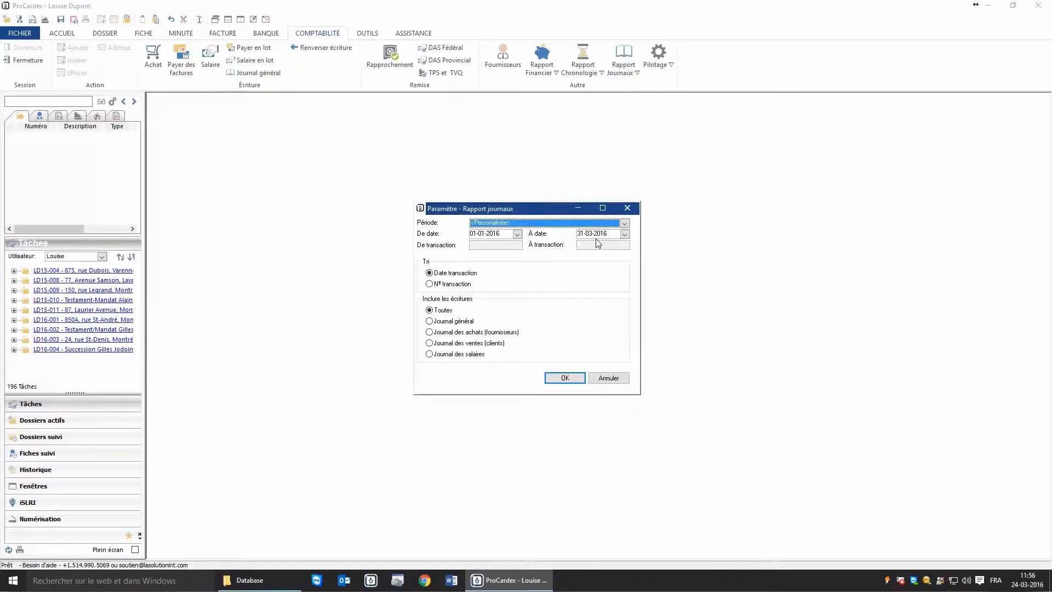
click(624, 224)
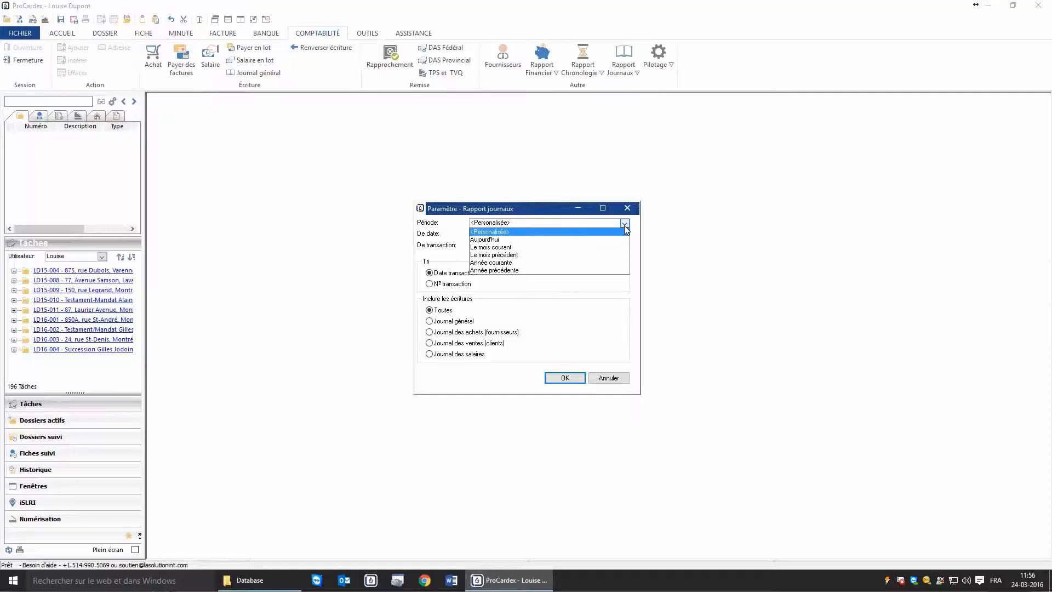
key(Down)
key(Down)
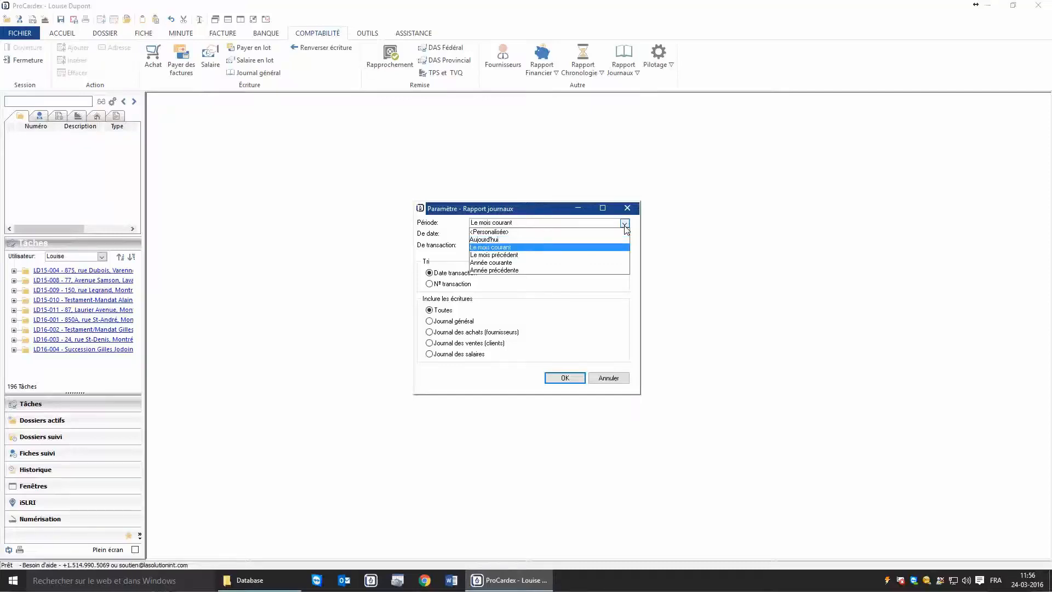
key(Down)
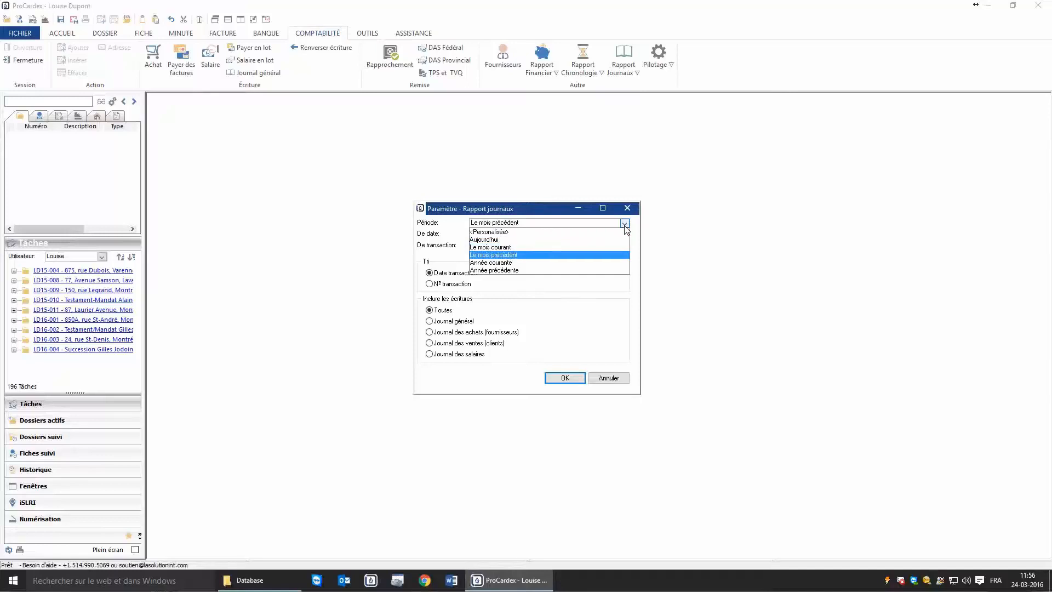
key(Down)
key(Down)
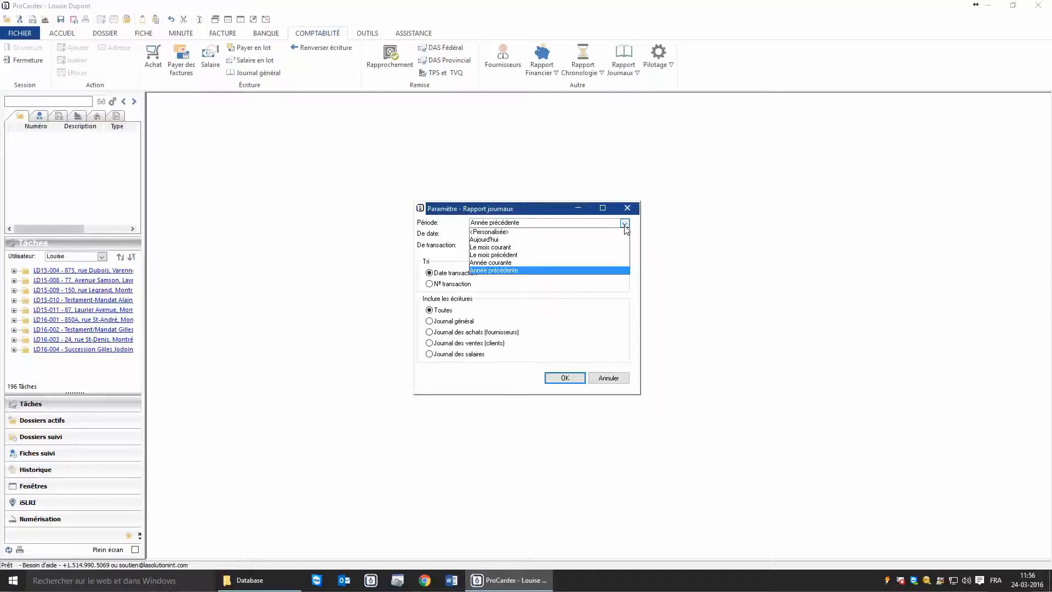
click(480, 247)
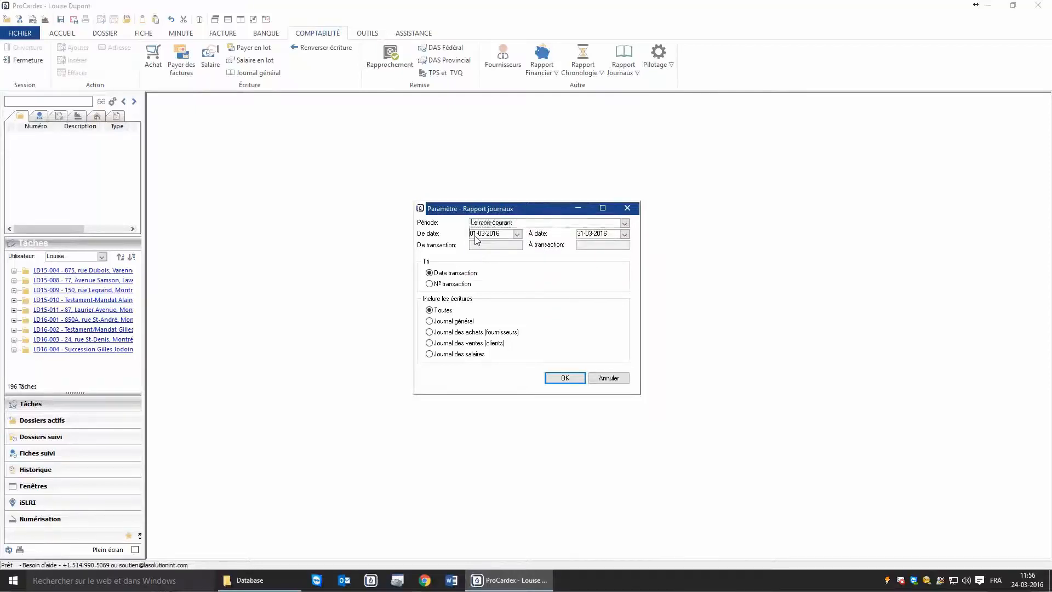
Step: Set both report dates to 24-03-2016, include only Journal des salaires entries and generate the journals report
text(24)
key(Tab)
text(24)
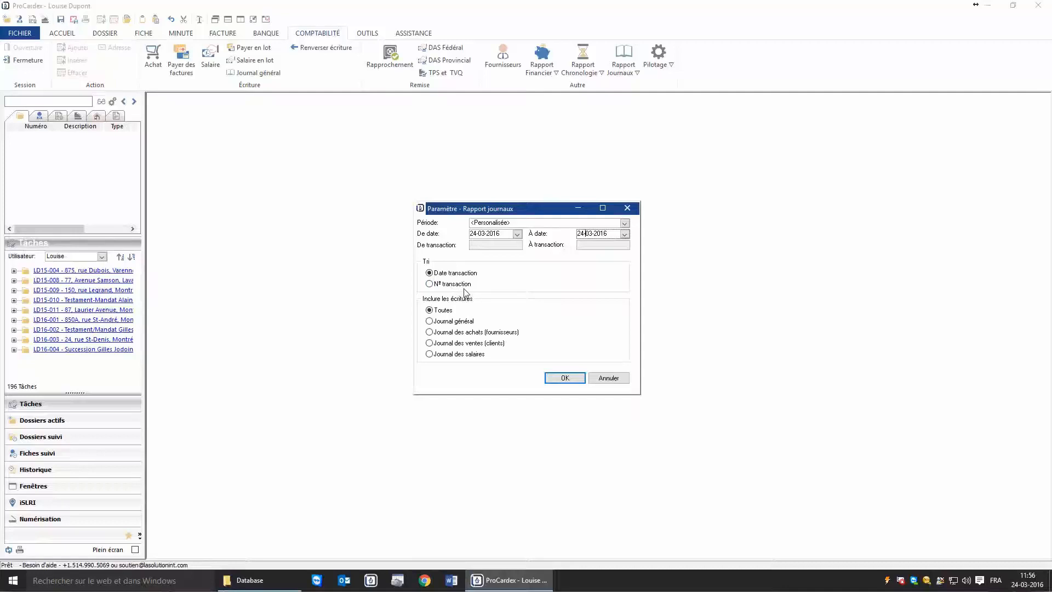
click(430, 321)
click(430, 335)
click(431, 345)
click(430, 355)
click(564, 378)
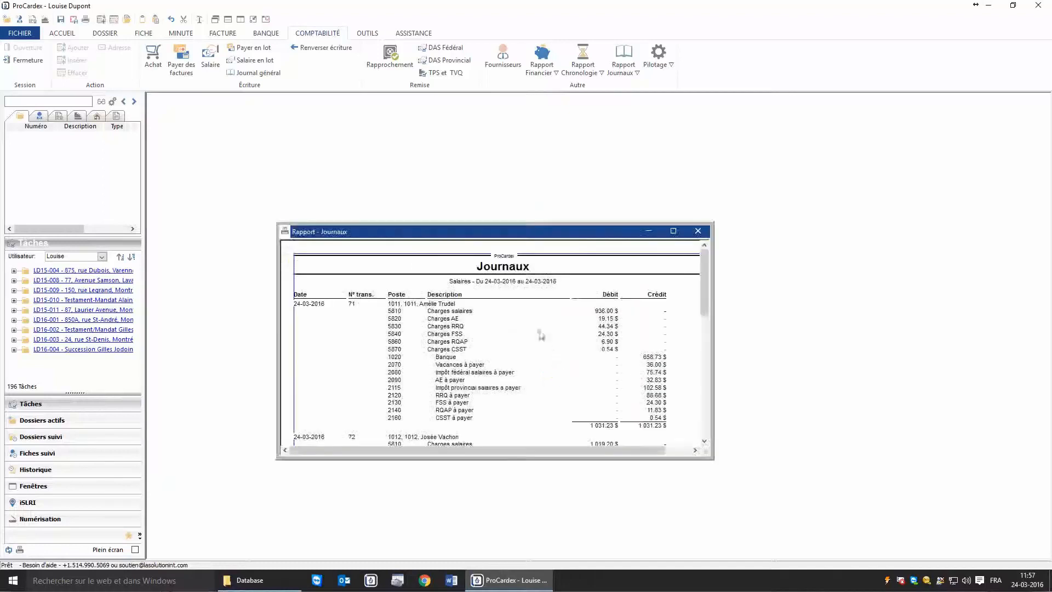
Step: Reverse the salary entry with transaction number 72, dating the reversal 24-03-2016, and close the journals report
click(674, 230)
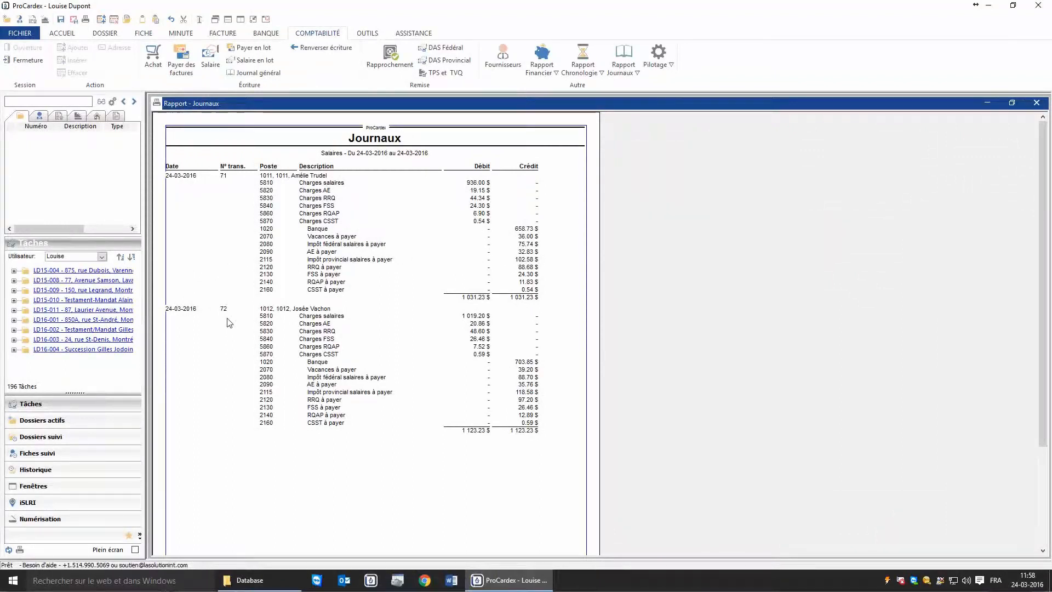
click(323, 48)
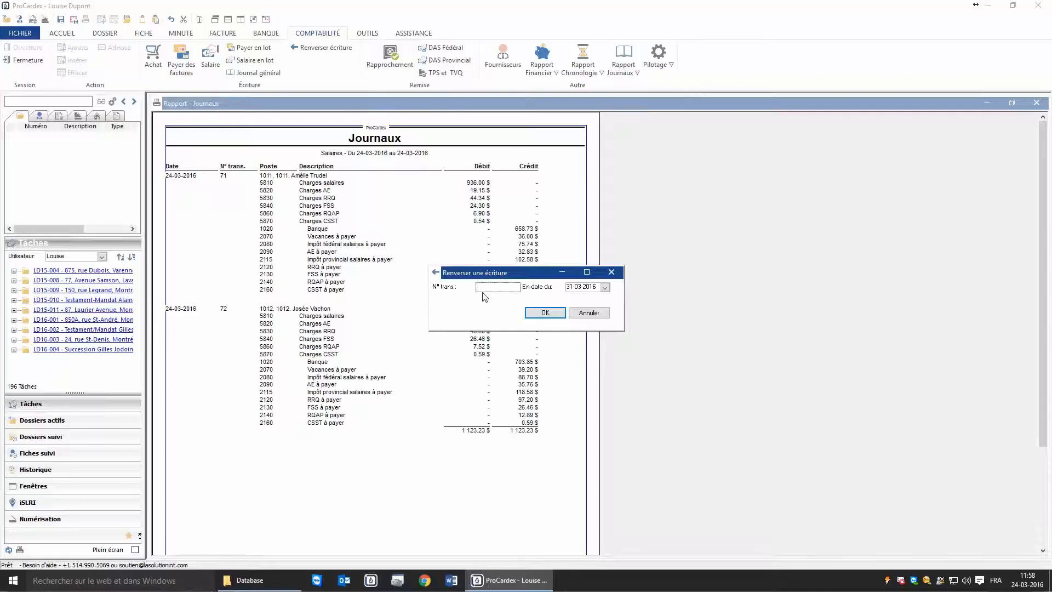
text(72)
click(605, 287)
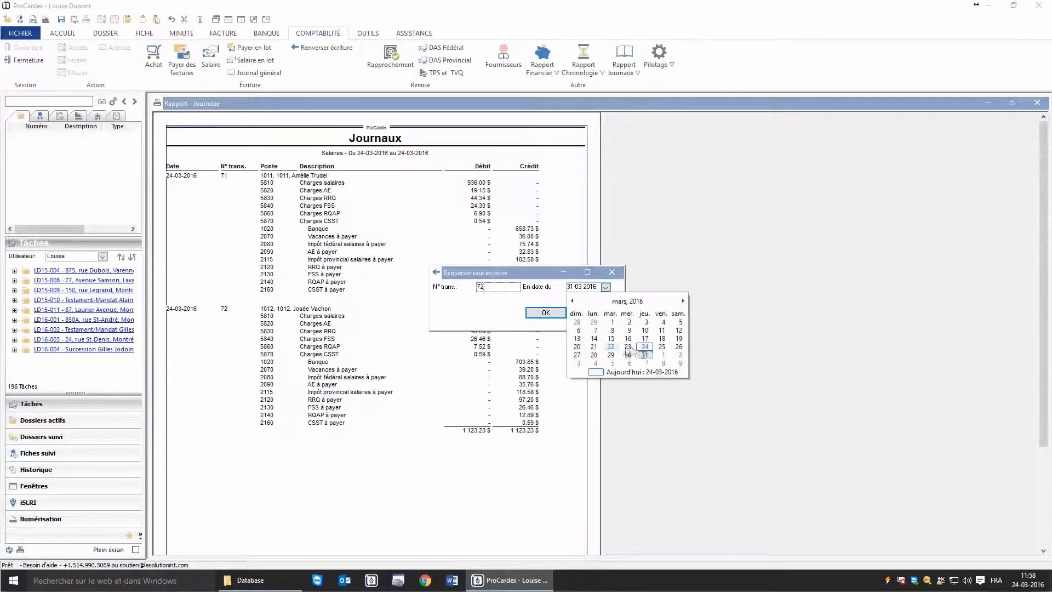
click(646, 344)
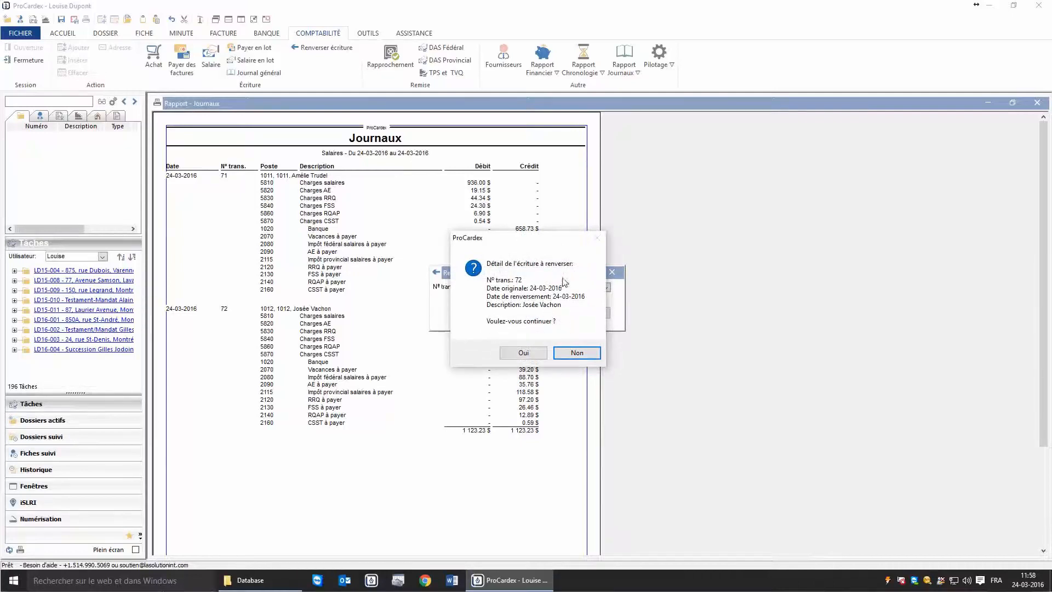
click(529, 353)
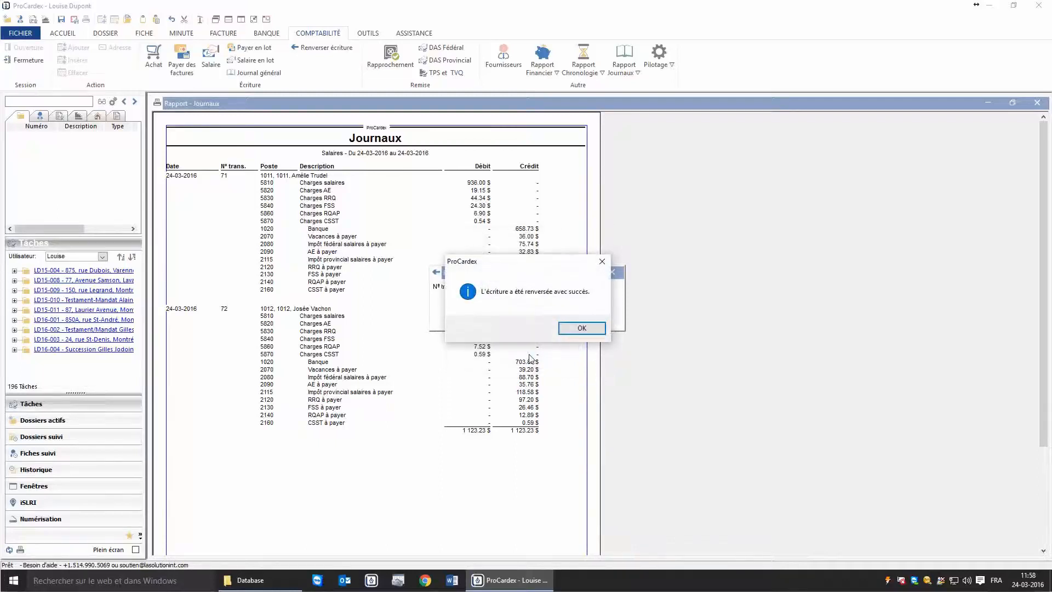
click(568, 328)
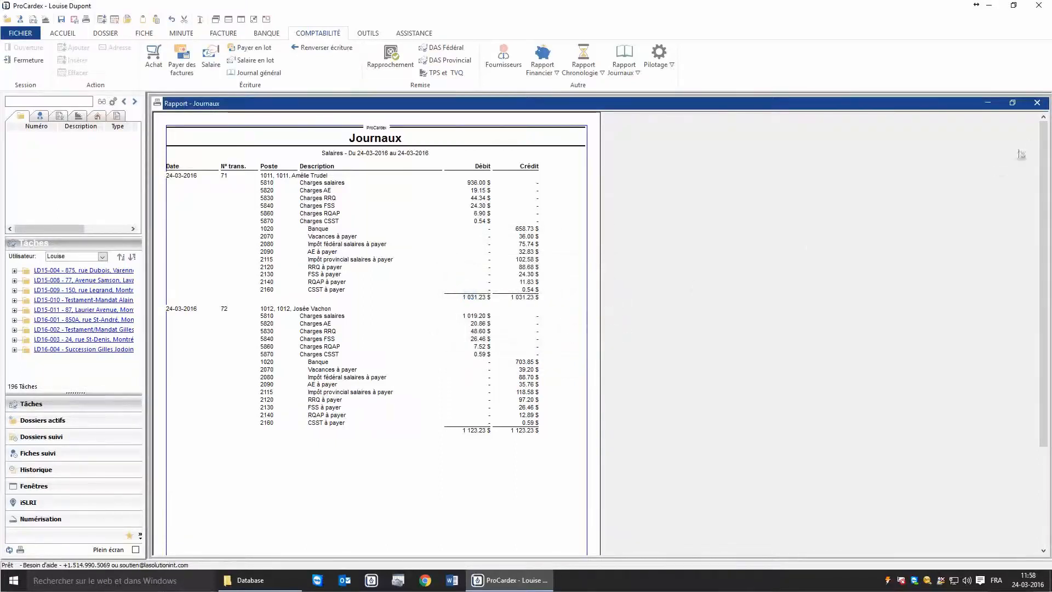
click(1037, 104)
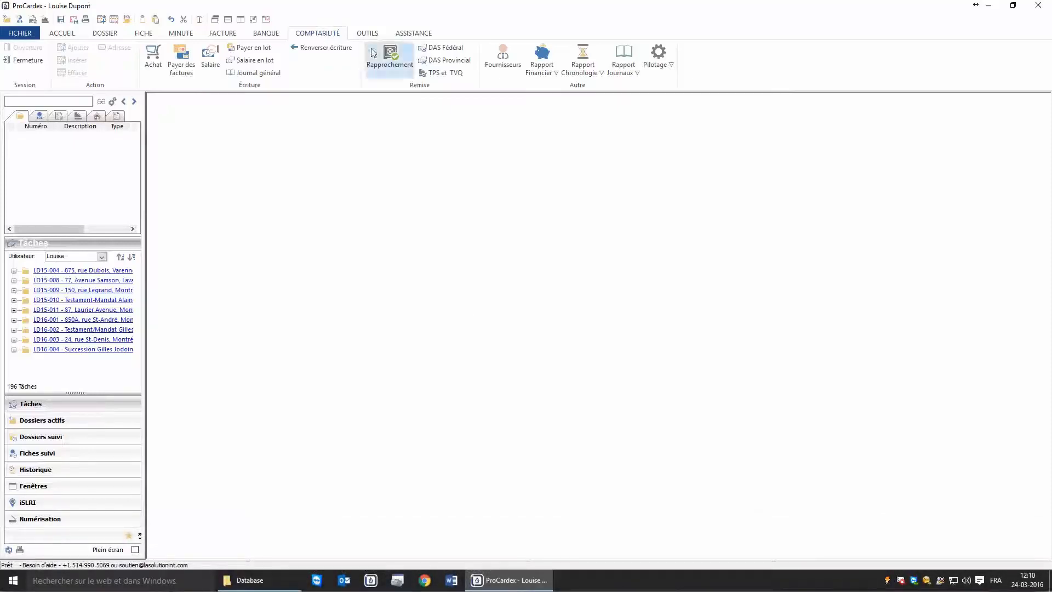
Step: Start a bank reconciliation with end date 31-03-2016 and an ending balance of 8 824.80 $
click(387, 74)
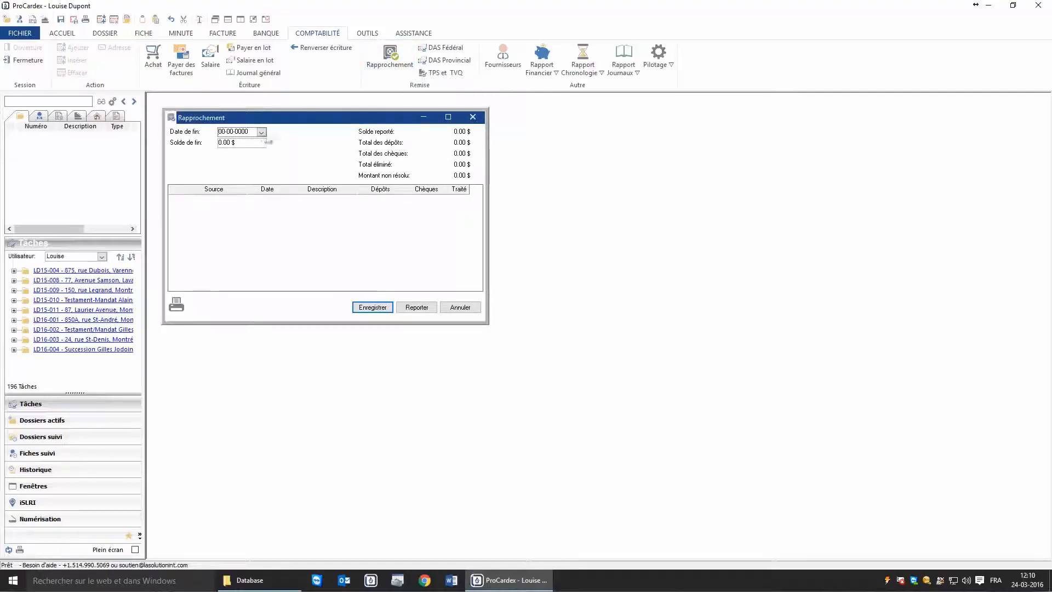
click(261, 132)
click(296, 200)
click(246, 144)
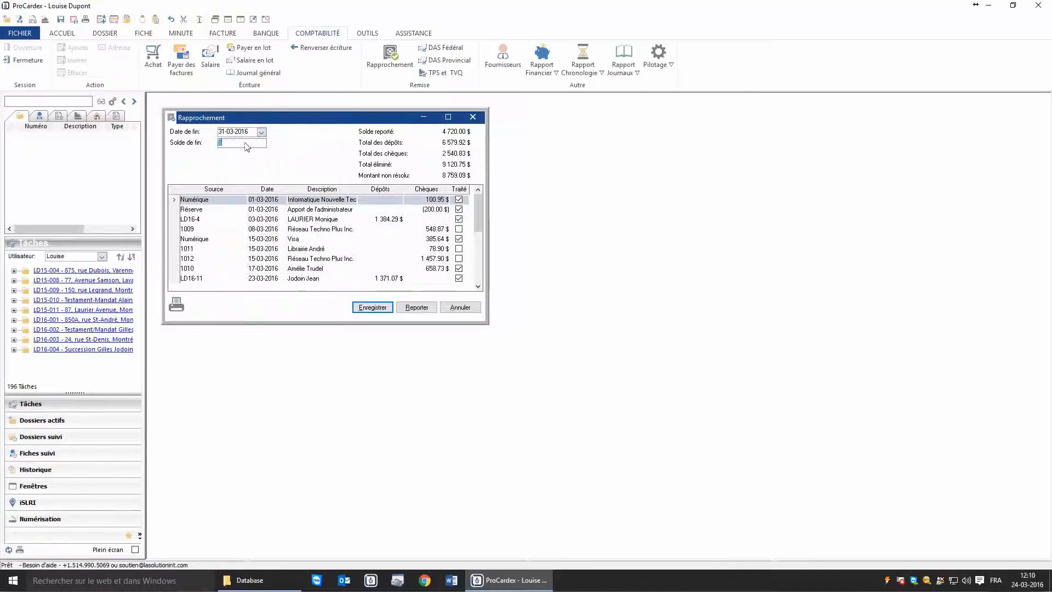
text(8 824.80)
key(Tab)
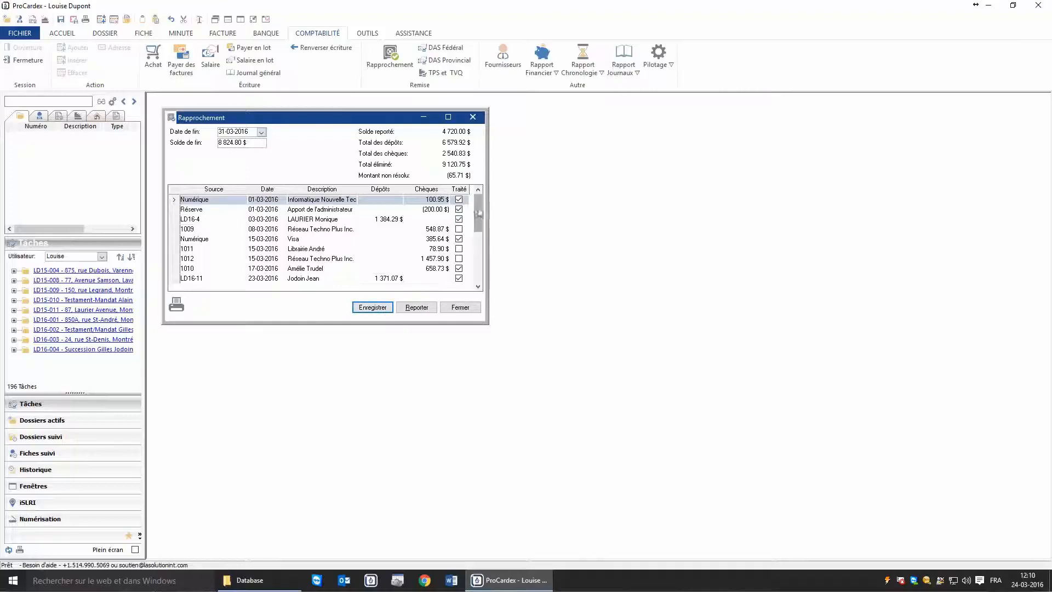
Step: Review the reconciliation entries and post the reconciliation, assigning the unresolved amount to account 5560 - Intérêts et frais bancaires
mouse_move(479, 214)
mouse_down()
mouse_move(479, 262)
mouse_move(477, 231)
mouse_up()
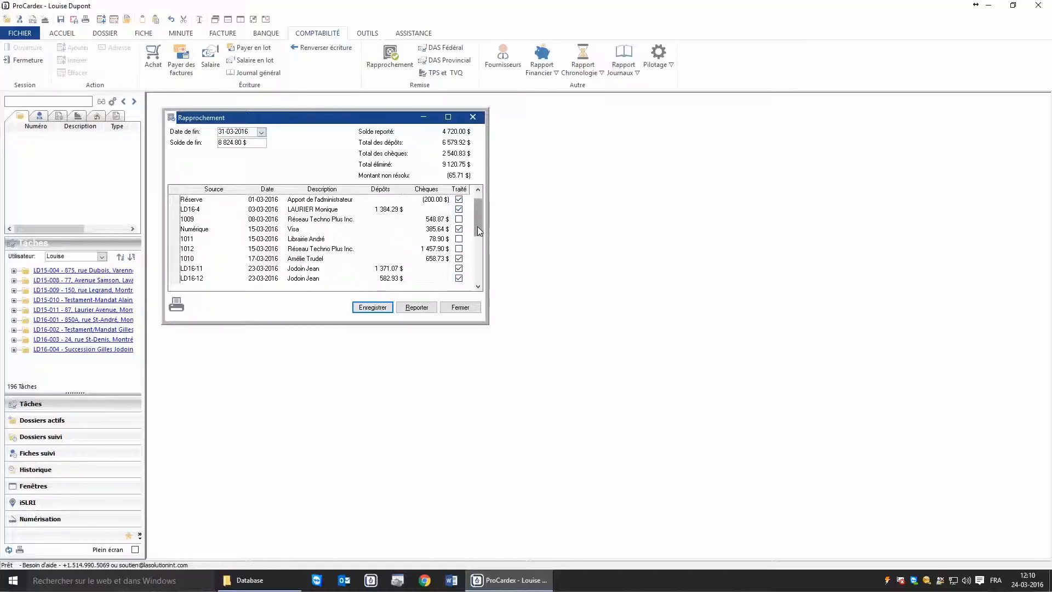
drag(478, 225, 479, 288)
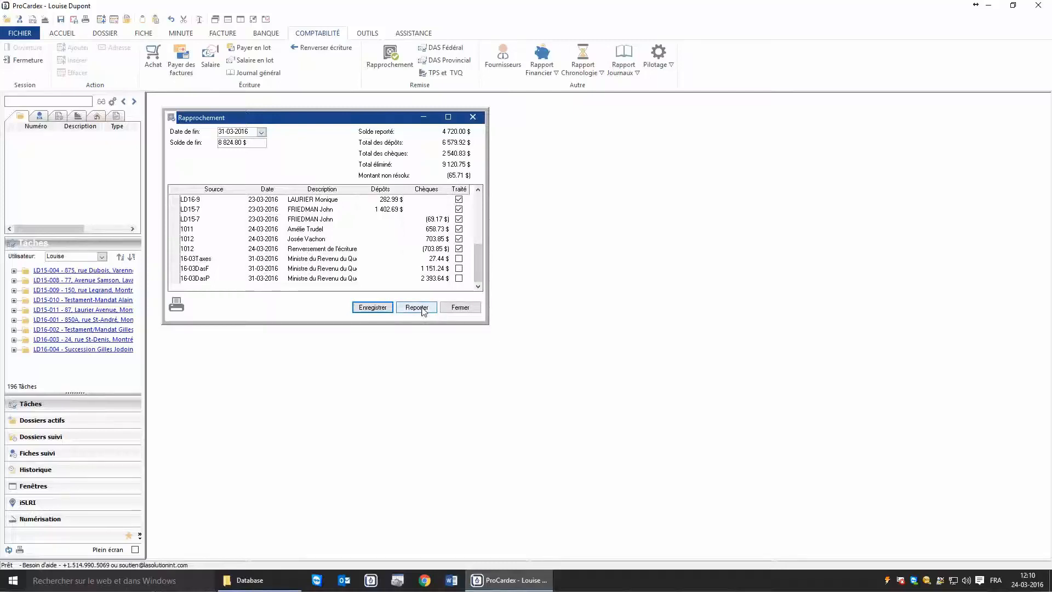
click(421, 309)
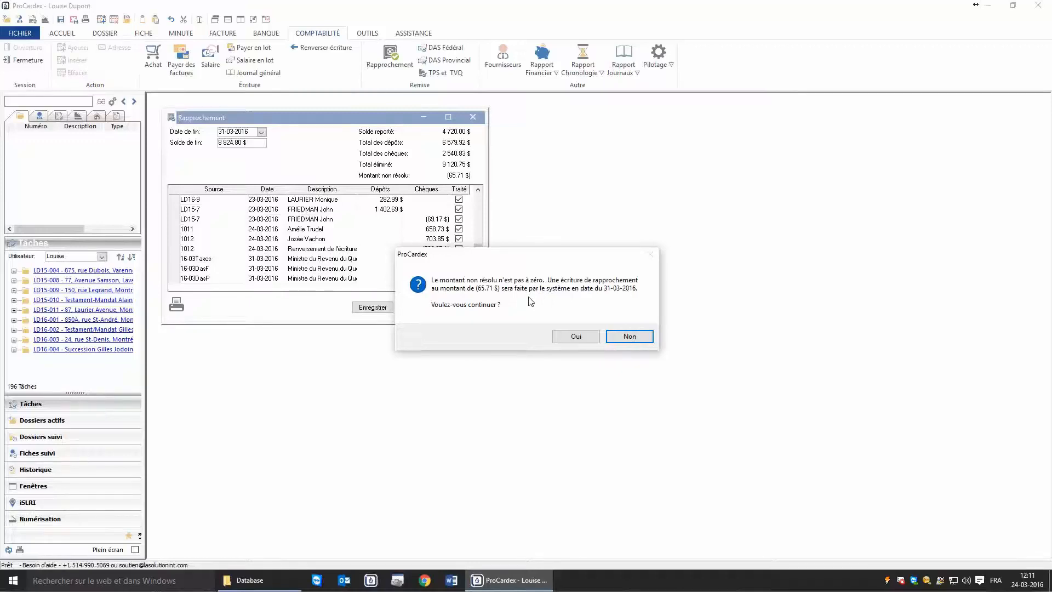
click(570, 338)
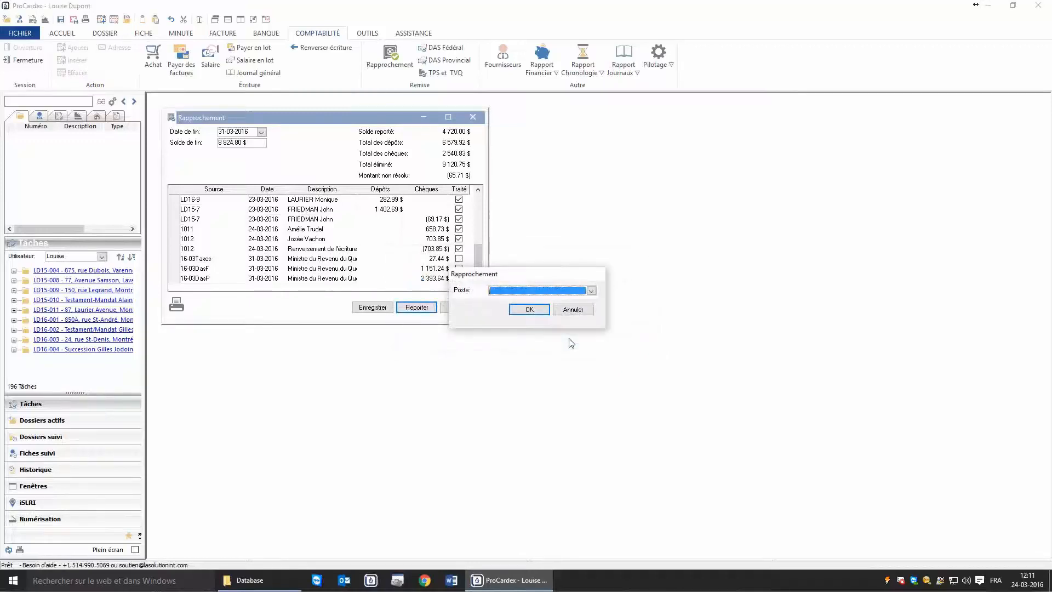
click(591, 291)
text(5560 - Intérêts et frais bancaires)
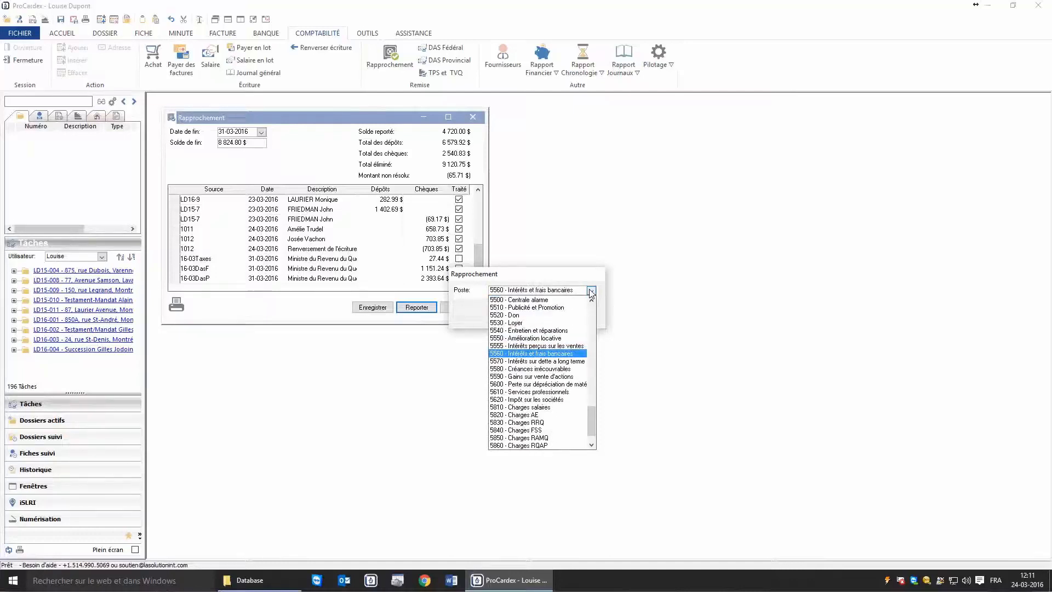
click(534, 354)
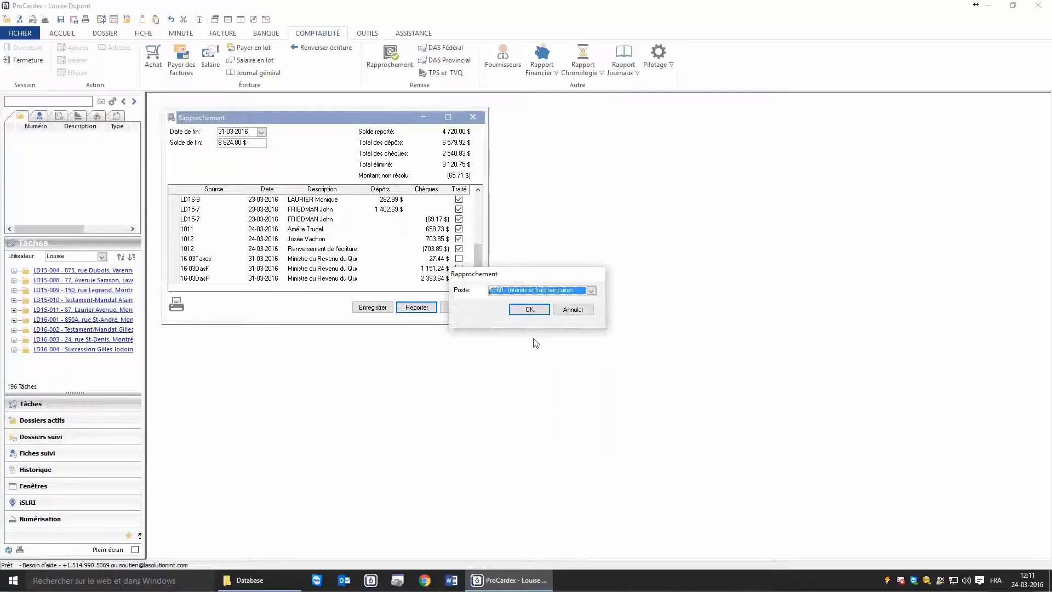
click(529, 309)
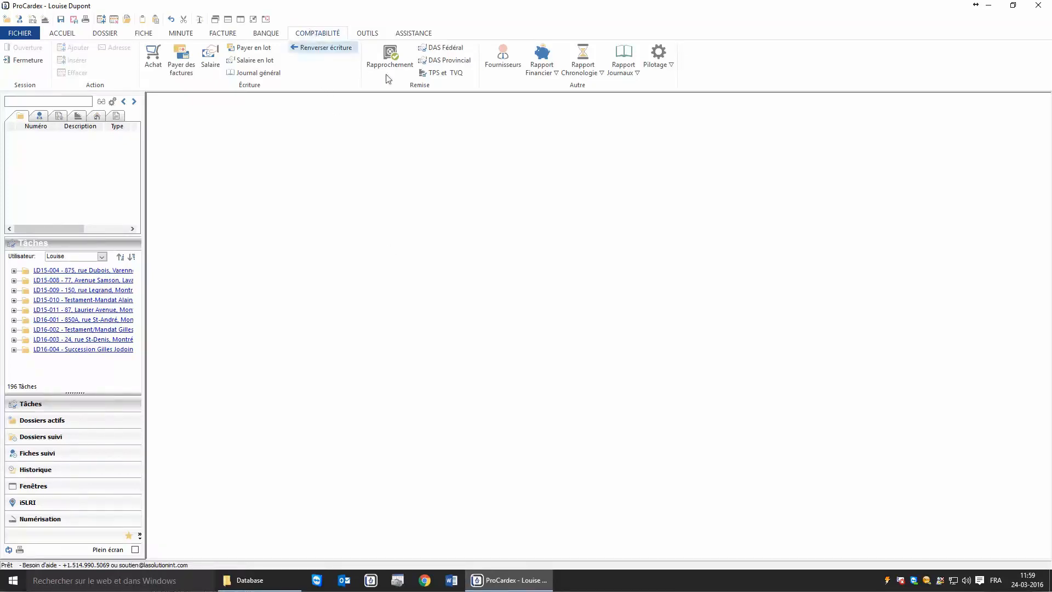
Step: Calculate the TPS et TVQ remittance for 01-01-2016 to 31-03-2016 and preview its report without printing it
click(438, 75)
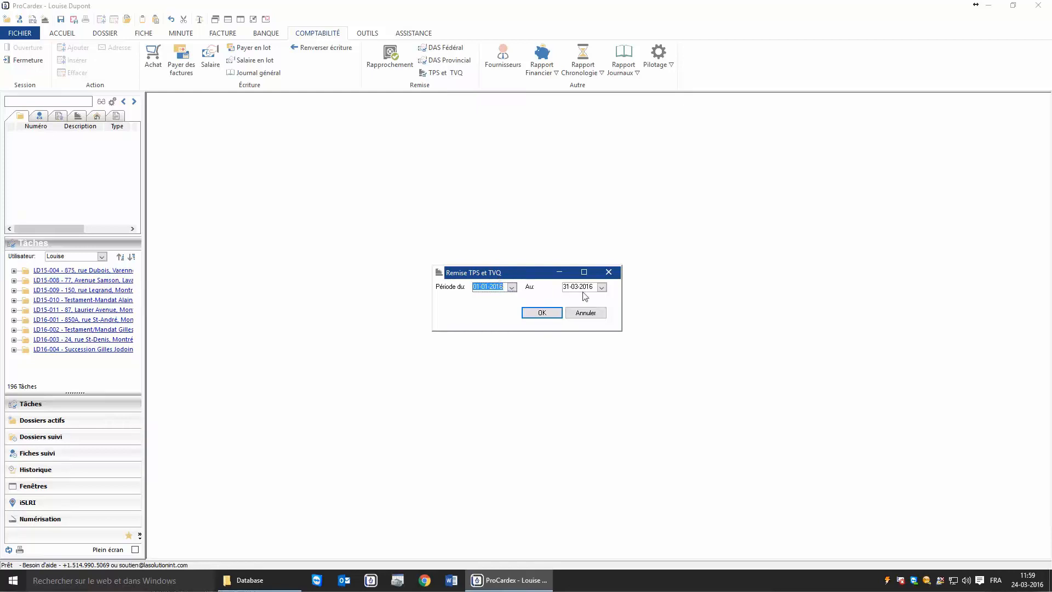
click(542, 313)
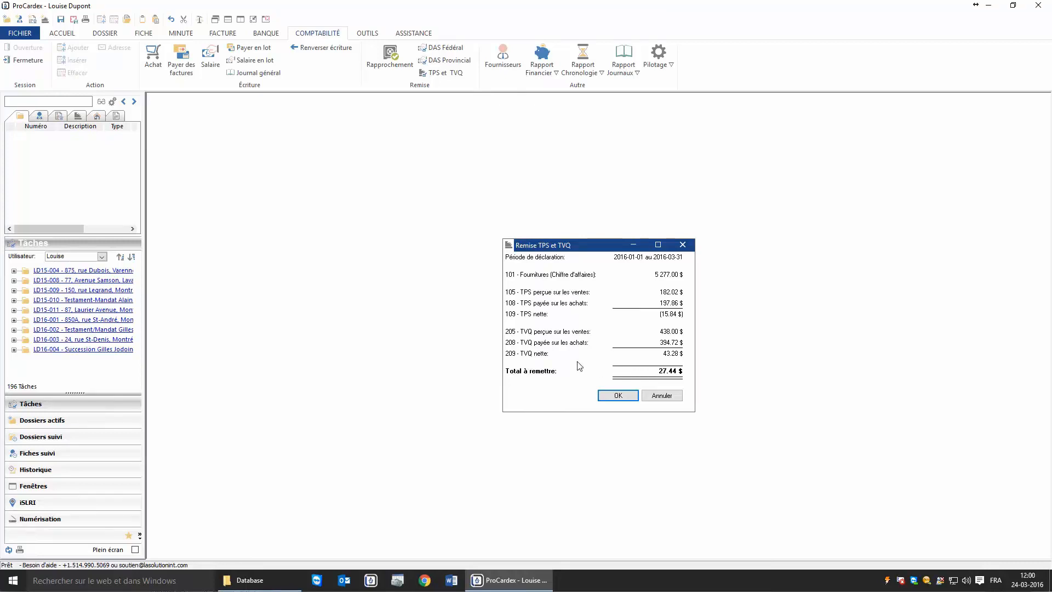
click(581, 379)
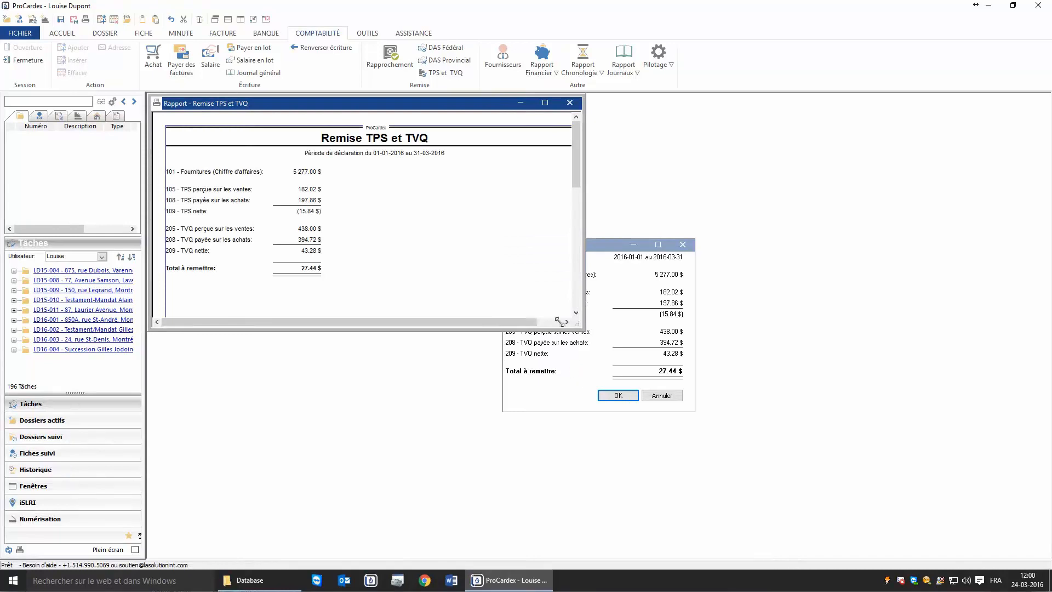
key(ctrl+p)
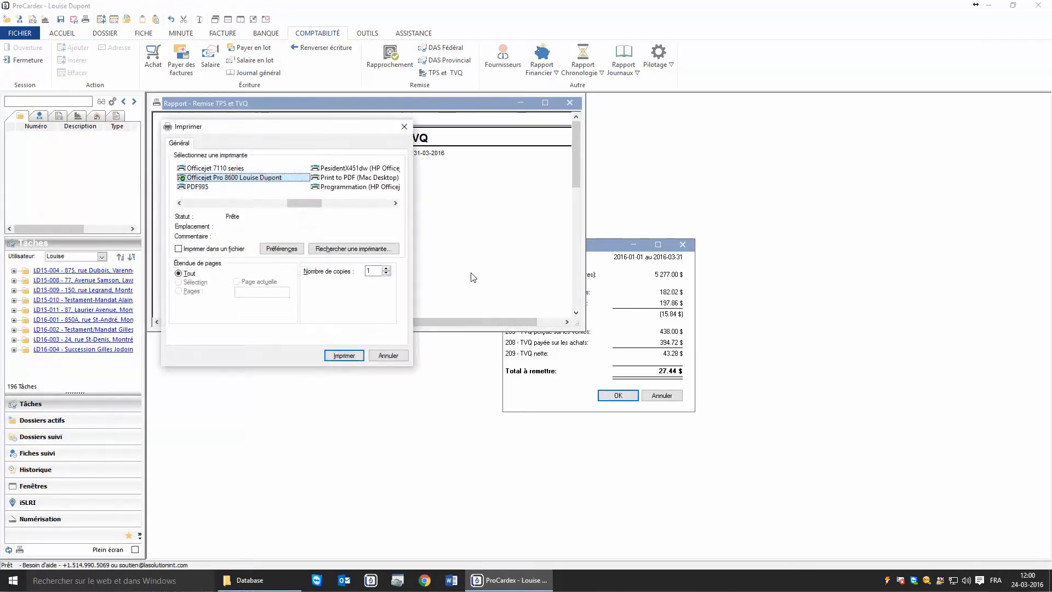
click(389, 355)
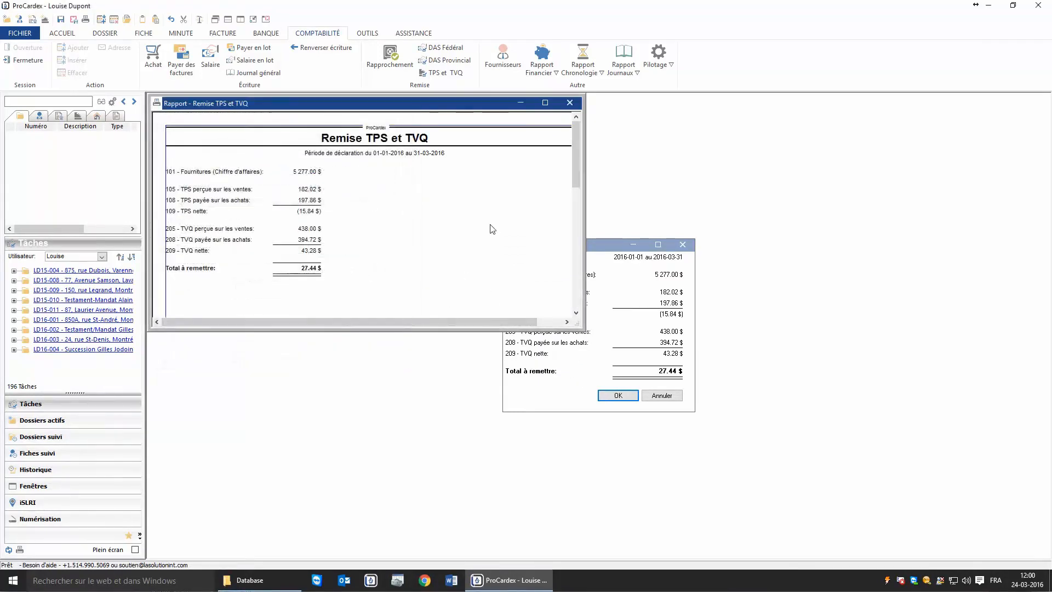
click(570, 103)
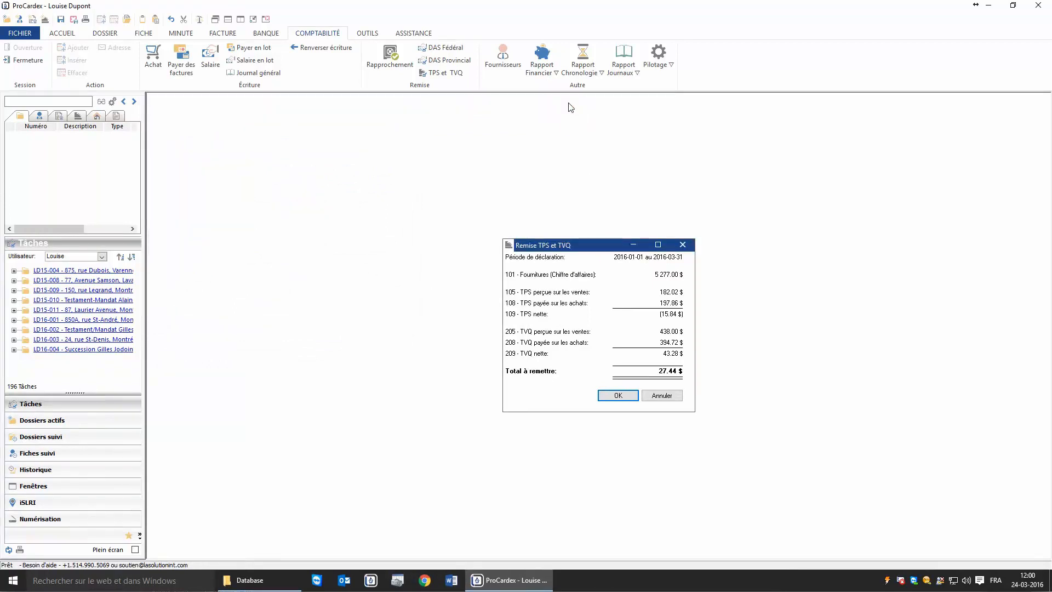
Step: Post the TPS et TVQ remittance to supplier Ministre du Revenu du Québec and generate its cheque
click(622, 400)
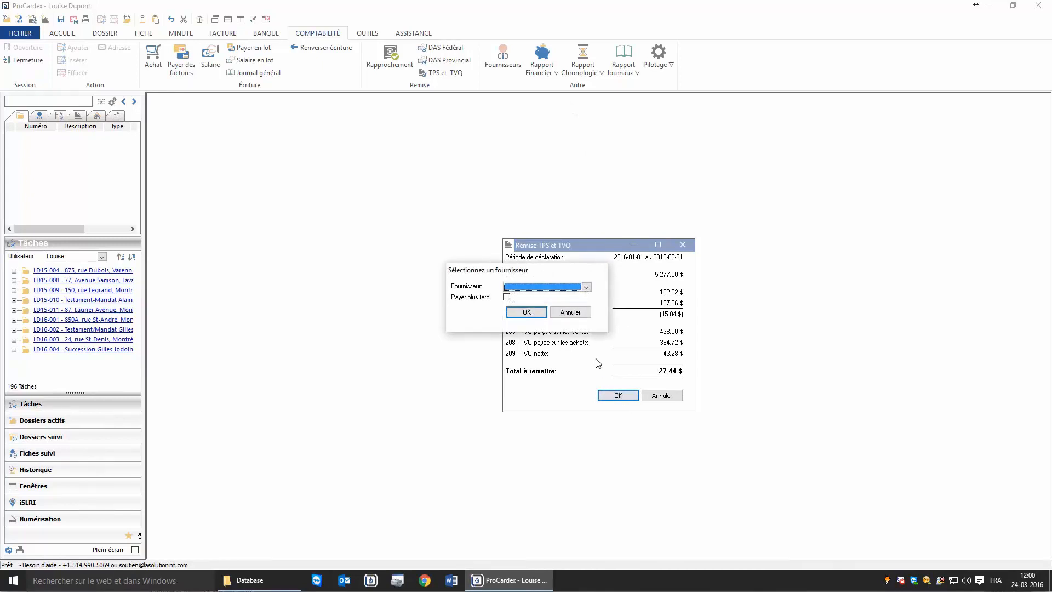
click(585, 286)
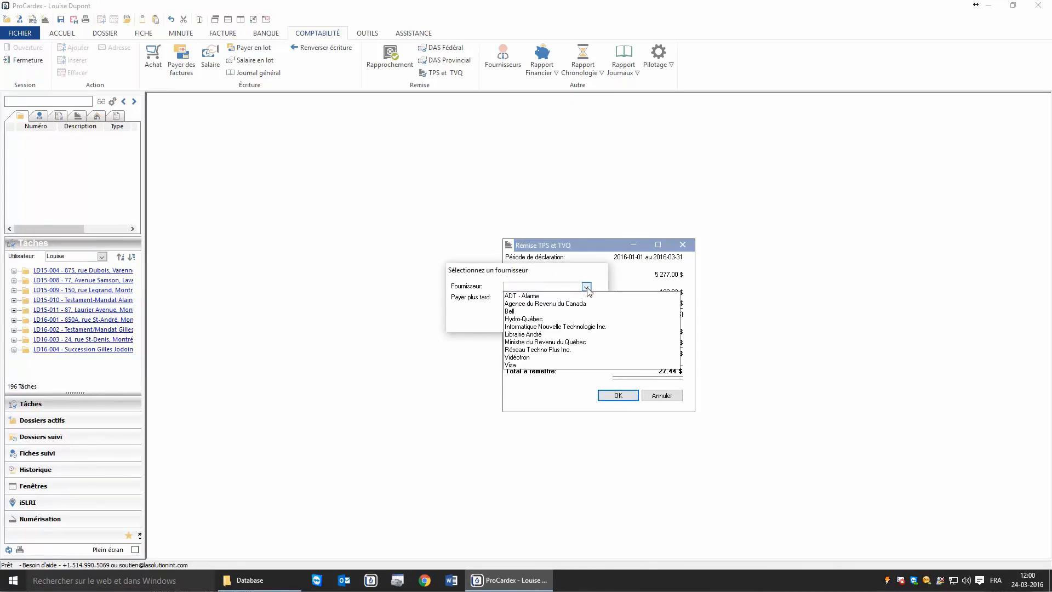
click(574, 342)
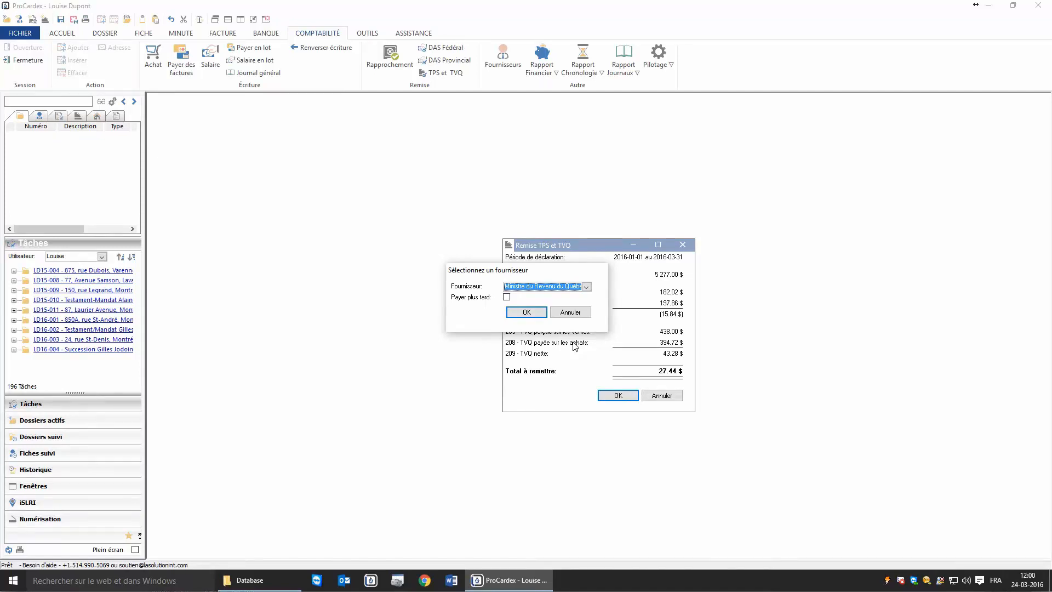
click(526, 312)
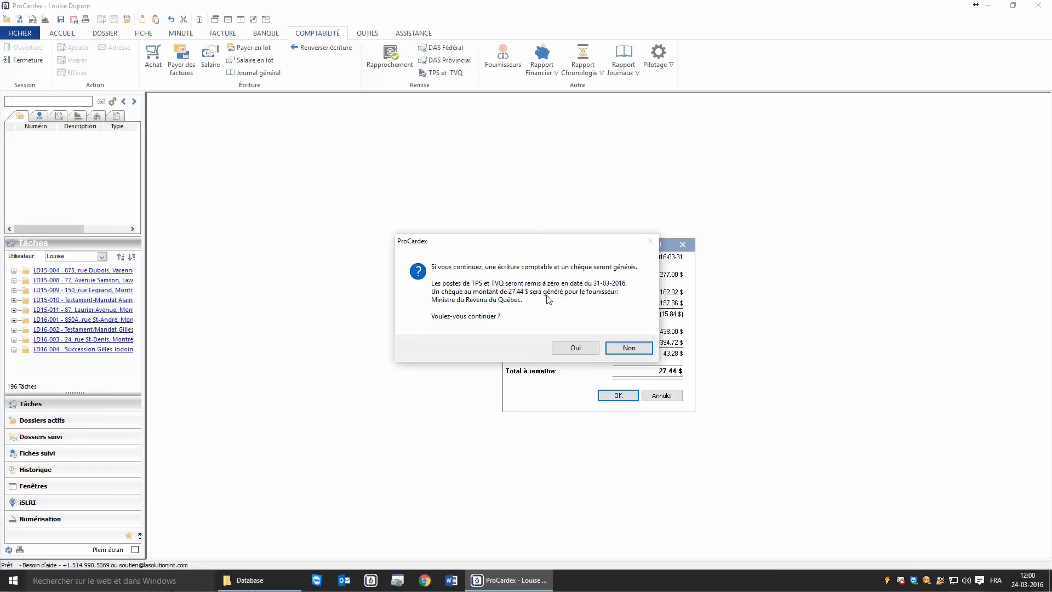
click(573, 349)
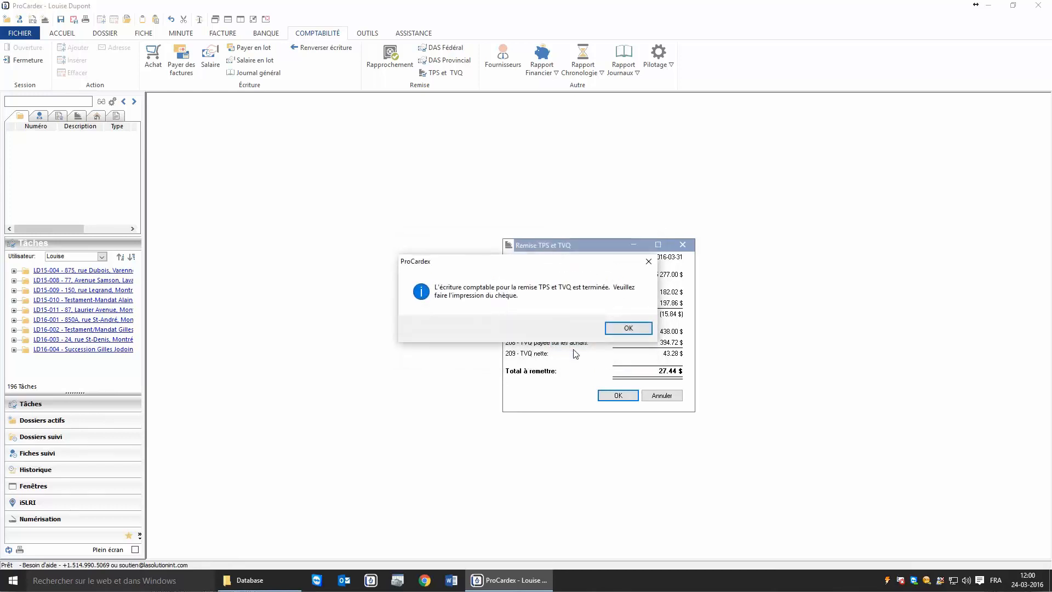
click(615, 329)
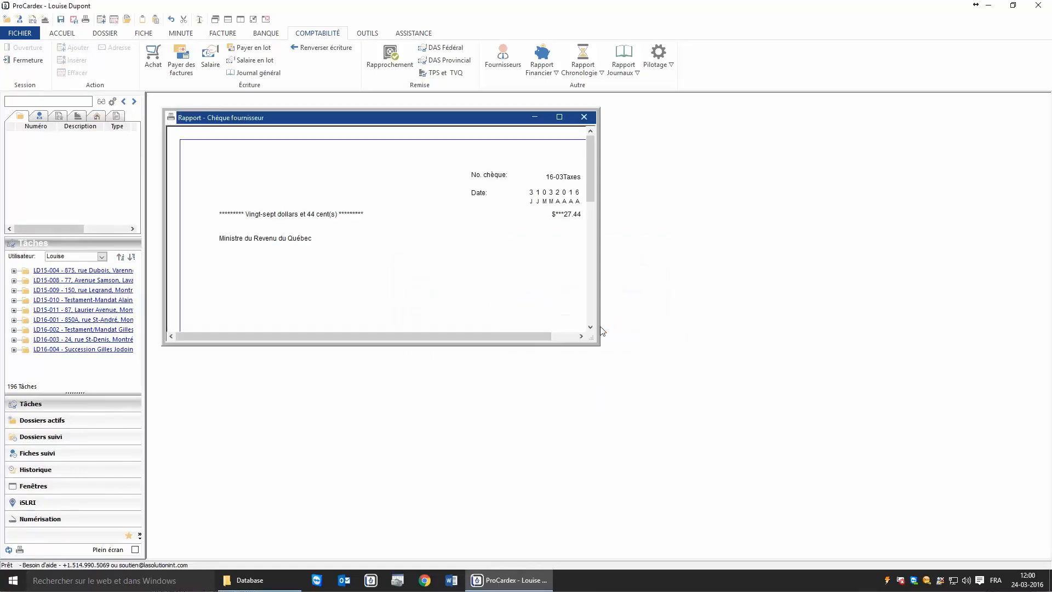
Step: Review the tax remittance cheque full size, check the print options without printing, and close the cheque
click(558, 117)
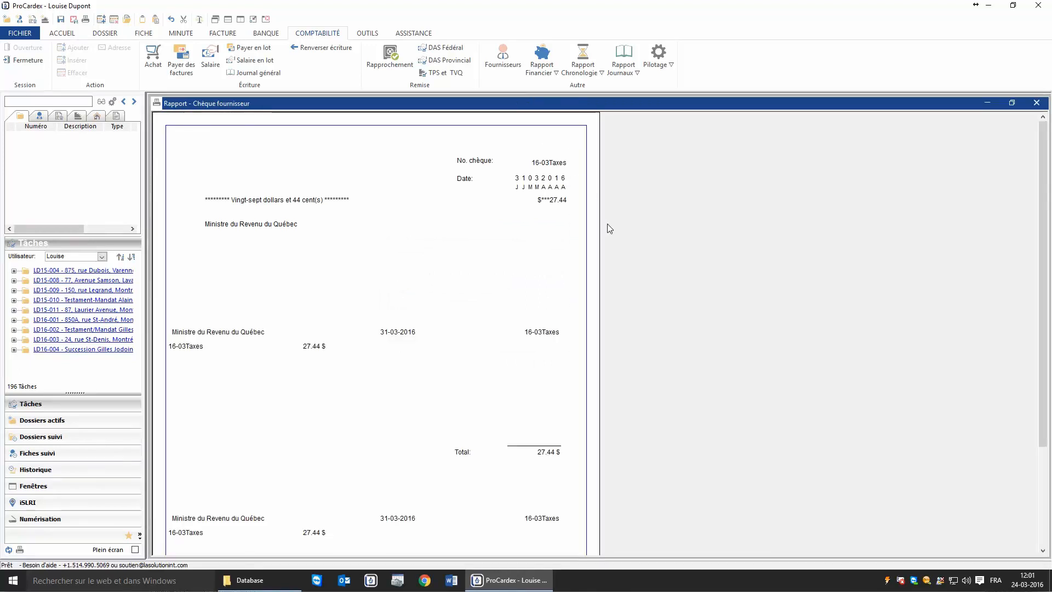
key(ctrl+p)
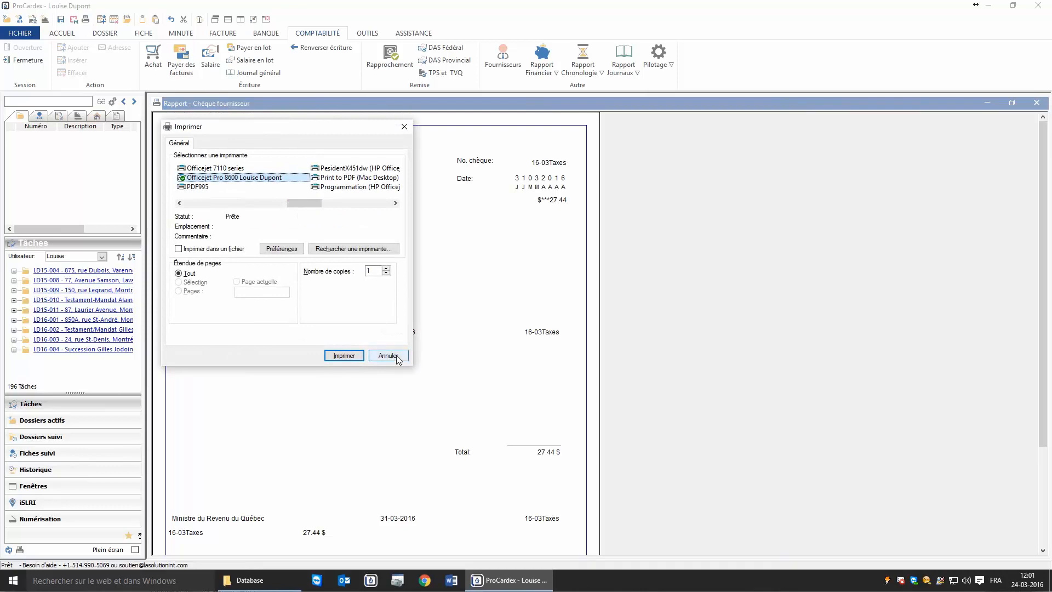
click(389, 356)
click(1036, 103)
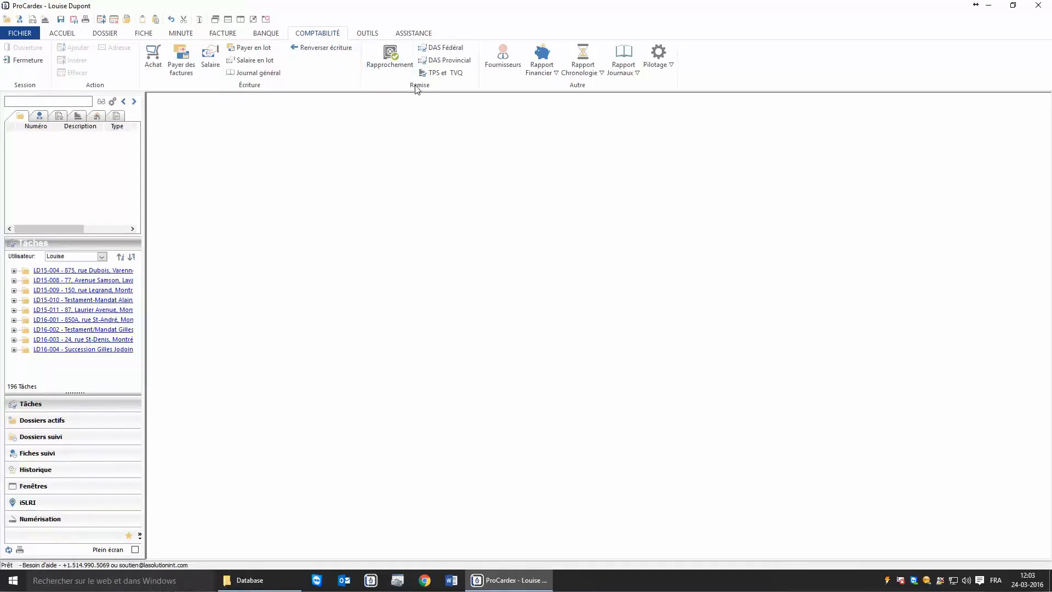
Step: Calculate the federal DAS remittance for the period 01-03-2016 to 31-03-2016
click(441, 48)
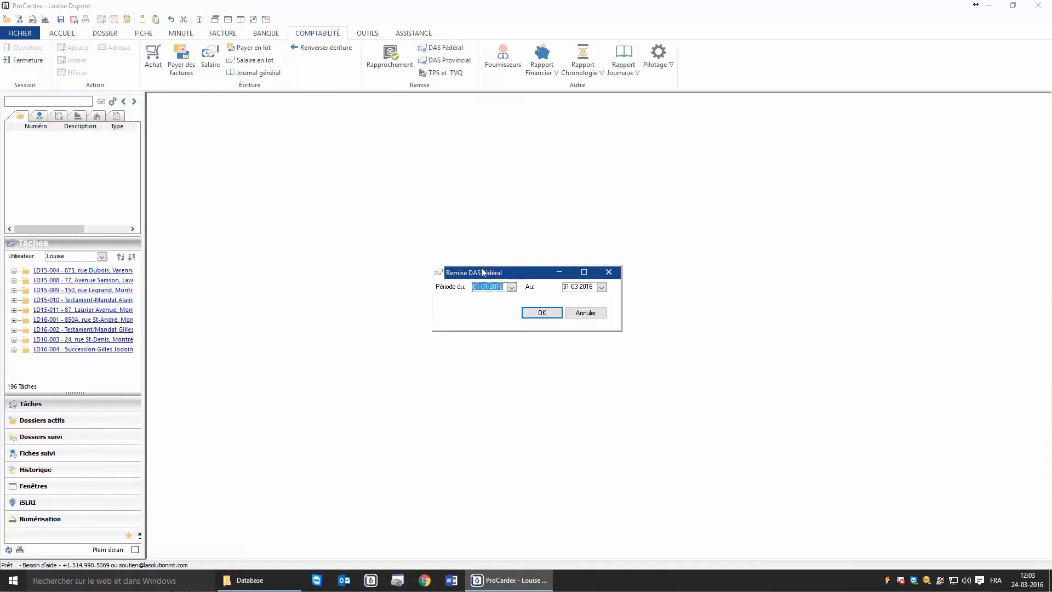
click(511, 287)
click(521, 324)
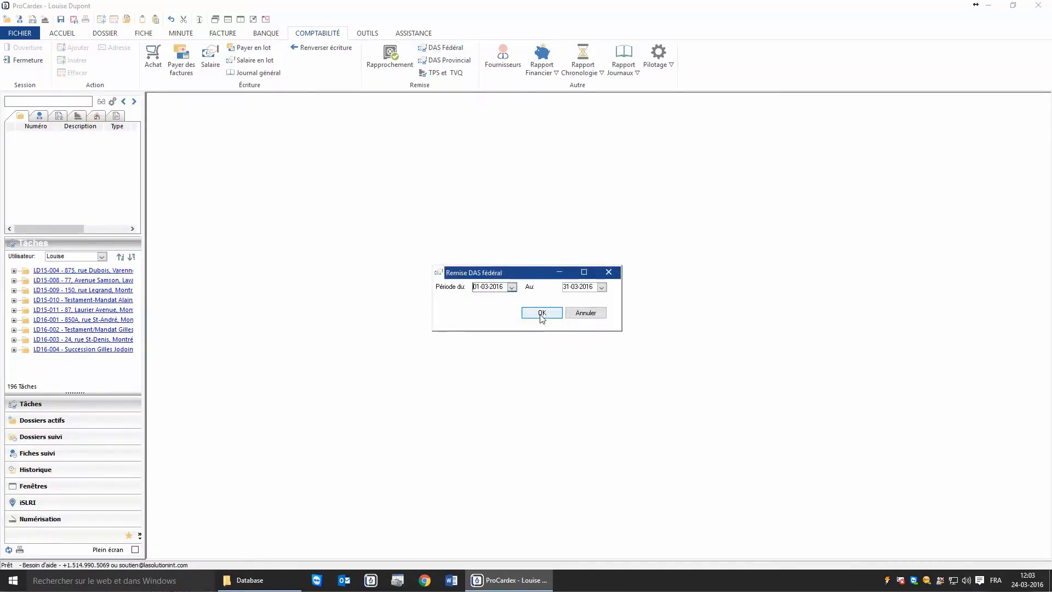
click(542, 312)
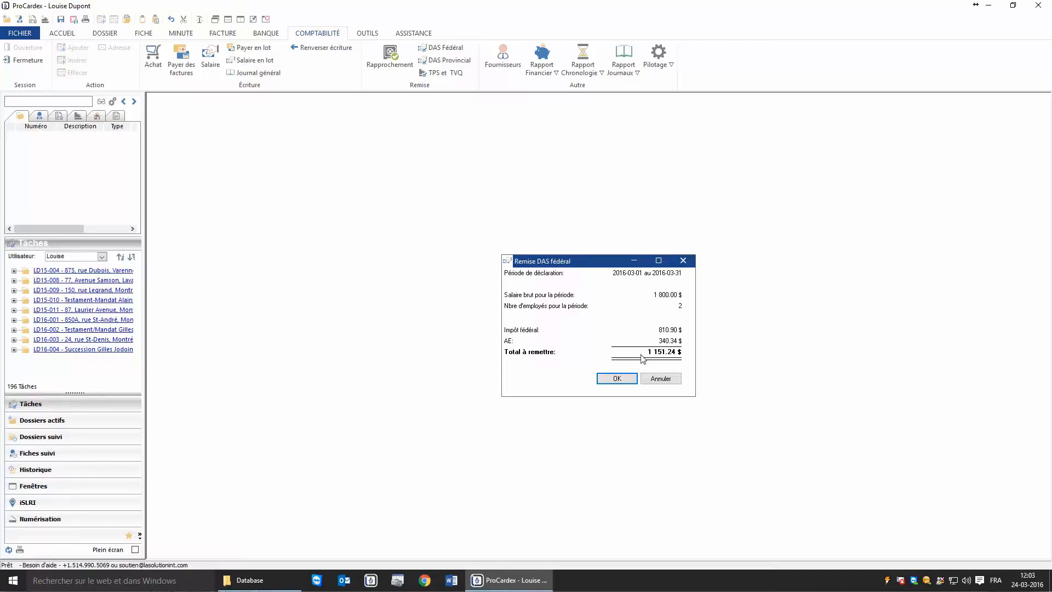
Step: Preview the federal DAS remittance report, and post the remittance to supplier Ministre du Revenu du Québec with its cheque
key(Return)
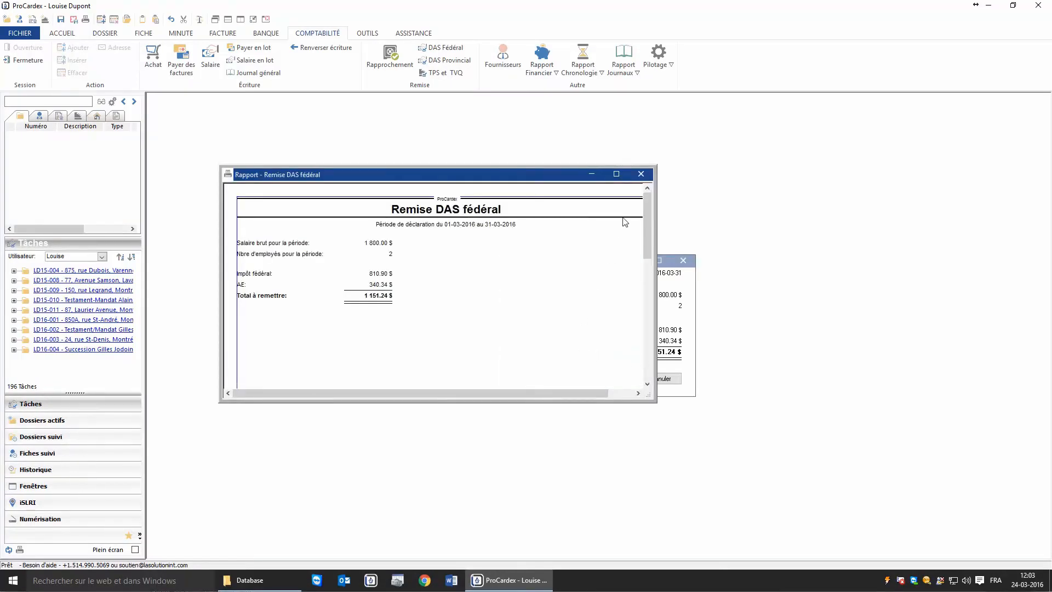
click(641, 175)
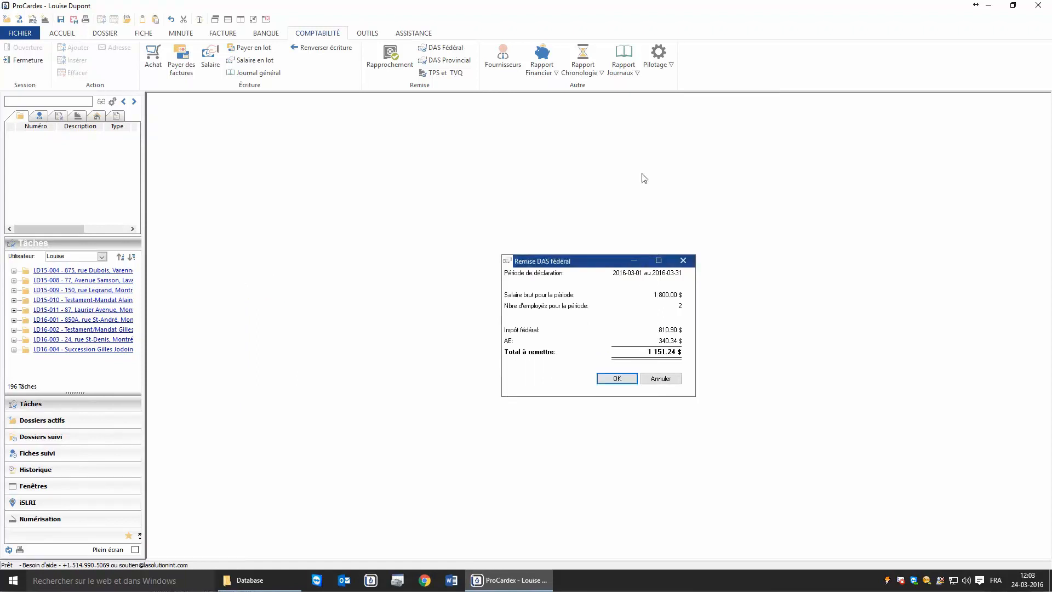
click(616, 378)
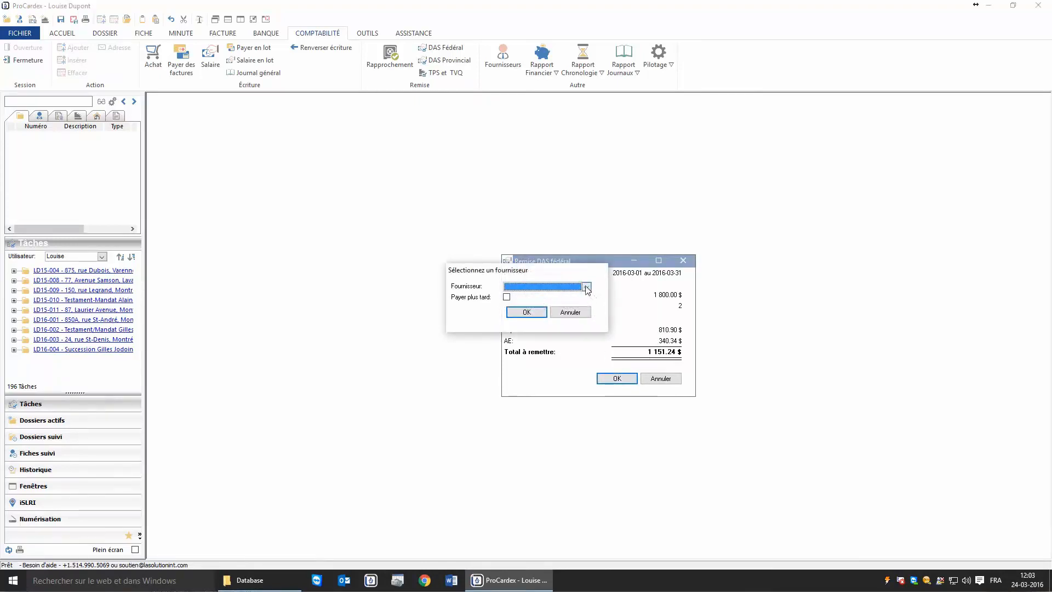
click(586, 286)
click(554, 341)
click(525, 312)
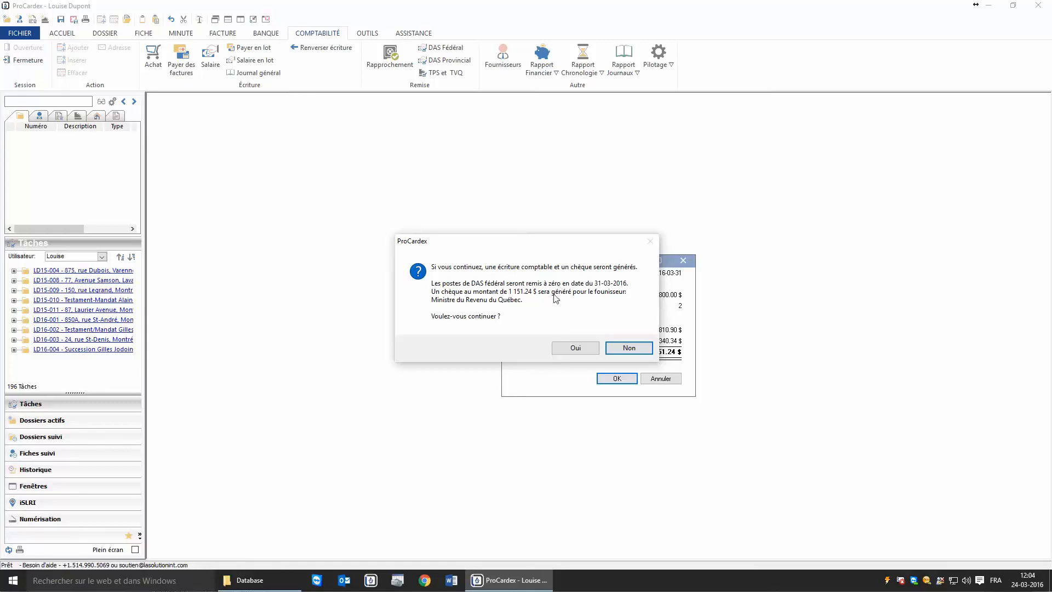
click(569, 351)
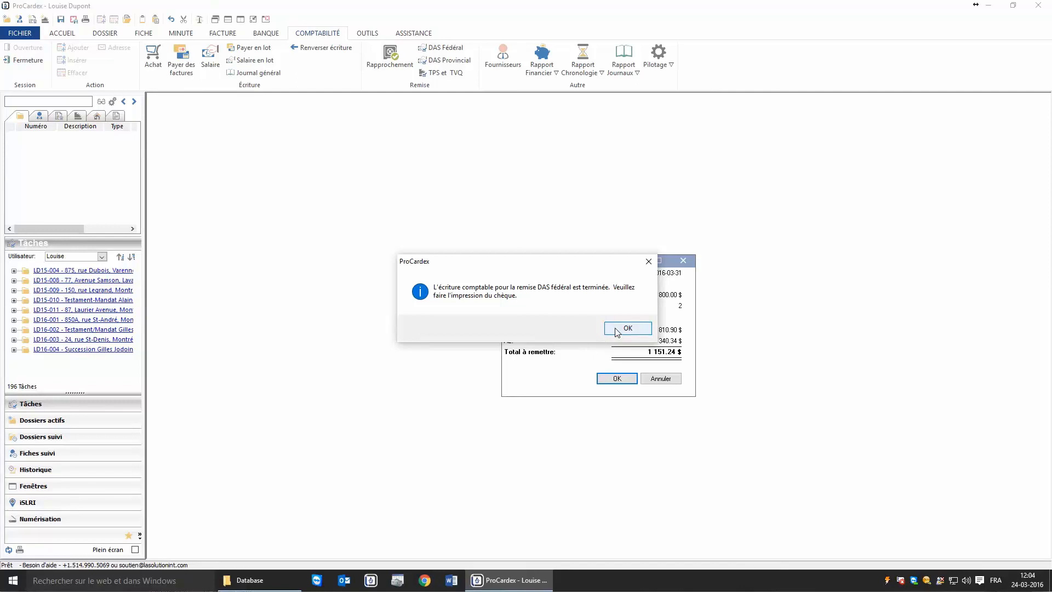
click(616, 330)
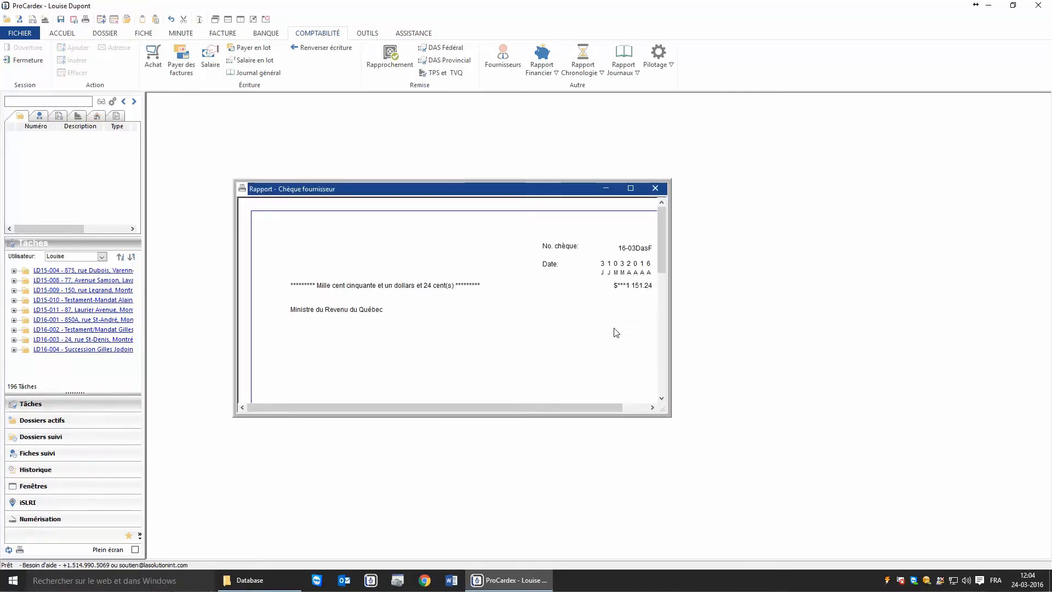
Step: Review the federal DAS cheque full size, check the print options without printing, and close the cheque
click(630, 187)
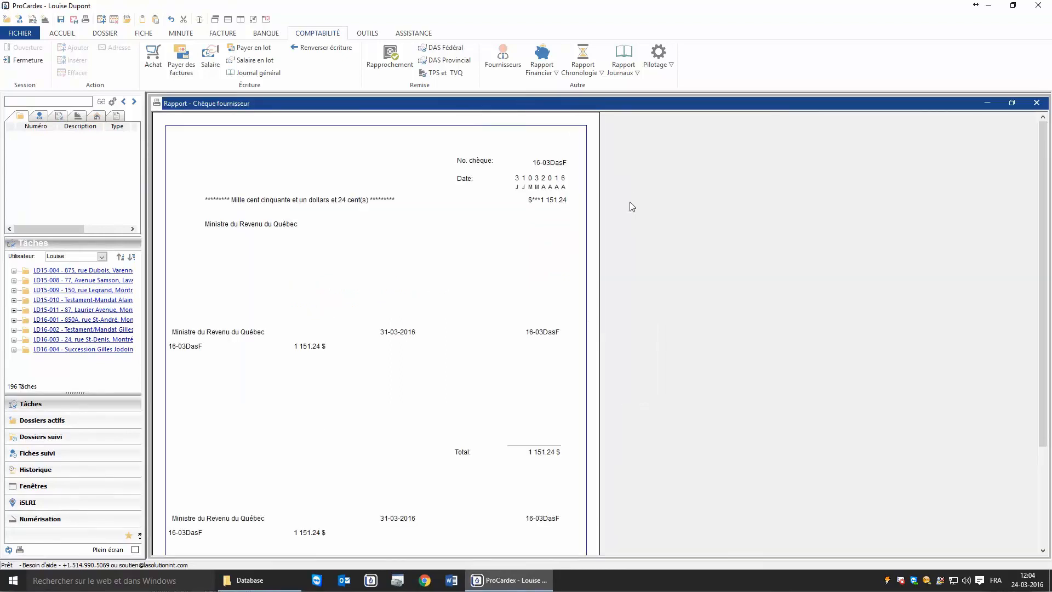
key(ctrl+p)
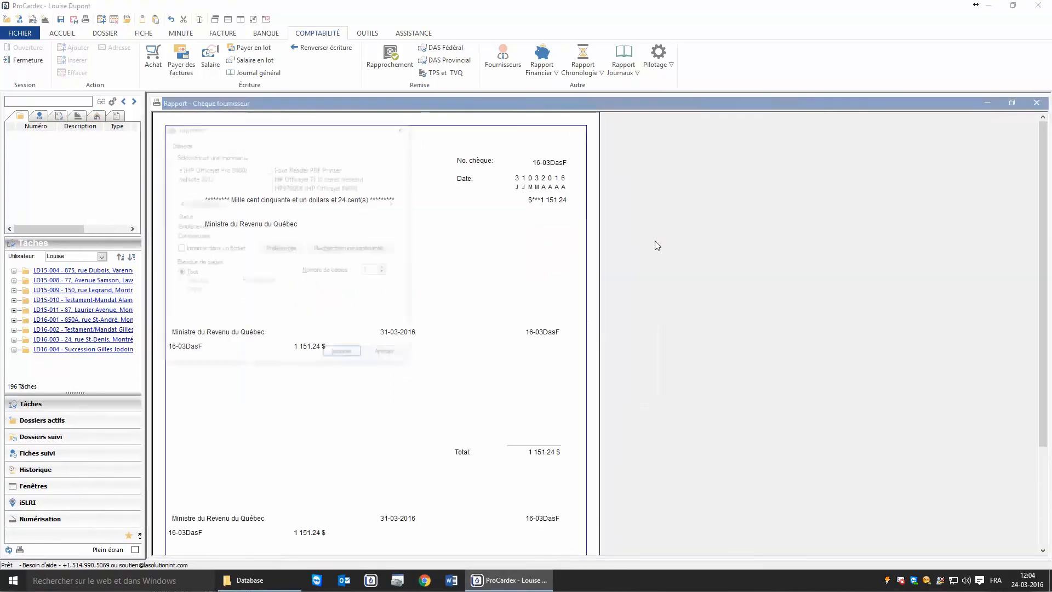
click(388, 355)
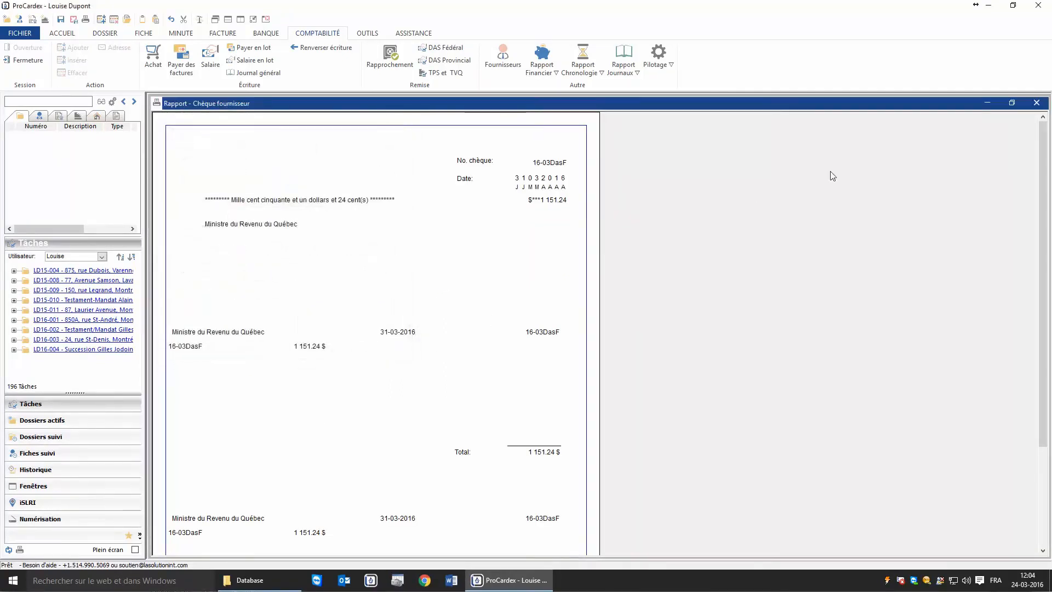
click(1036, 102)
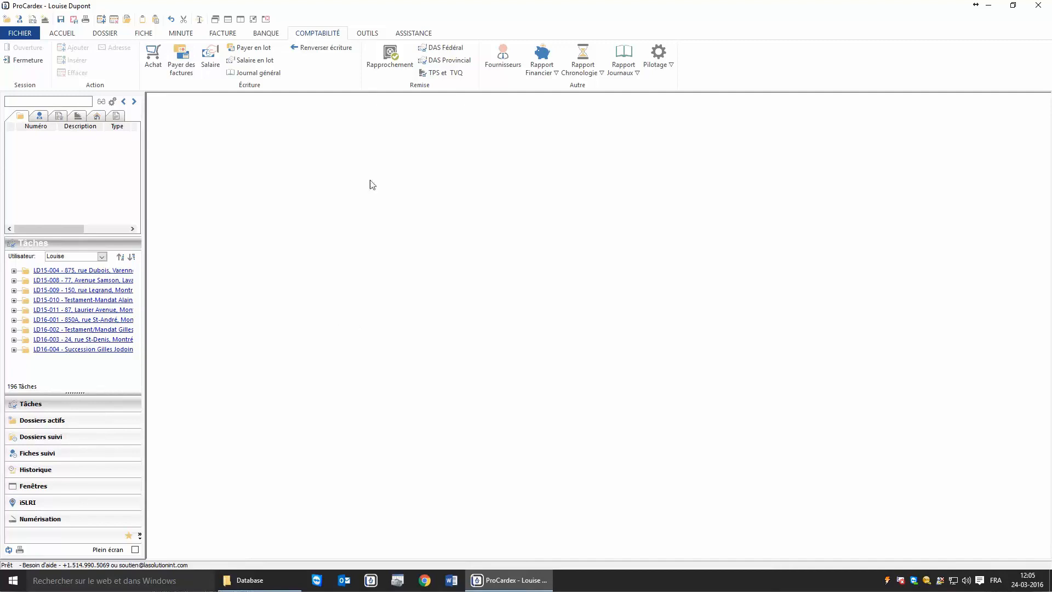
Step: Calculate the provincial DAS remittance for 01-03-2016 to 31-03-2016 and preview its report
click(440, 62)
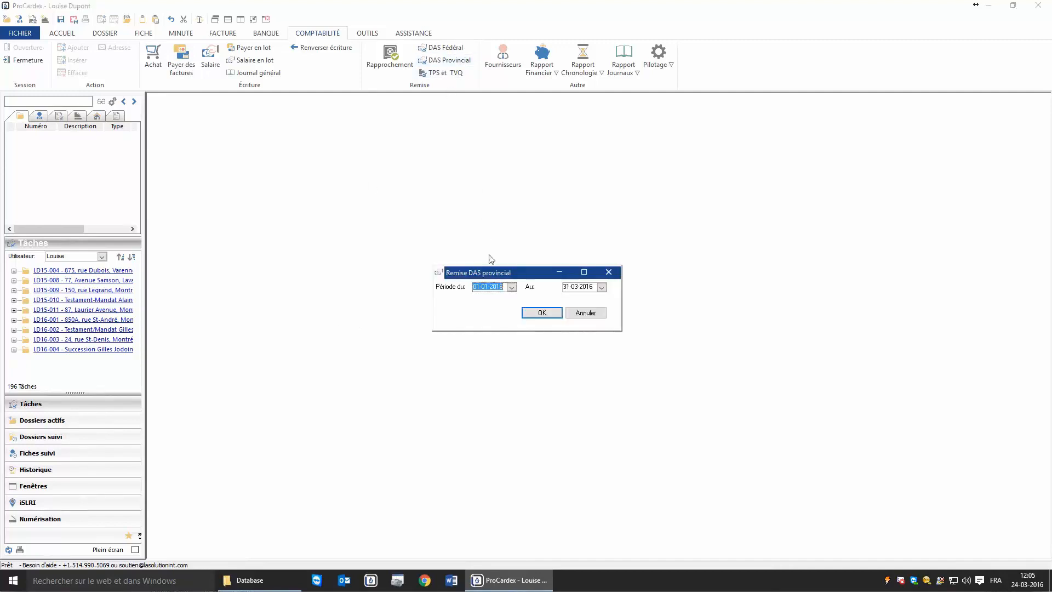
click(499, 286)
click(543, 312)
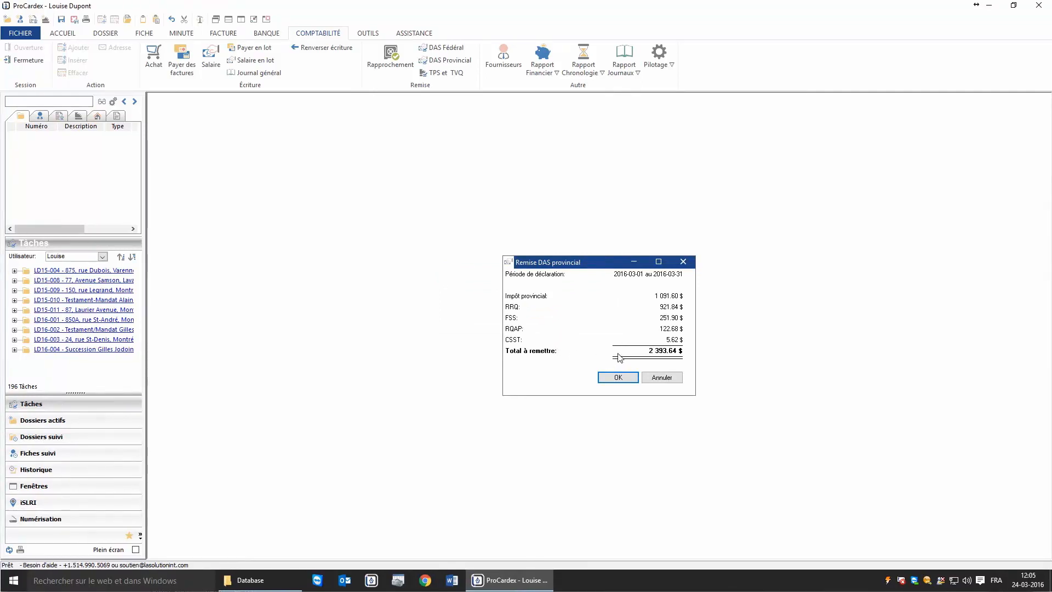
key(Return)
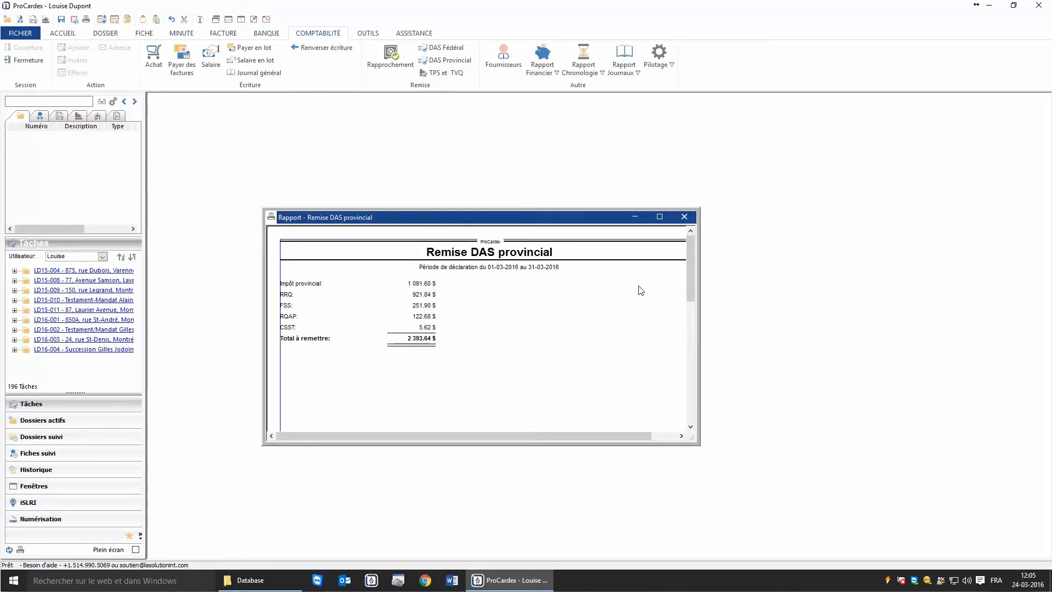
click(682, 218)
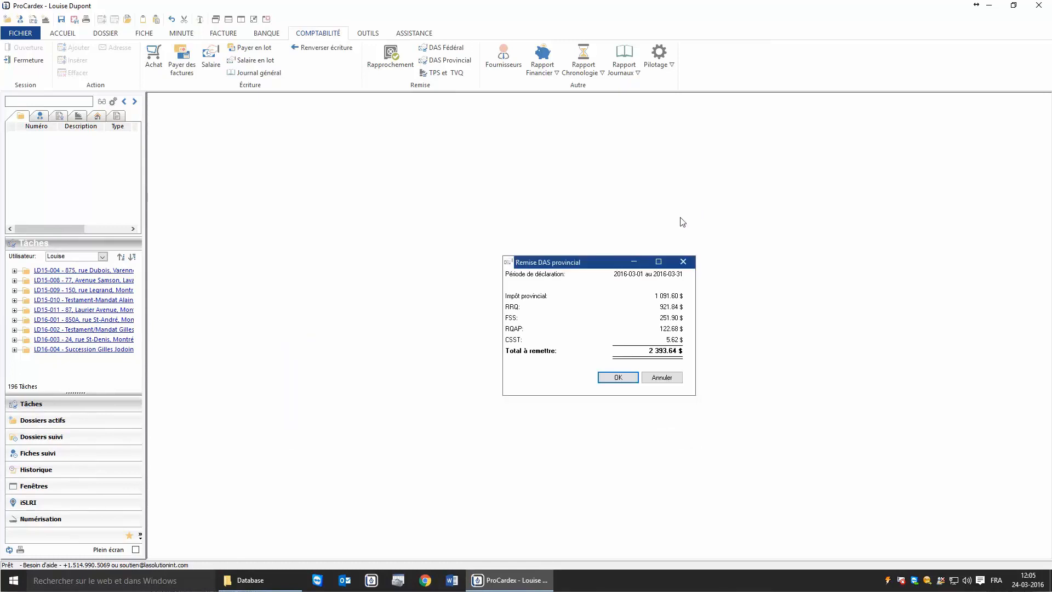
Step: Post the provincial DAS remittance to supplier Ministre du Revenu du Québec and generate its cheque
click(617, 378)
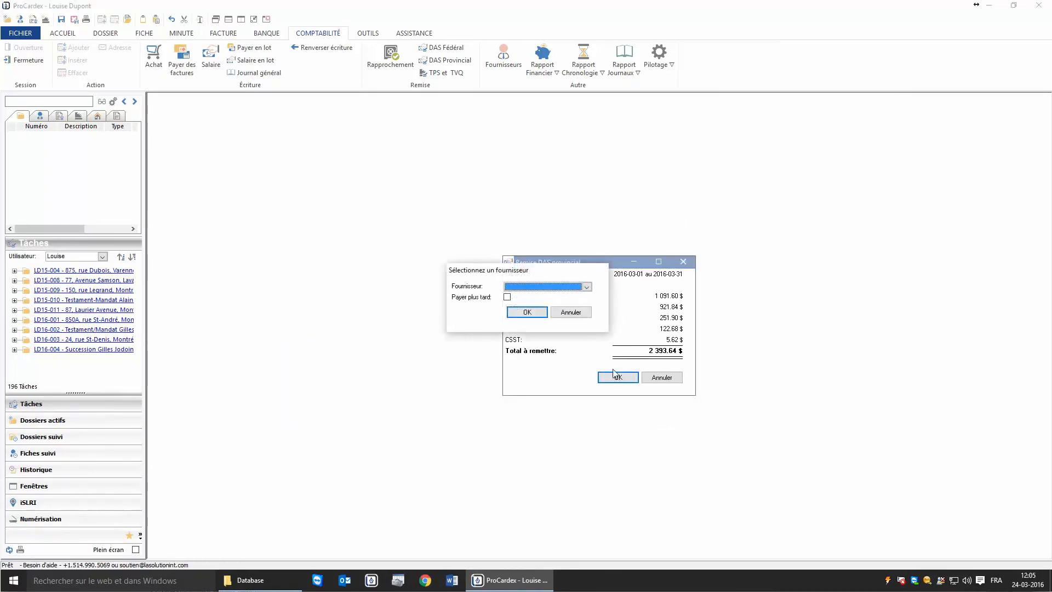
click(586, 287)
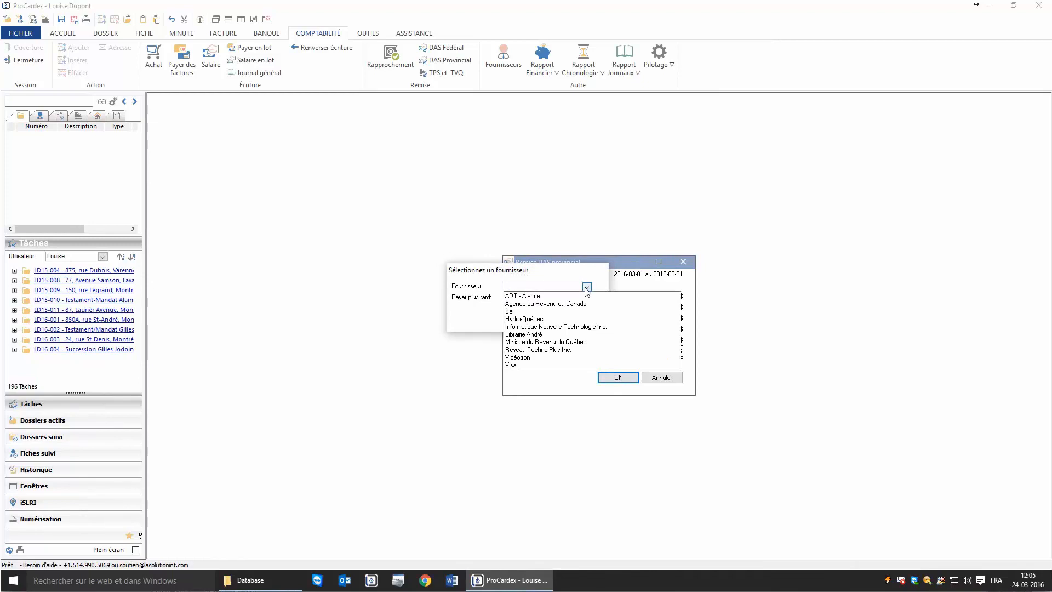
click(551, 344)
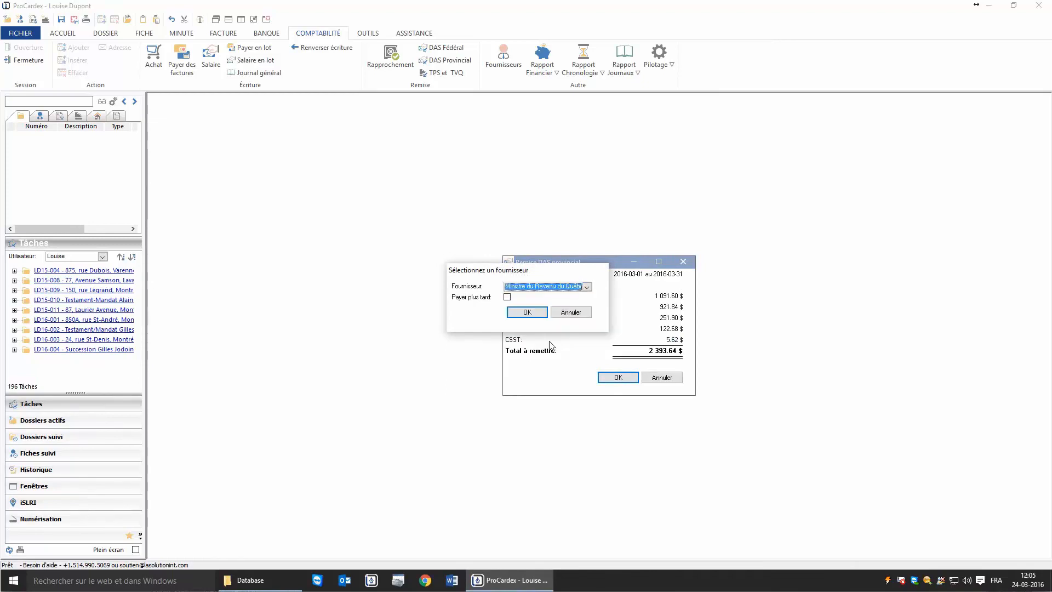
click(524, 313)
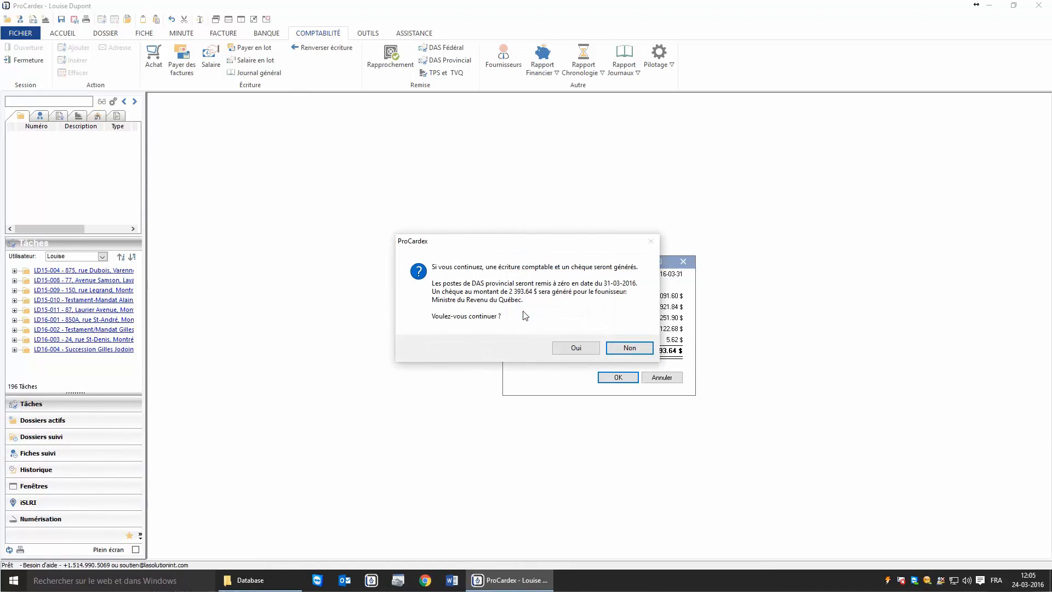
click(573, 348)
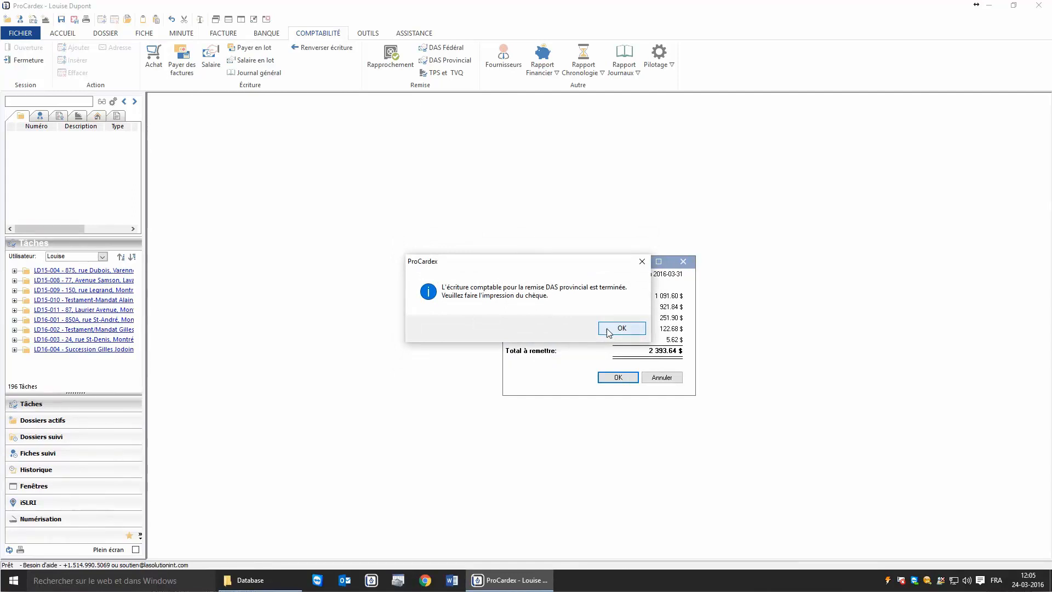
click(608, 329)
Step: Review the provincial DAS cheque full size and check the print options without printing
click(675, 232)
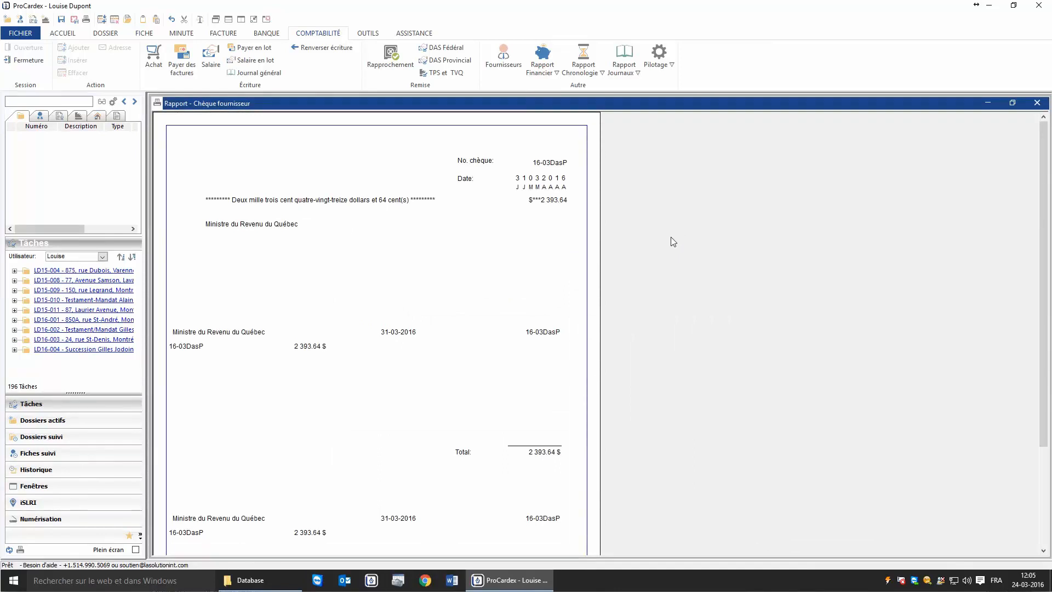
key(ctrl+p)
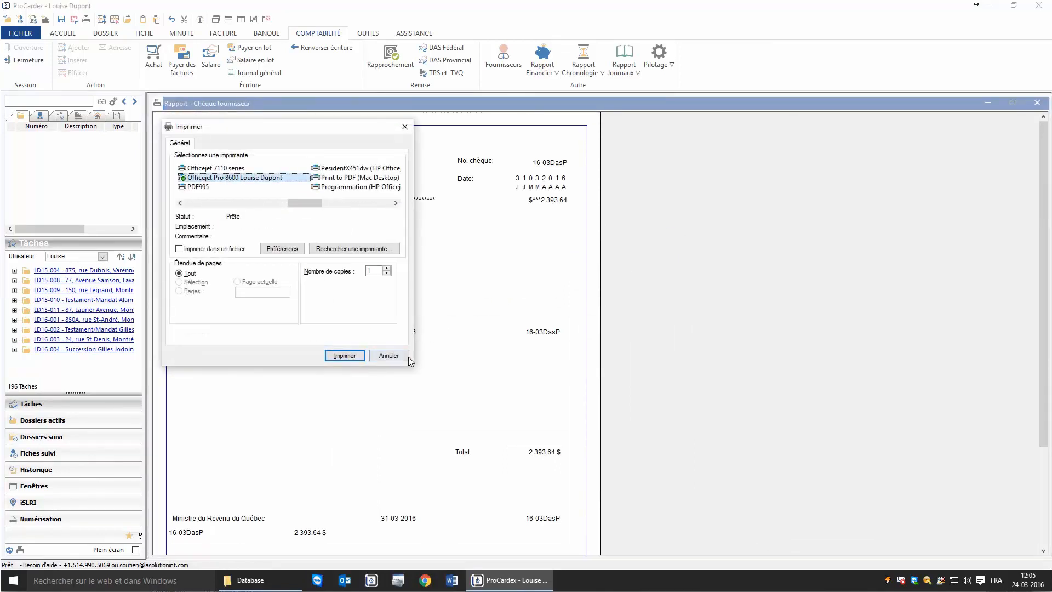
click(403, 356)
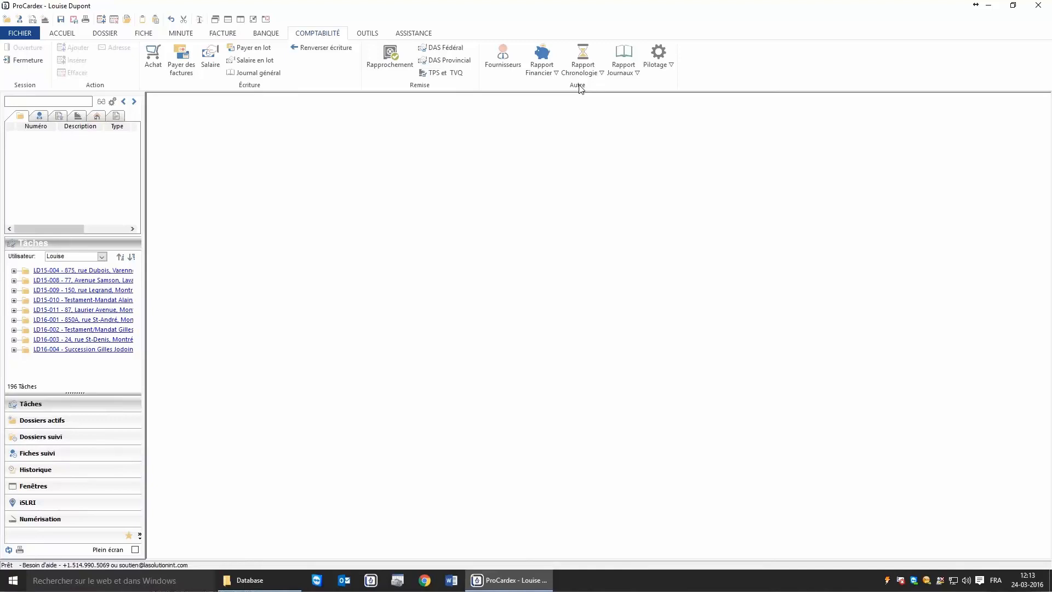
Step: Generate the Bilan financial report as at 31-03-2016 and look through its following page
click(540, 75)
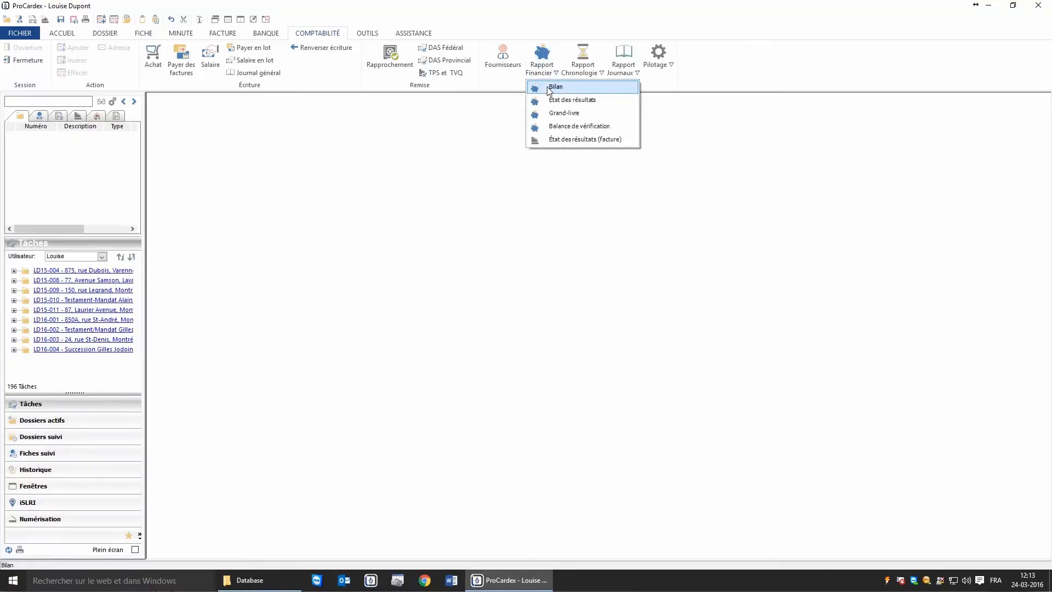
click(549, 89)
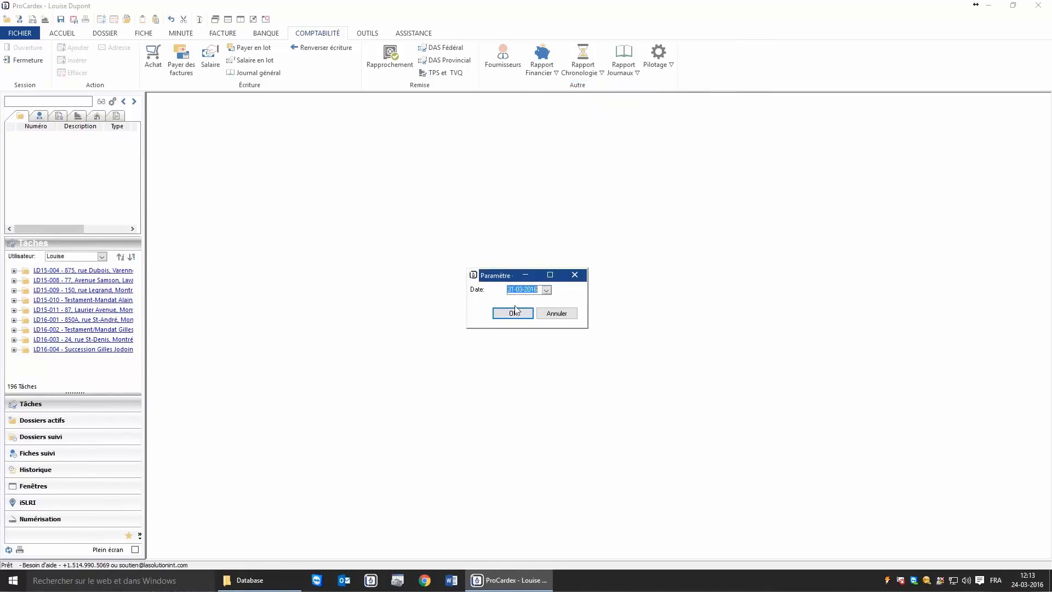
click(513, 315)
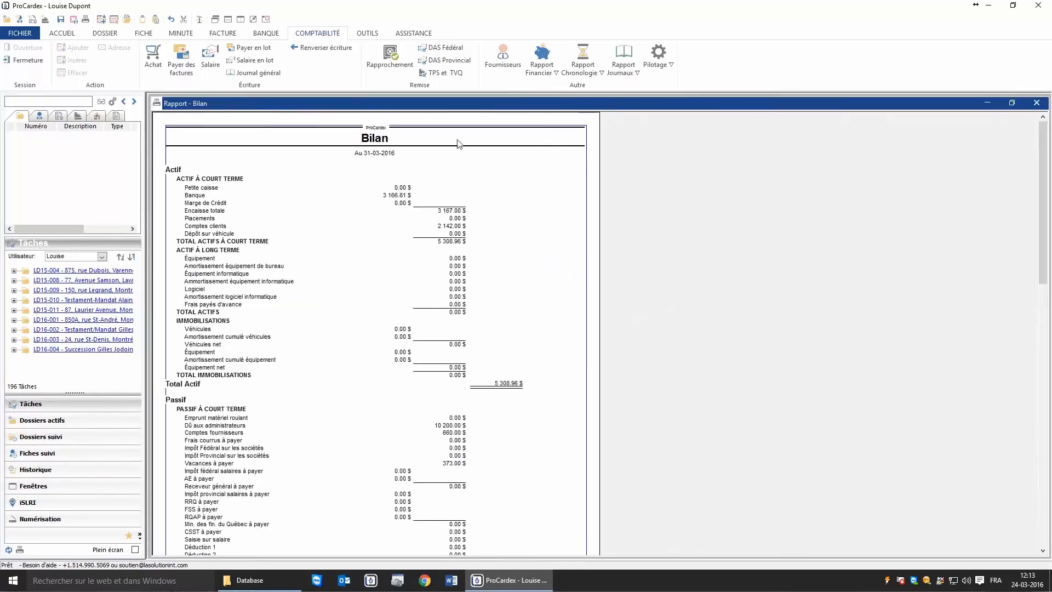
click(369, 34)
click(83, 55)
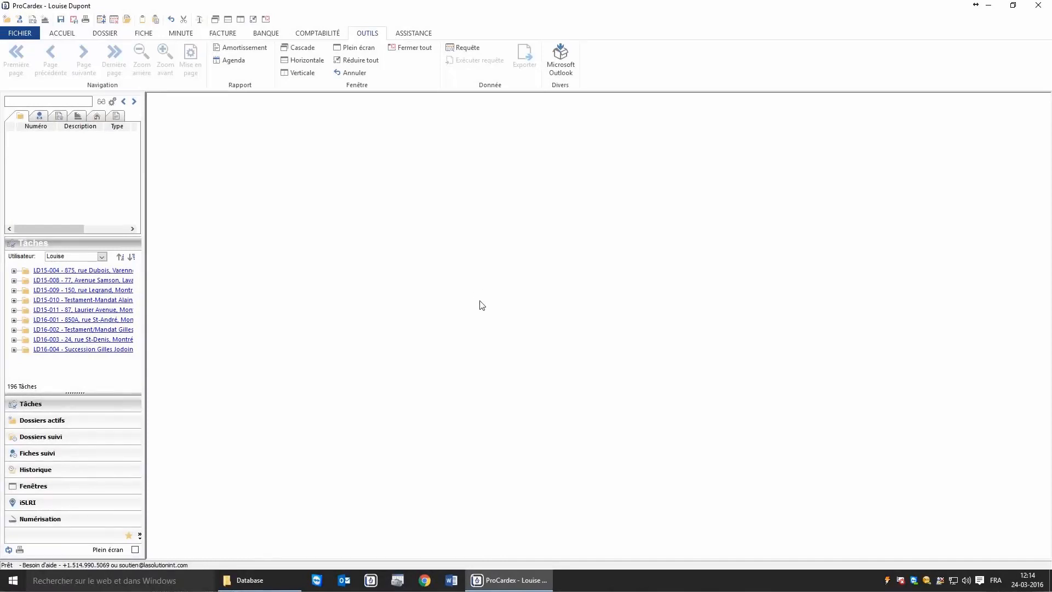
Step: Generate the État des résultats report for the custom period 01-01-2016 to 31-03-2016 and look through its following page
click(322, 34)
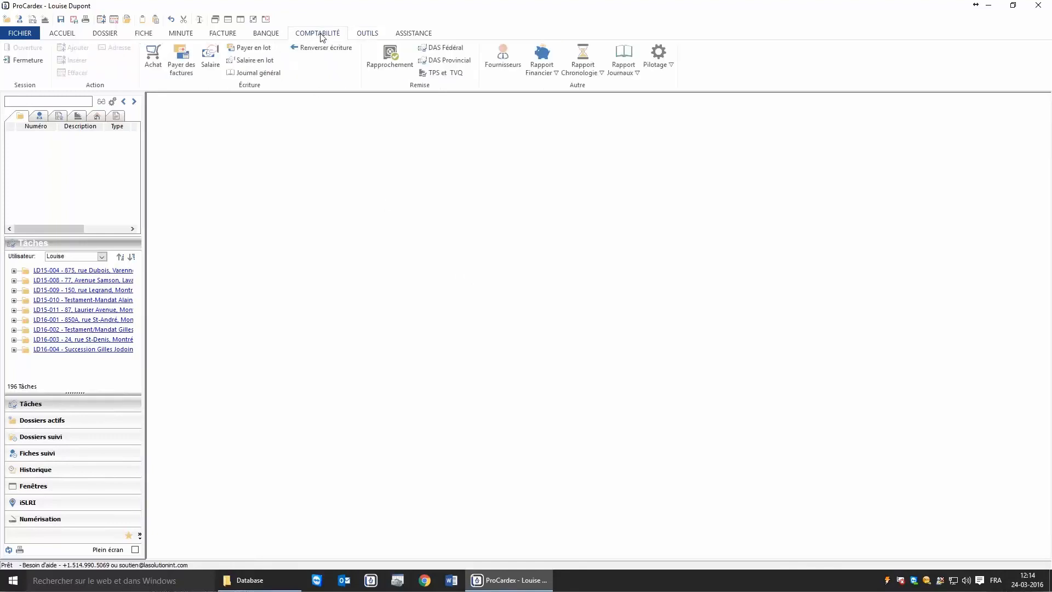
click(545, 73)
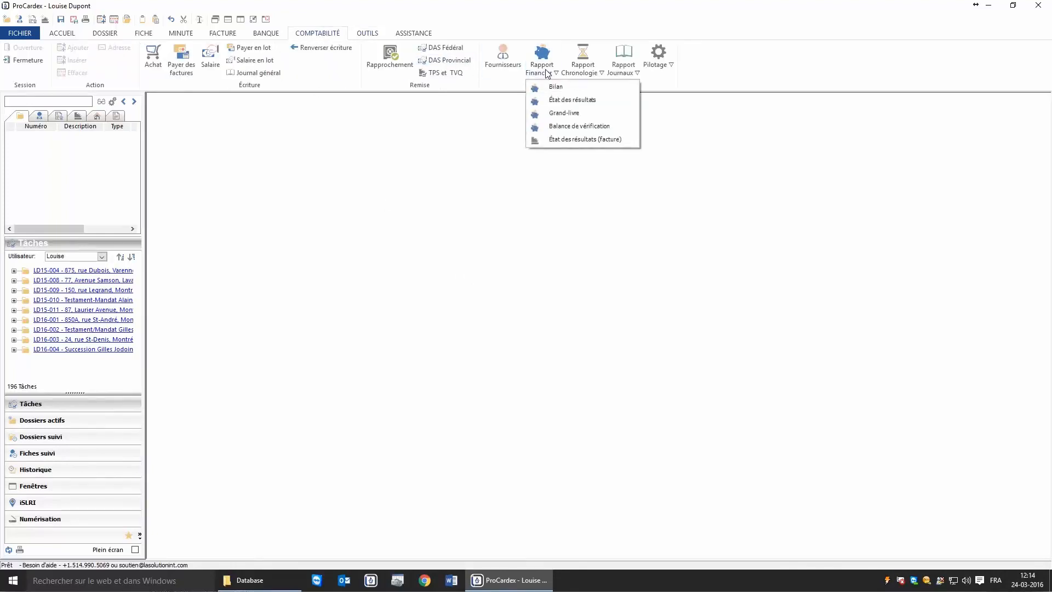
click(560, 100)
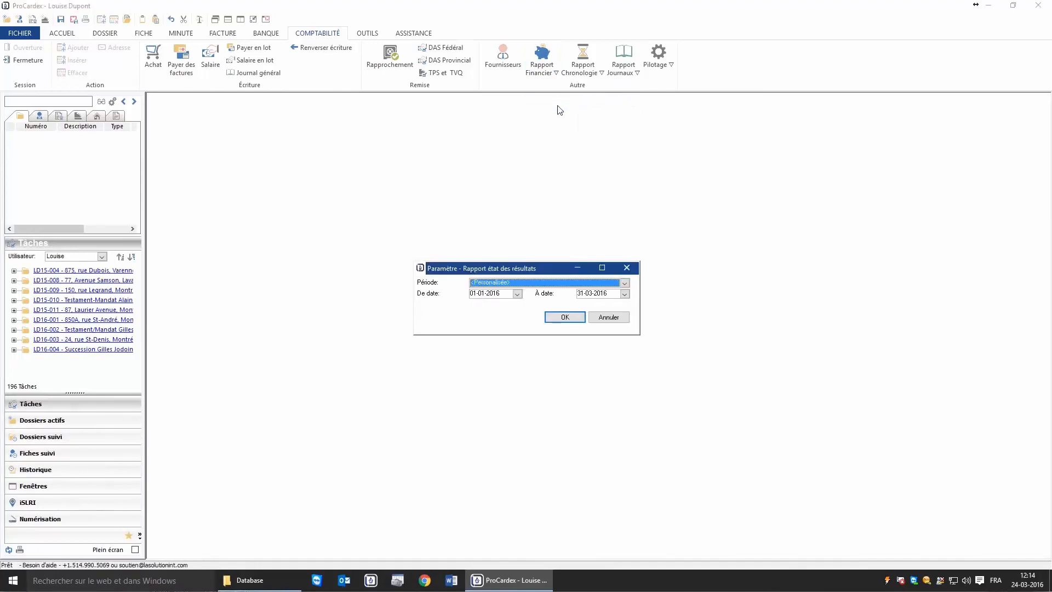
click(625, 283)
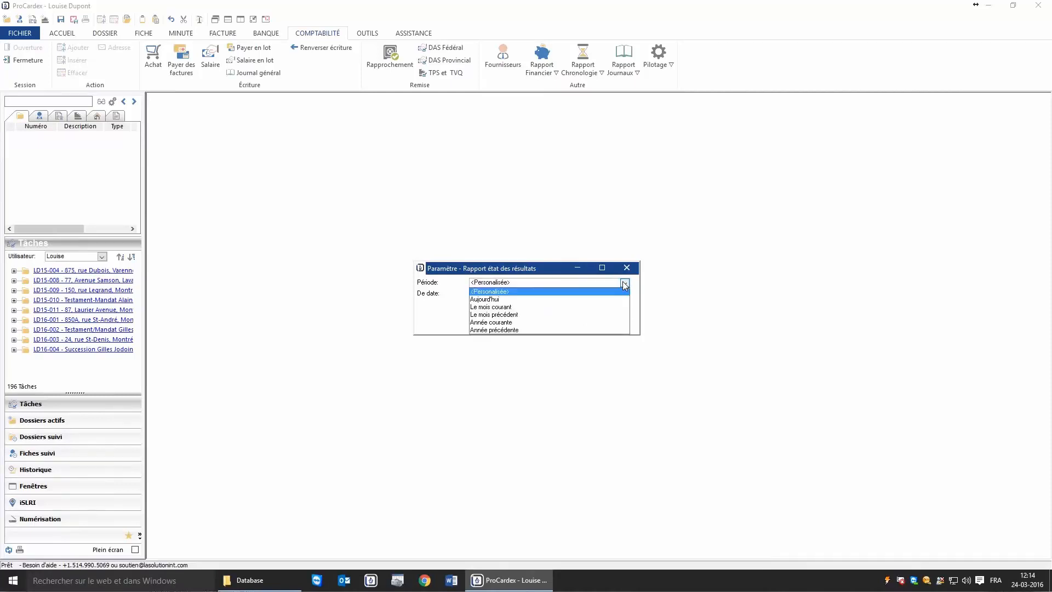
click(613, 291)
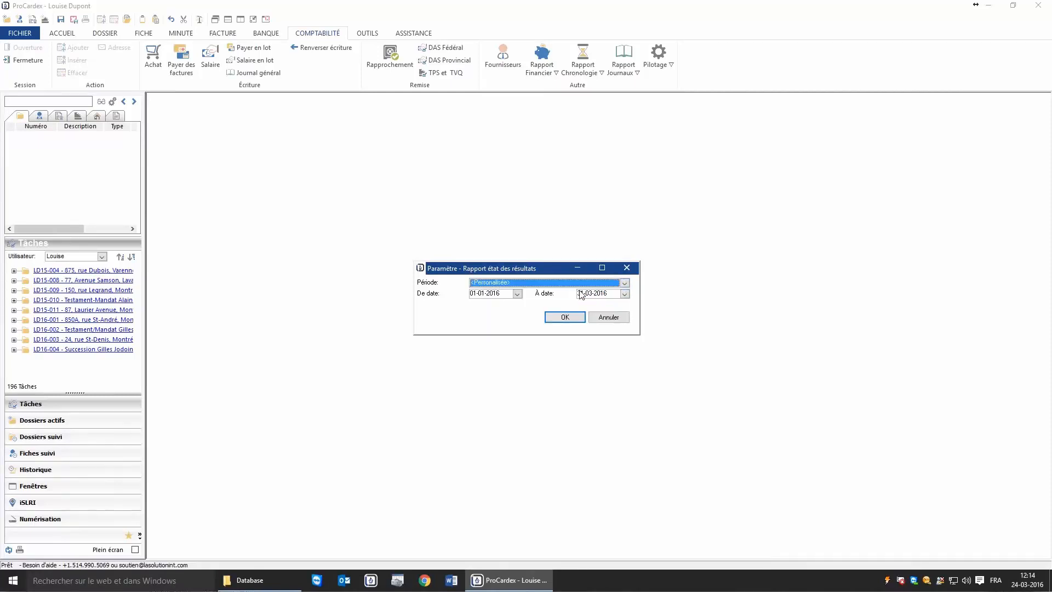
click(559, 317)
click(601, 159)
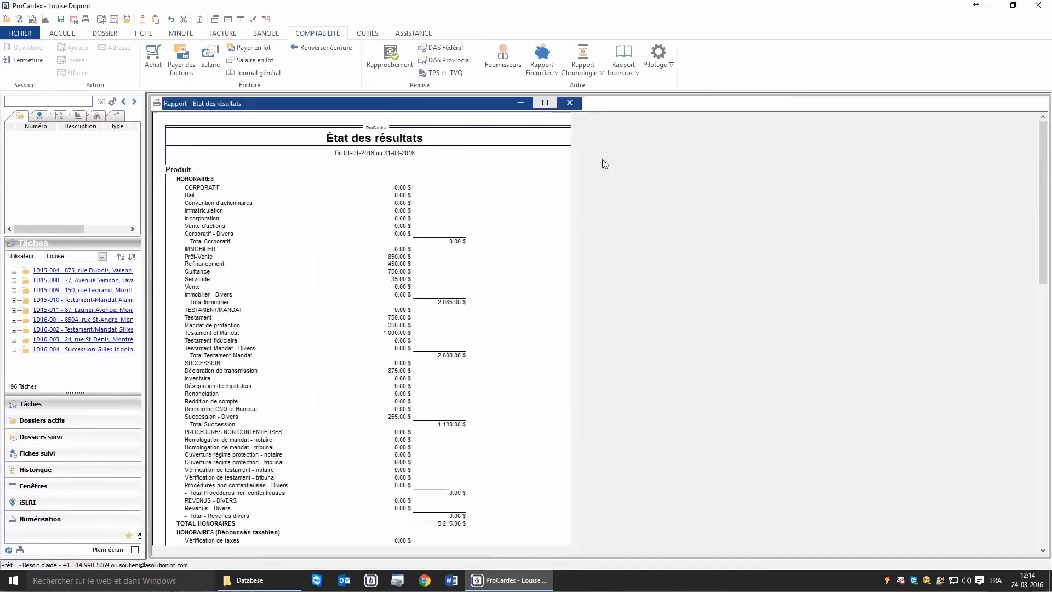
click(367, 33)
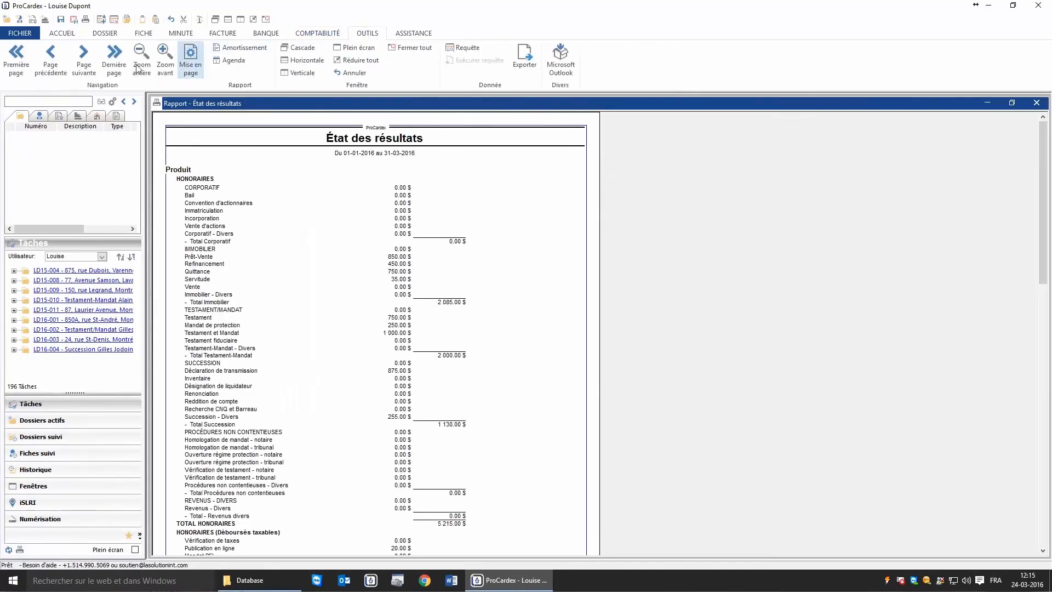
click(84, 68)
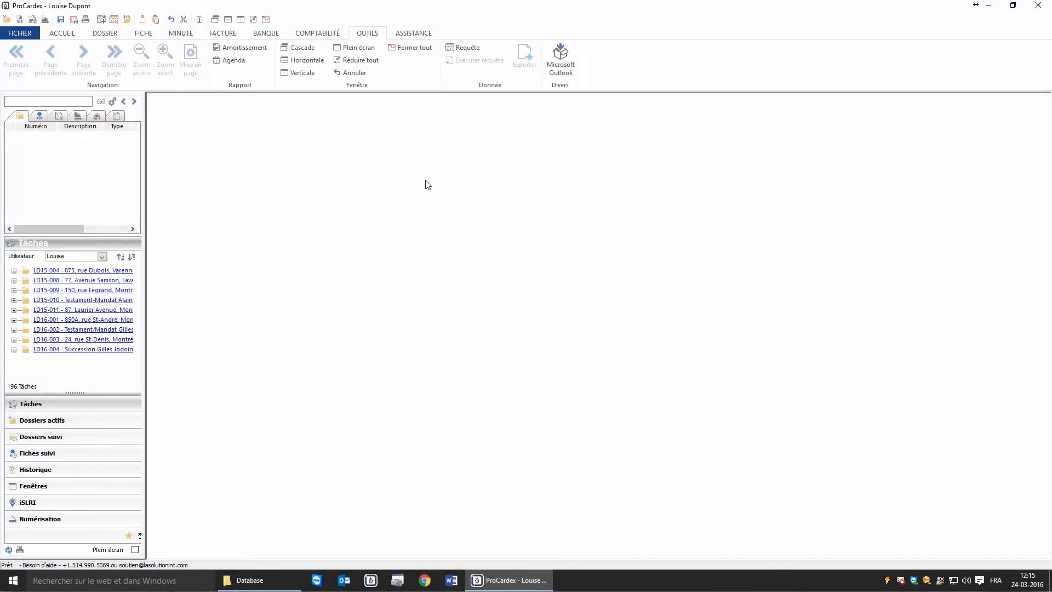
click(317, 32)
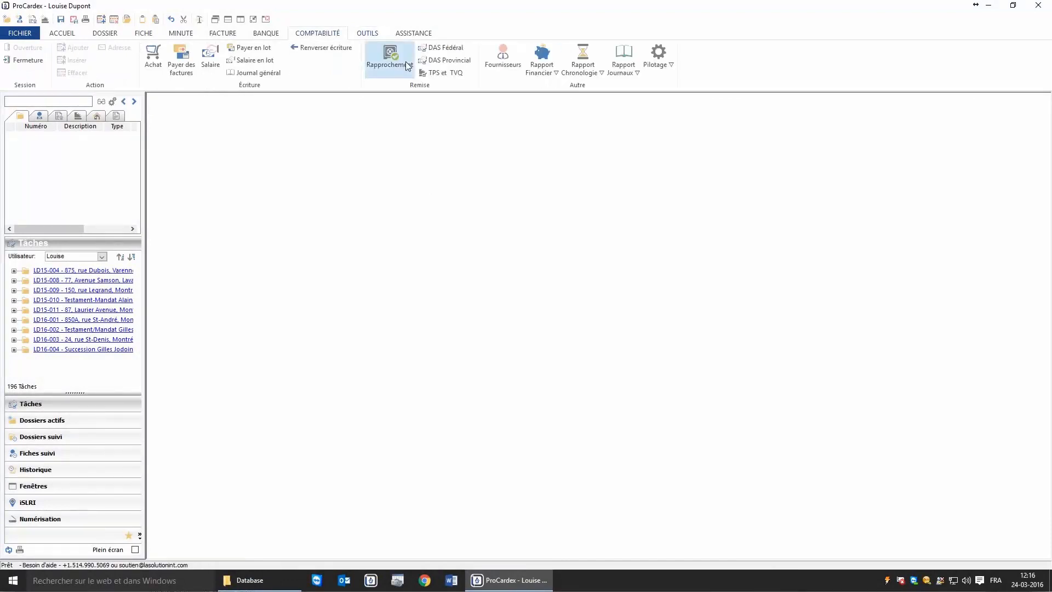
Step: Generate the Grand-livre report for all accounts for the current month, 01-03-2016 to 31-03-2016, sorted by transaction date, and page through it
click(541, 69)
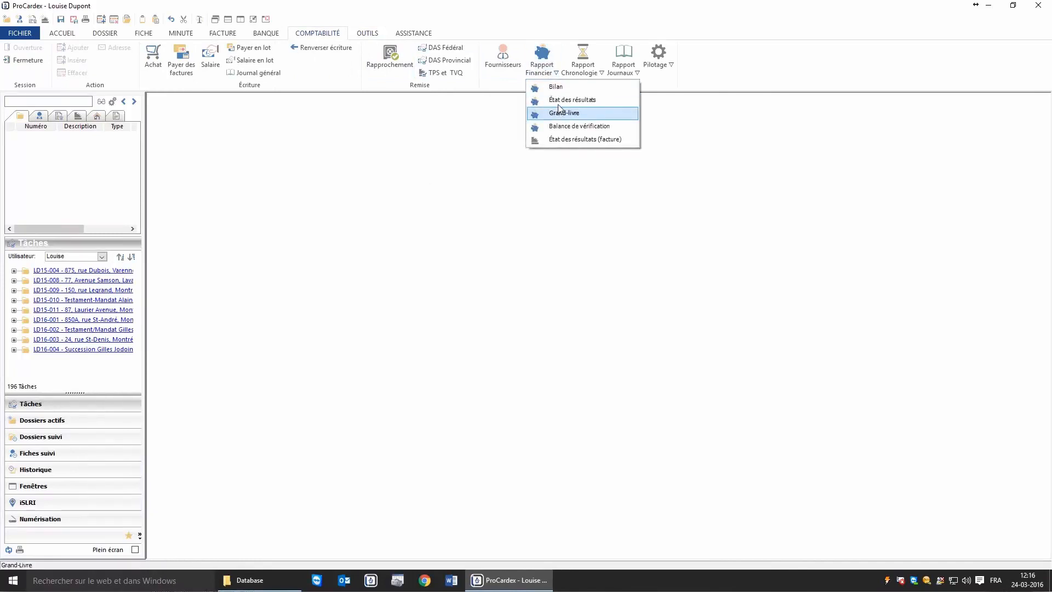
click(559, 113)
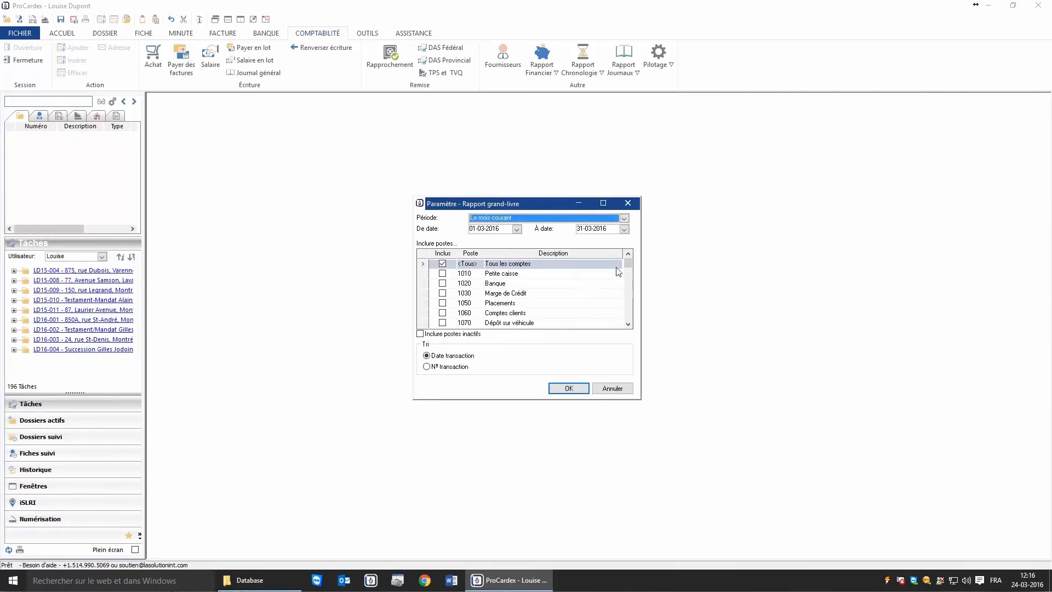
drag(628, 261, 629, 281)
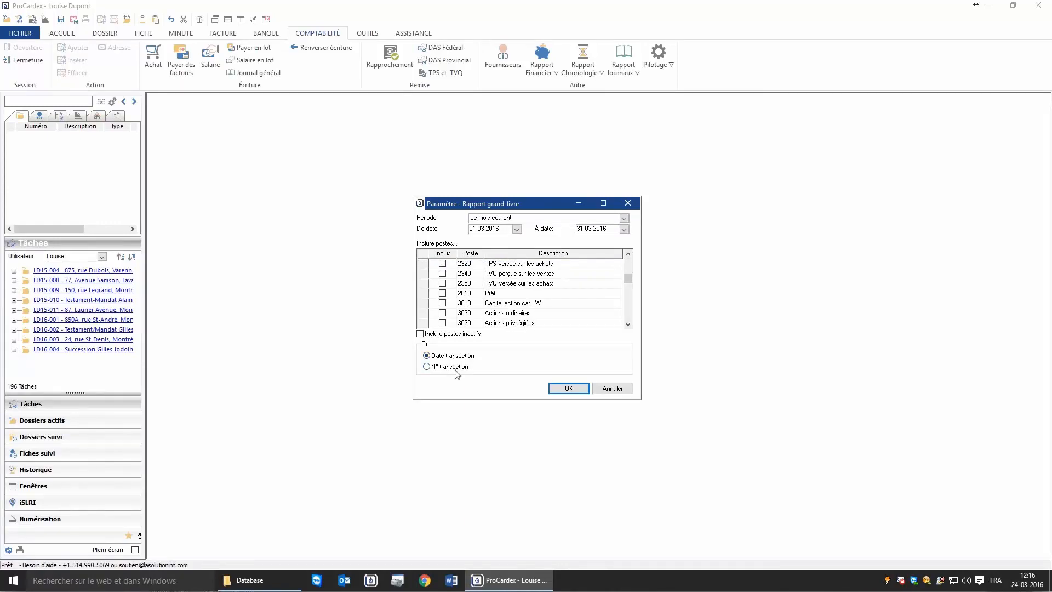
click(566, 388)
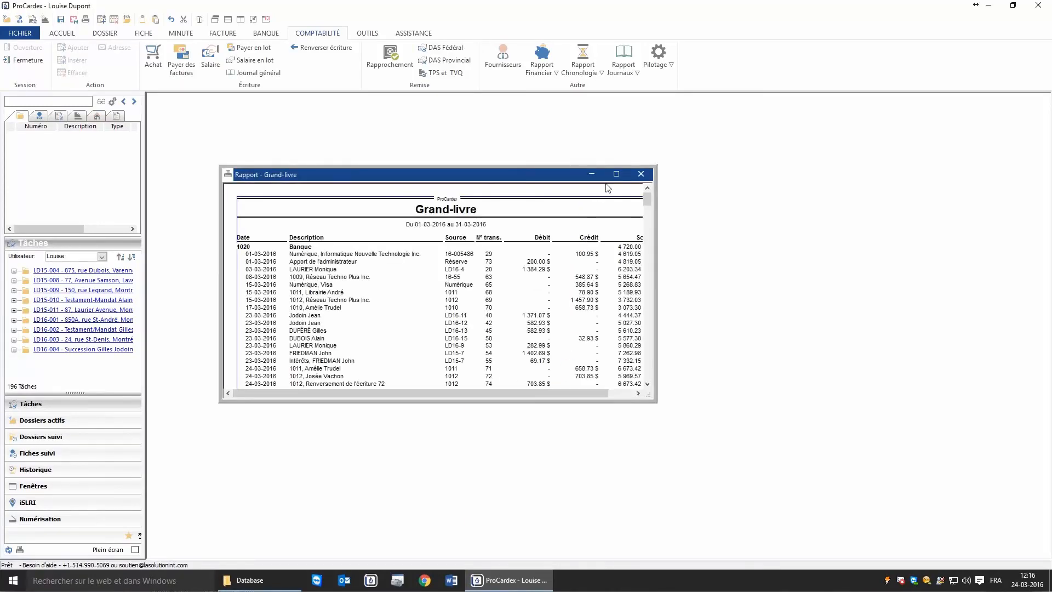
click(614, 174)
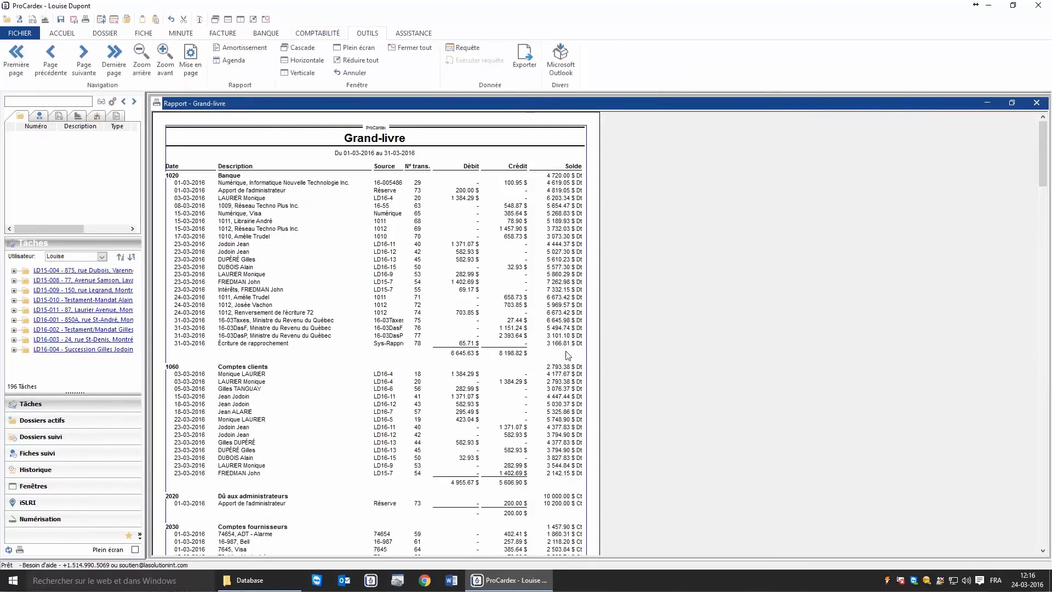
click(83, 54)
click(83, 54)
click(83, 53)
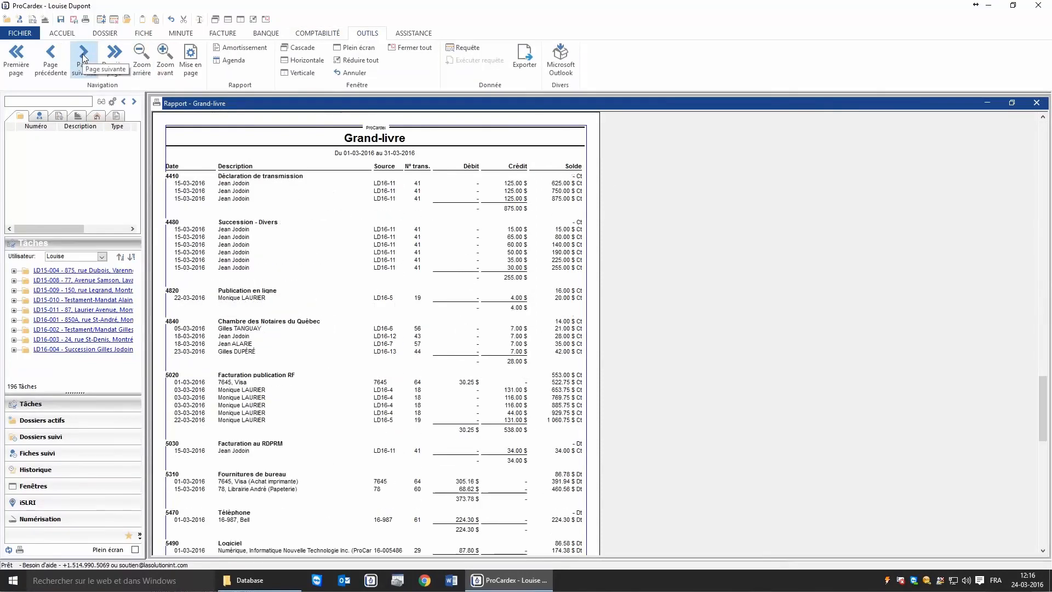
click(83, 54)
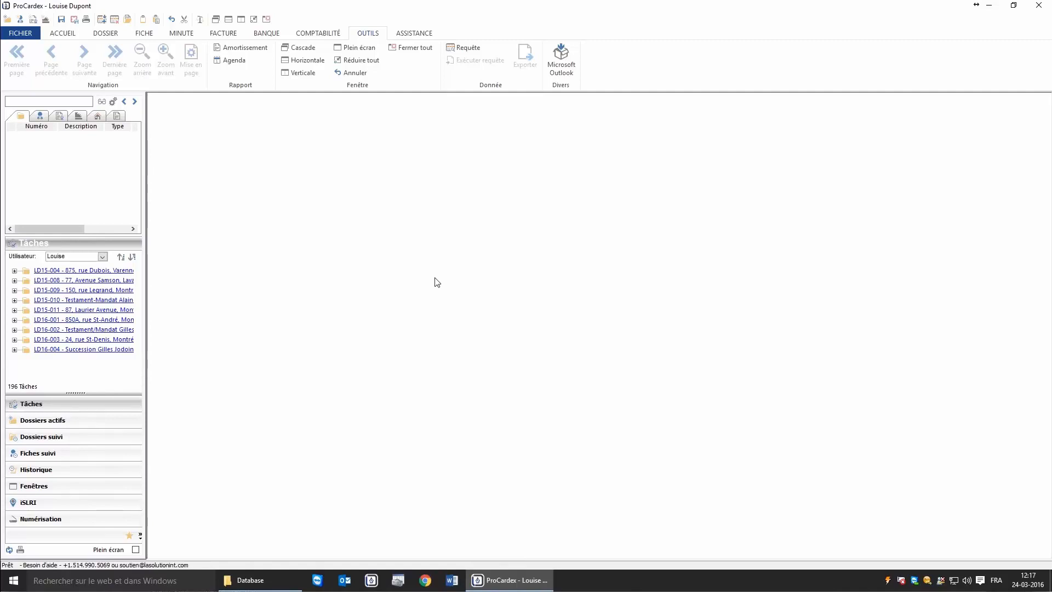
Step: Generate the Balance de vérification report as at 31-03-2016 and page through it to the last page
click(313, 35)
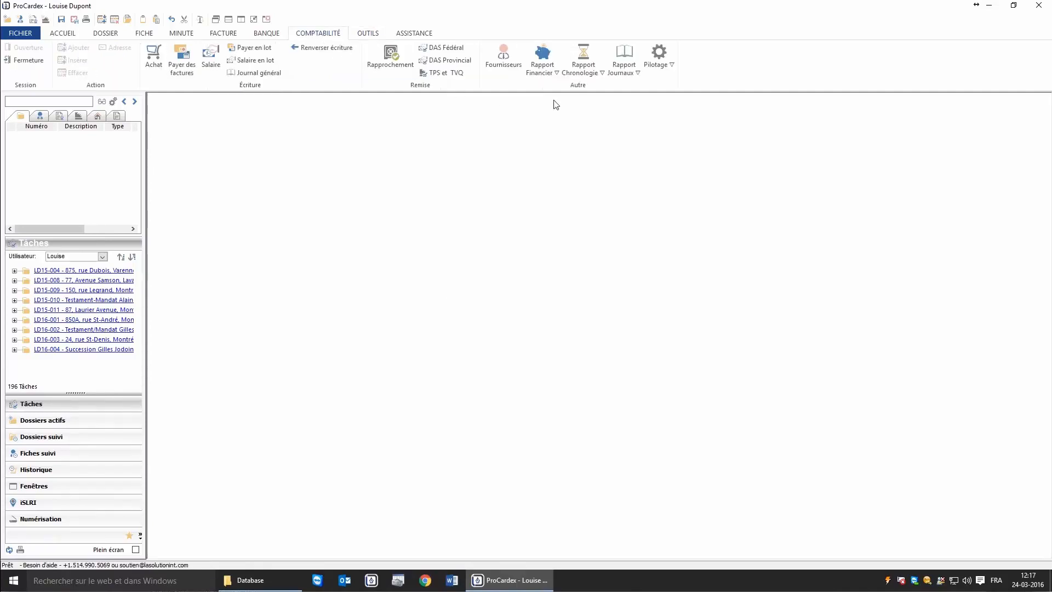
click(543, 69)
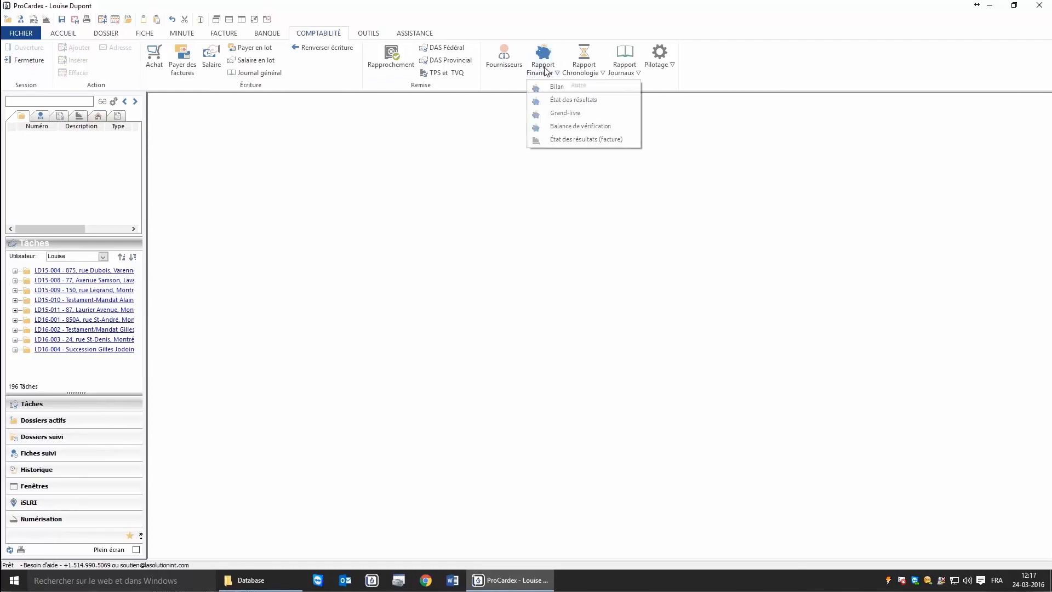
click(571, 127)
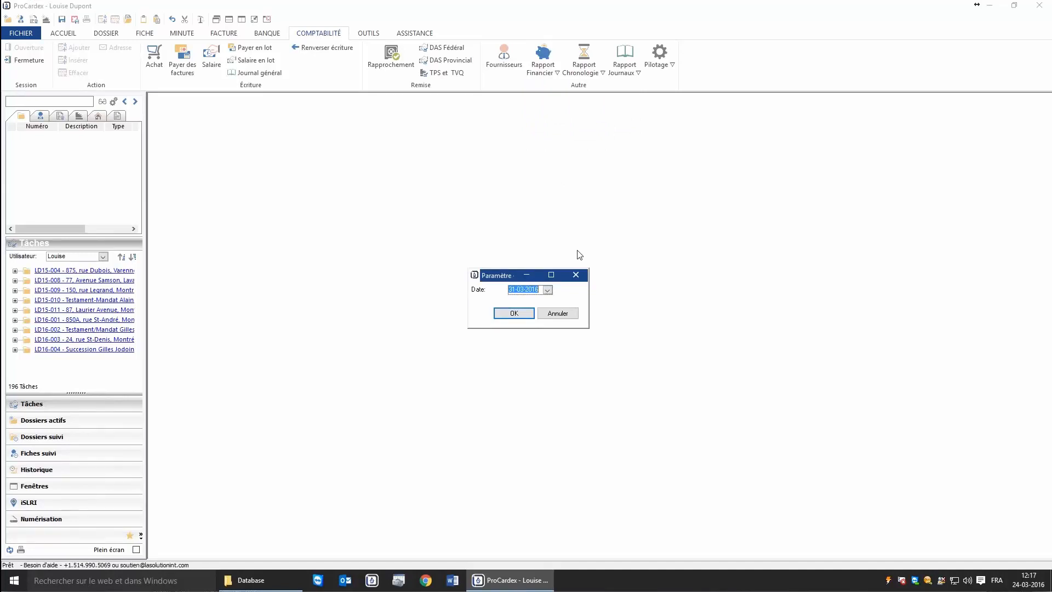
click(514, 313)
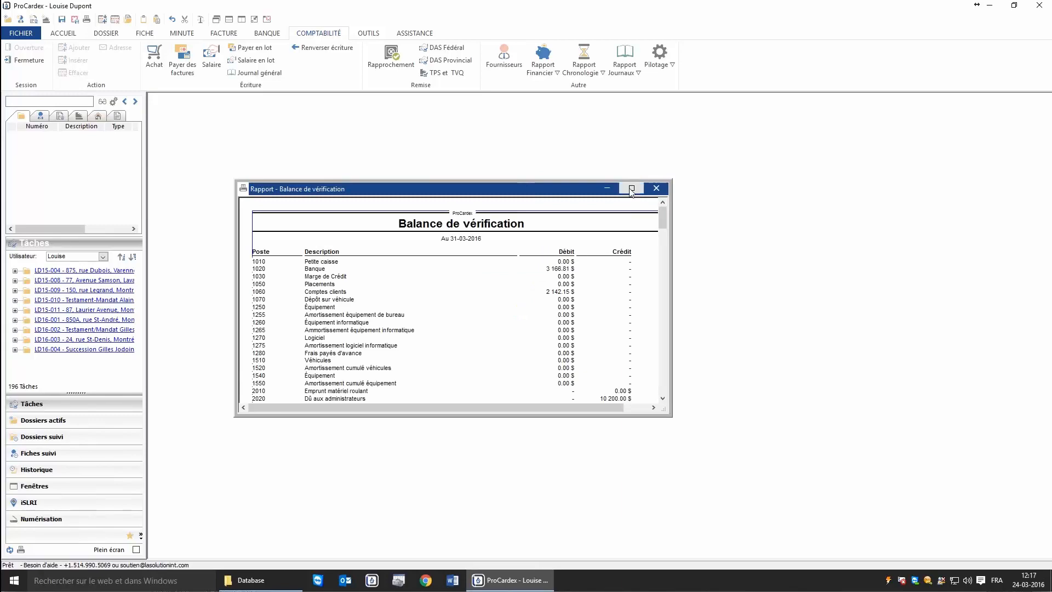
double_click(632, 189)
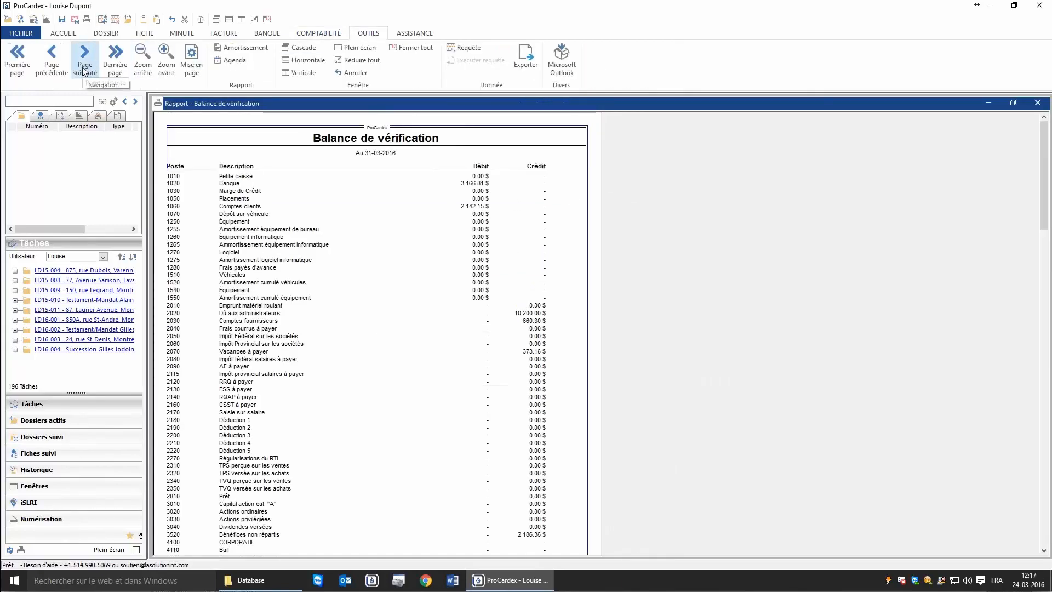
click(85, 66)
click(84, 70)
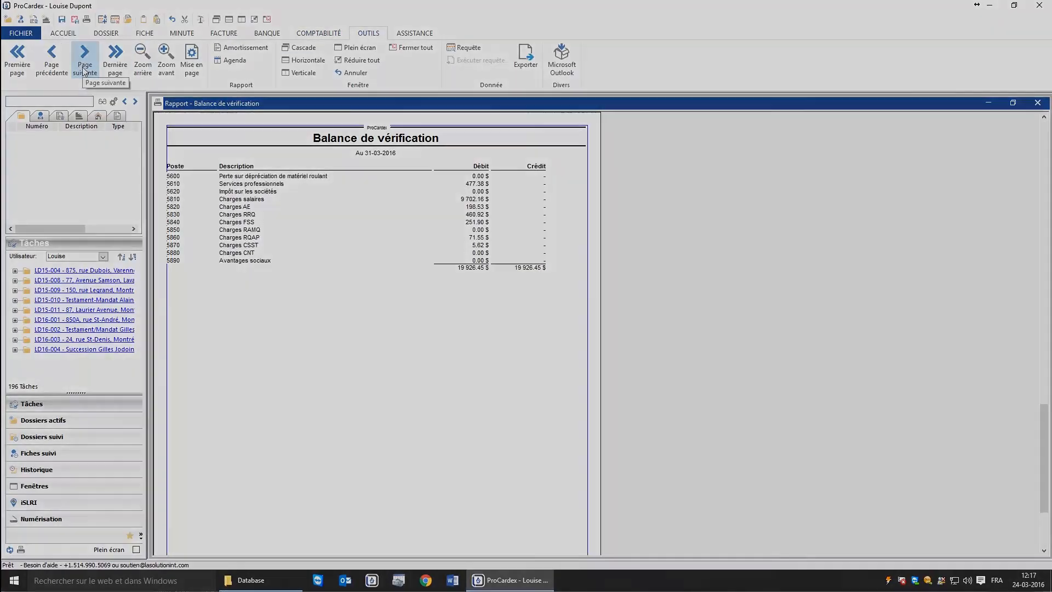